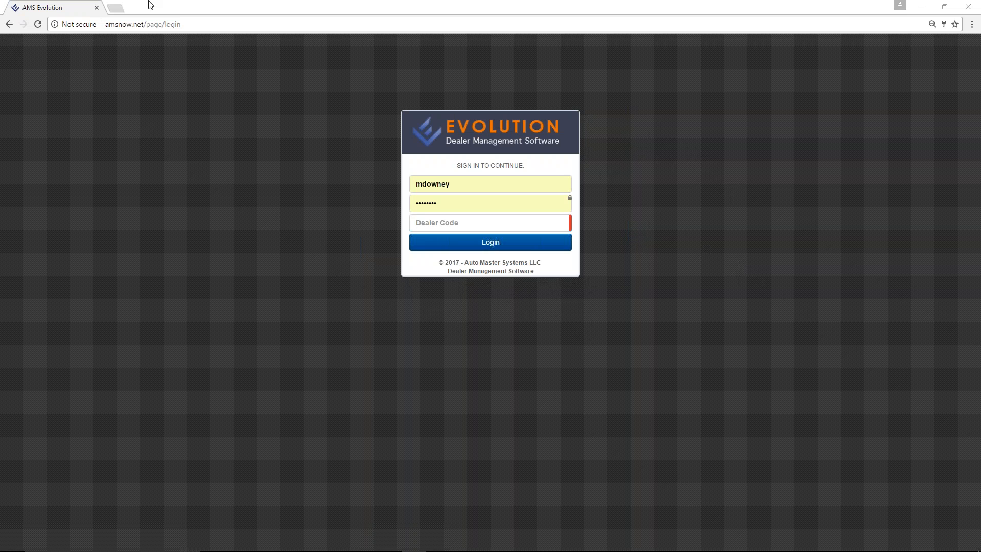
# Enter the dealer code and log in to reach the Dashboard of aging charts.
pyautogui.click(453, 221)
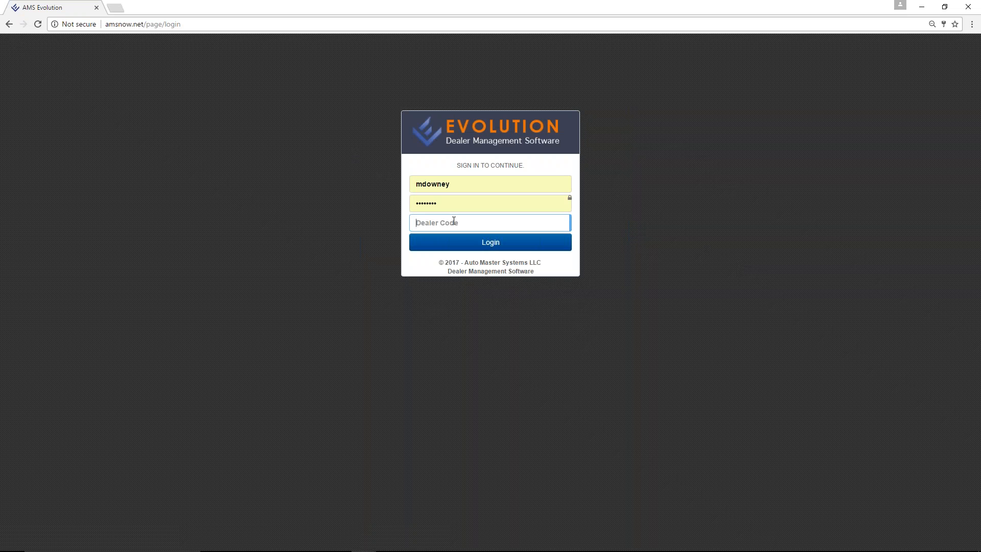
pyautogui.write('Test1')
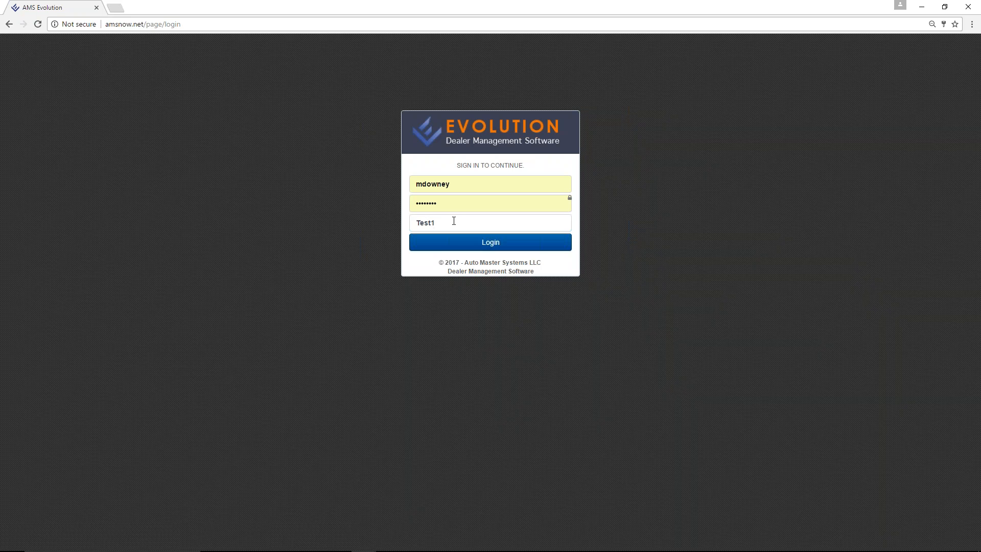
pyautogui.click(455, 245)
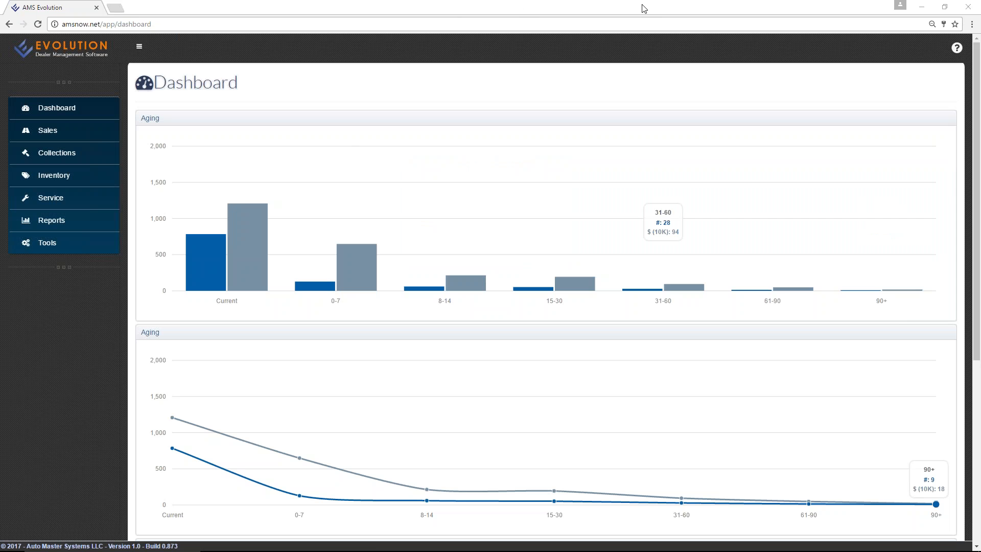
pyautogui.scroll(-5, 134, 251)
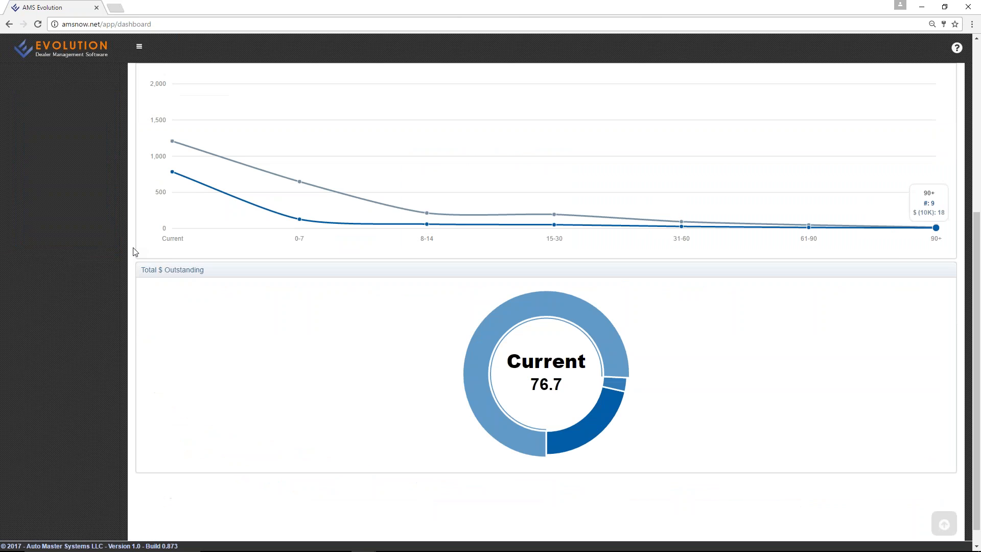
pyautogui.scroll(5, 133, 250)
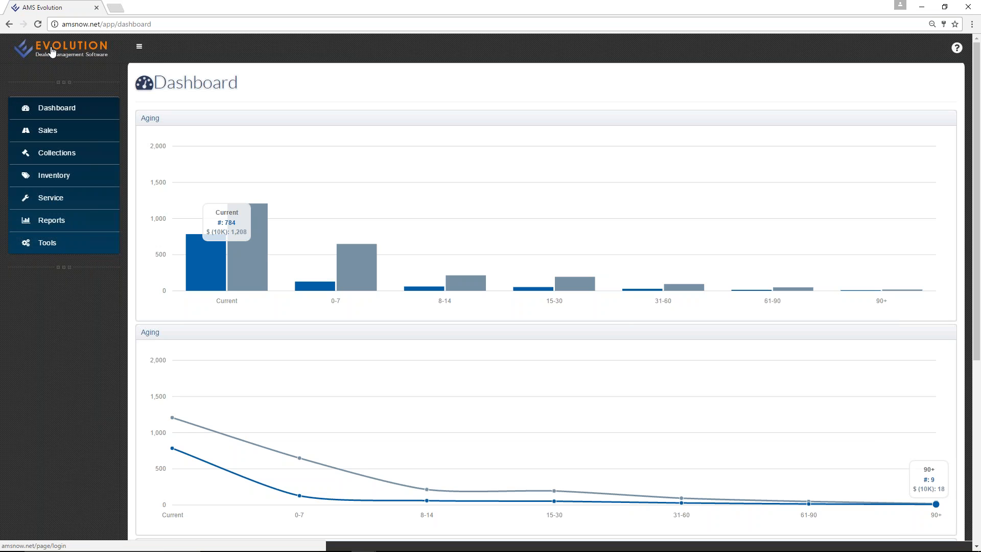
pyautogui.click(952, 53)
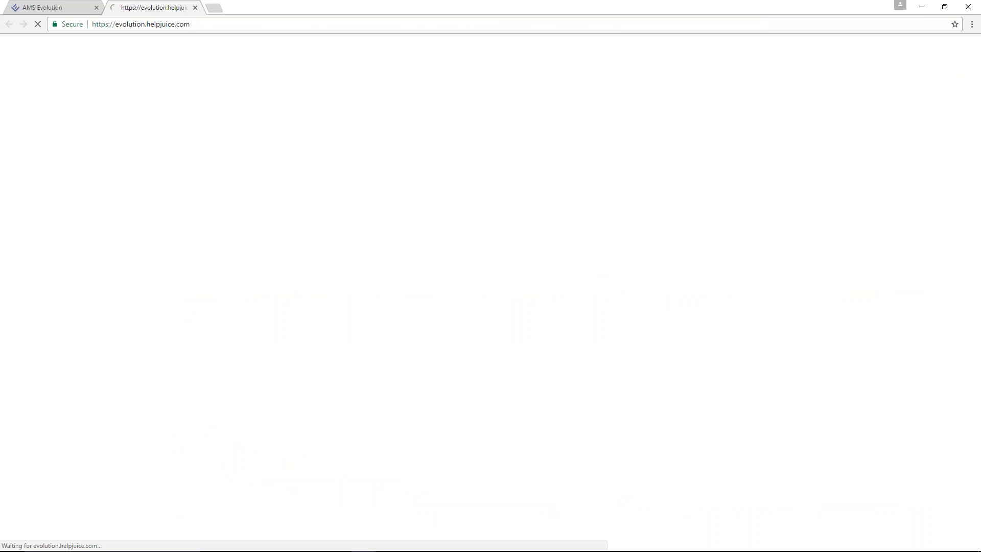
pyautogui.scroll(-4, 878, 236)
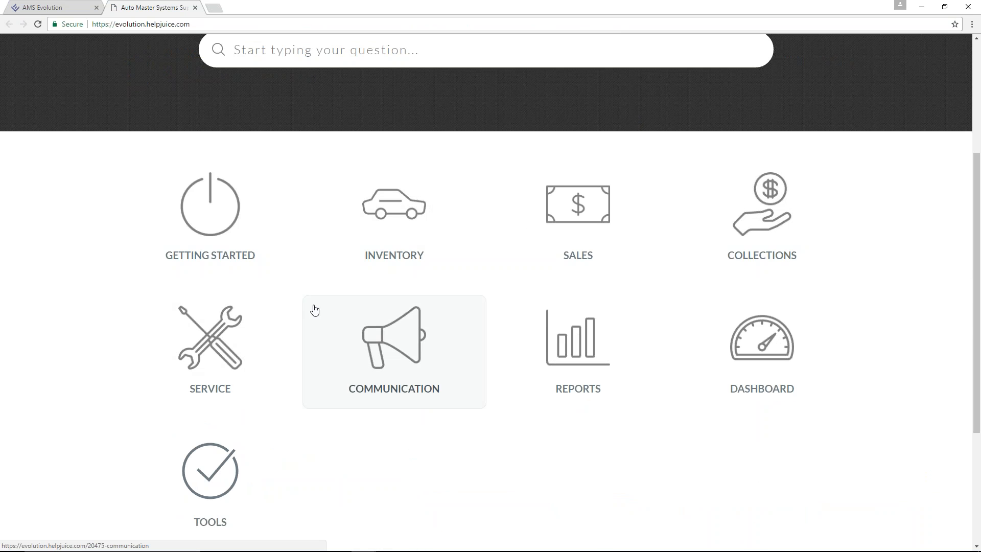
pyautogui.scroll(-3, 314, 310)
pyautogui.click(389, 99)
pyautogui.scroll(-1, 483, 265)
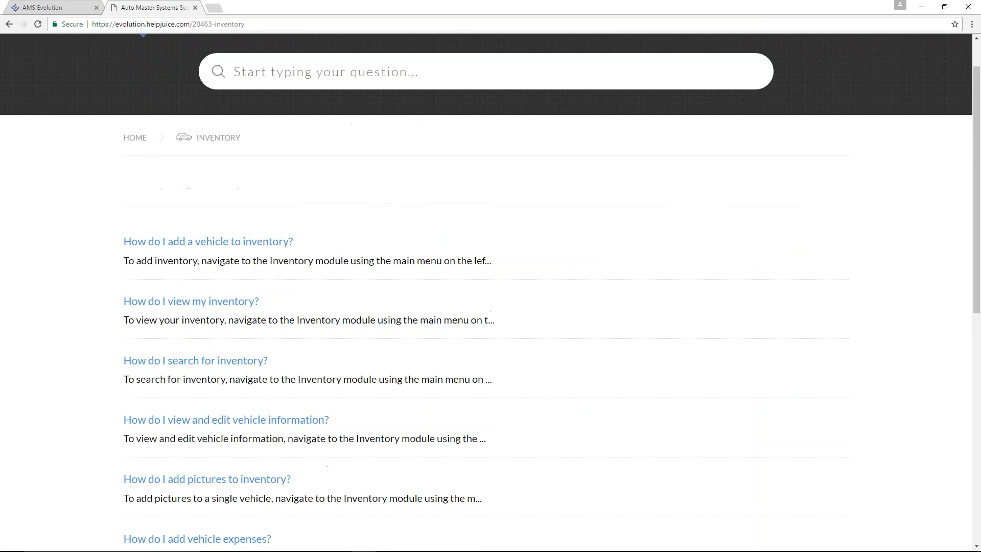
pyautogui.click(195, 7)
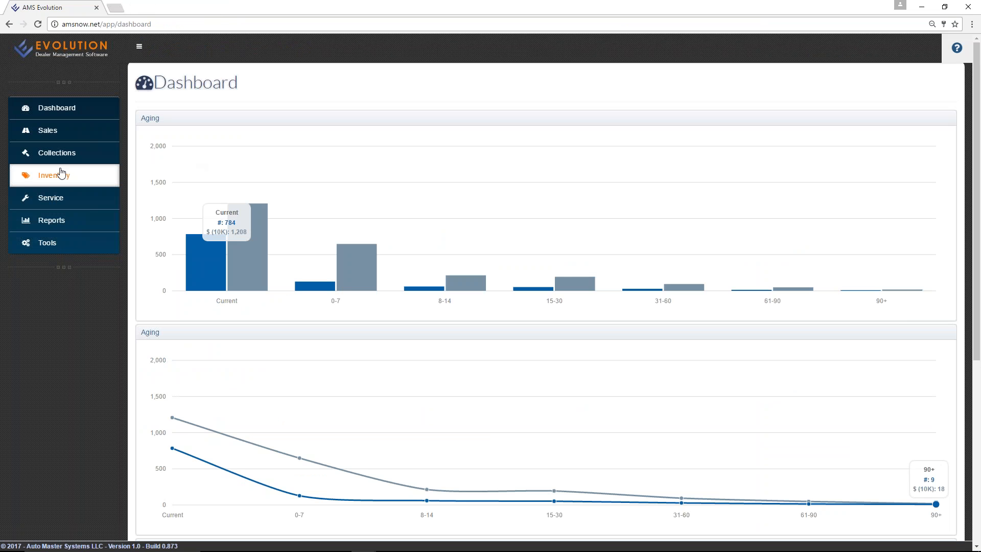
# Open the Inventory Center and review its Locations, Aging and Types charts.
pyautogui.click(47, 179)
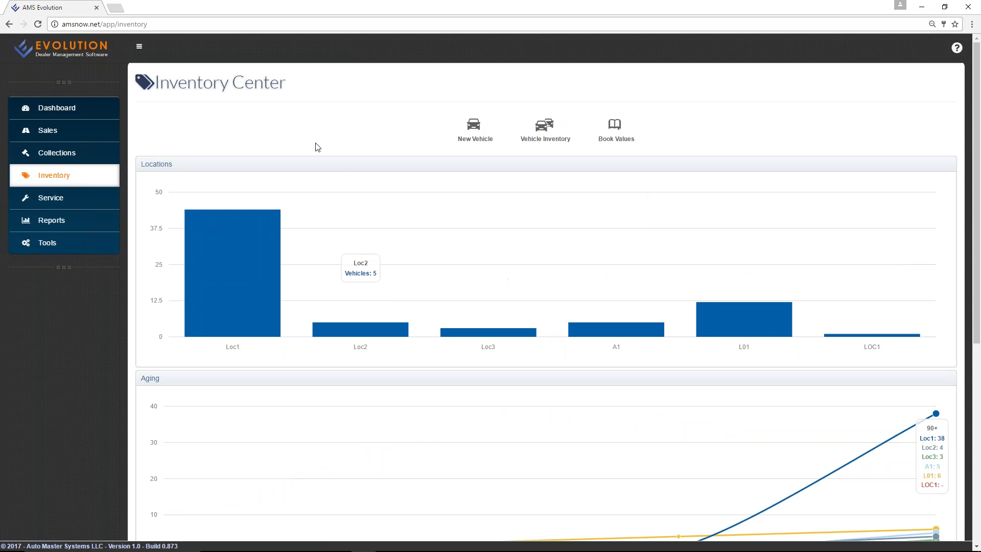
pyautogui.scroll(-4, 315, 147)
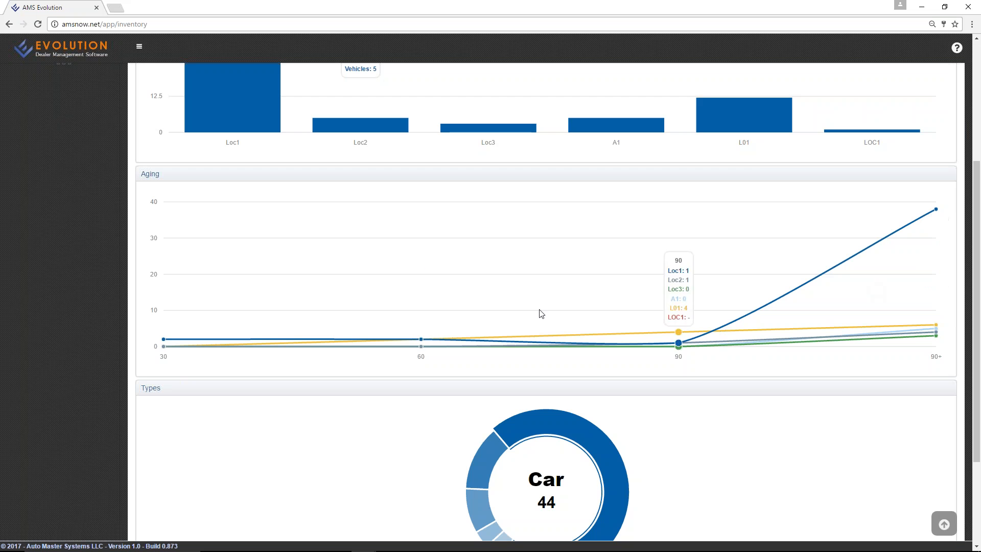
pyautogui.scroll(-3, 341, 318)
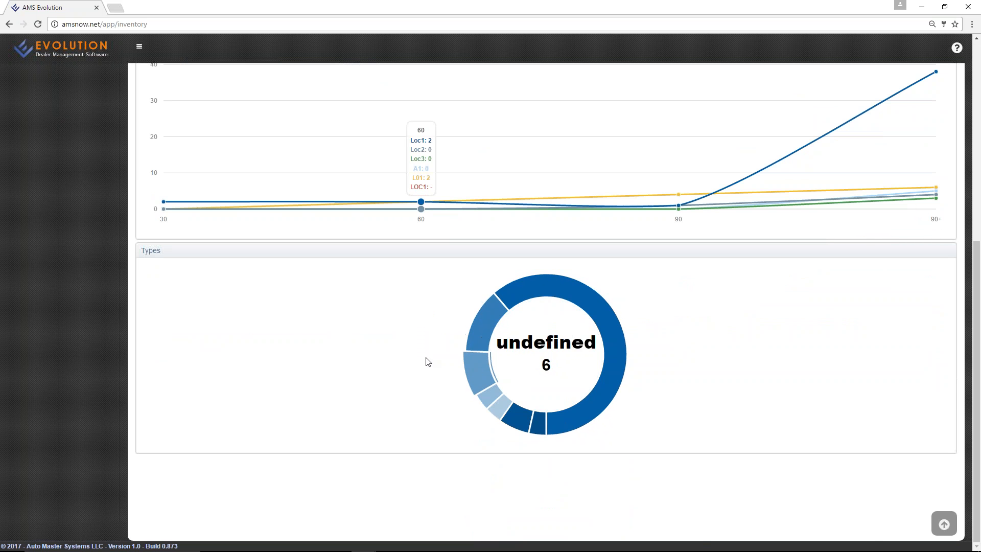
pyautogui.scroll(7, 336, 346)
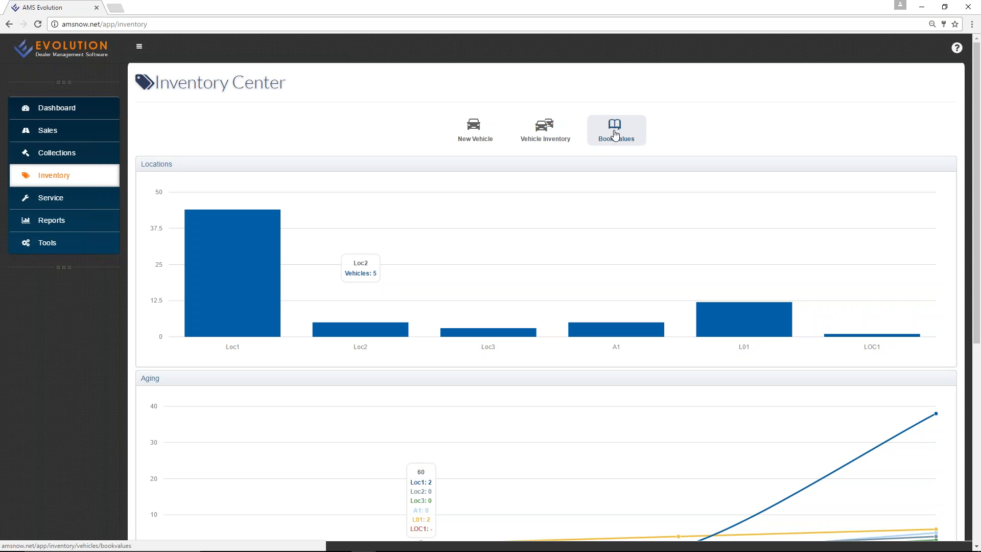
# Copy the 2002 Audi S8's VIN WAUGU44D92N000654 from the Vehicle Inventory list.
pyautogui.click(463, 136)
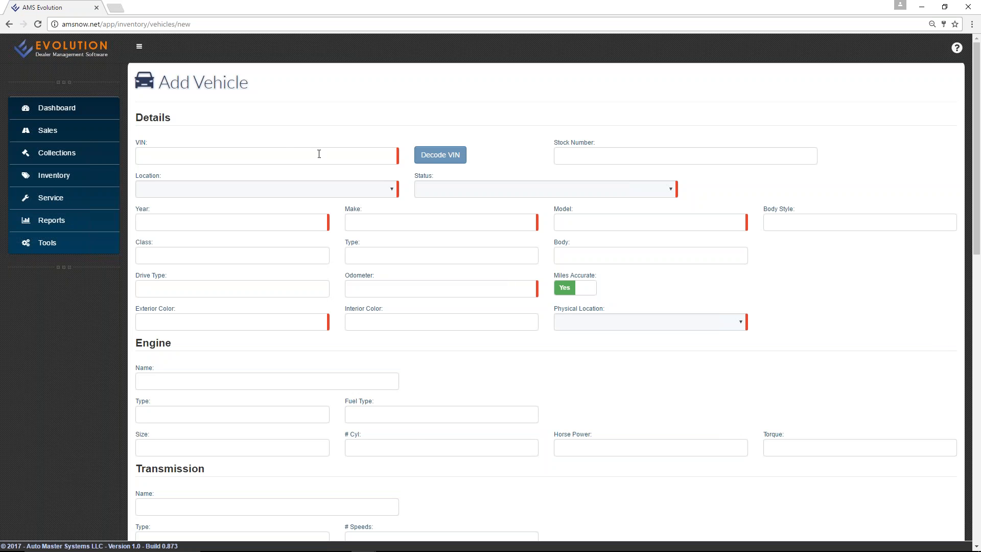
pyautogui.click(9, 25)
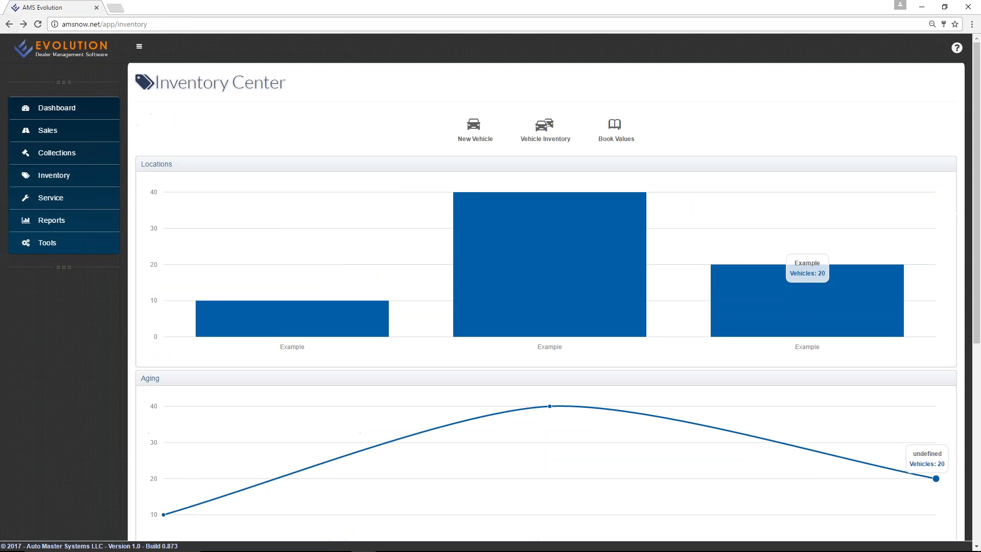
pyautogui.click(543, 141)
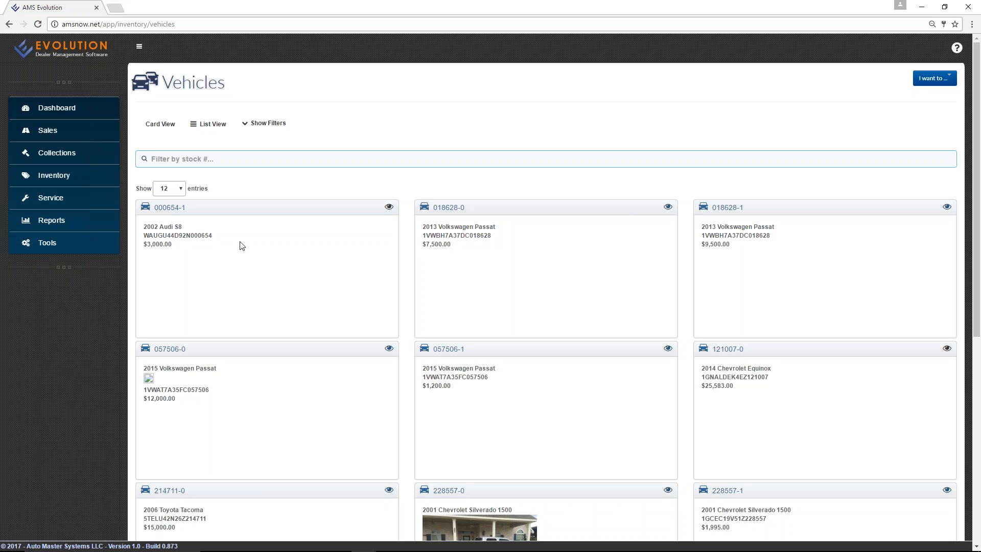
pyautogui.moveTo(210, 235); pyautogui.dragTo(143, 235)
pyautogui.rightClick(148, 234)
pyautogui.click(169, 241)
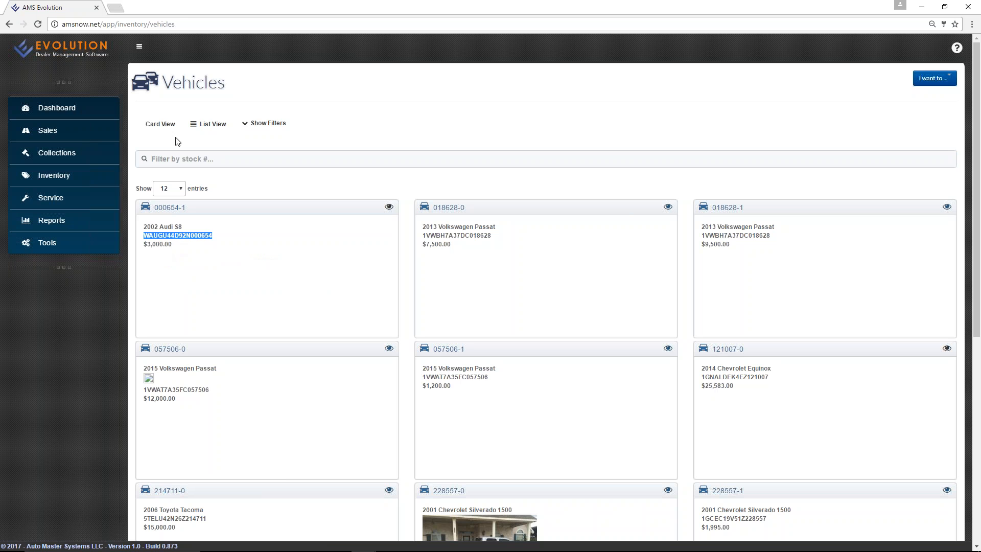
# Start a new vehicle record, paste the copied VIN and decode it.
pyautogui.click(59, 176)
pyautogui.click(475, 128)
pyautogui.click(210, 151)
pyautogui.rightClick(210, 152)
pyautogui.click(245, 214)
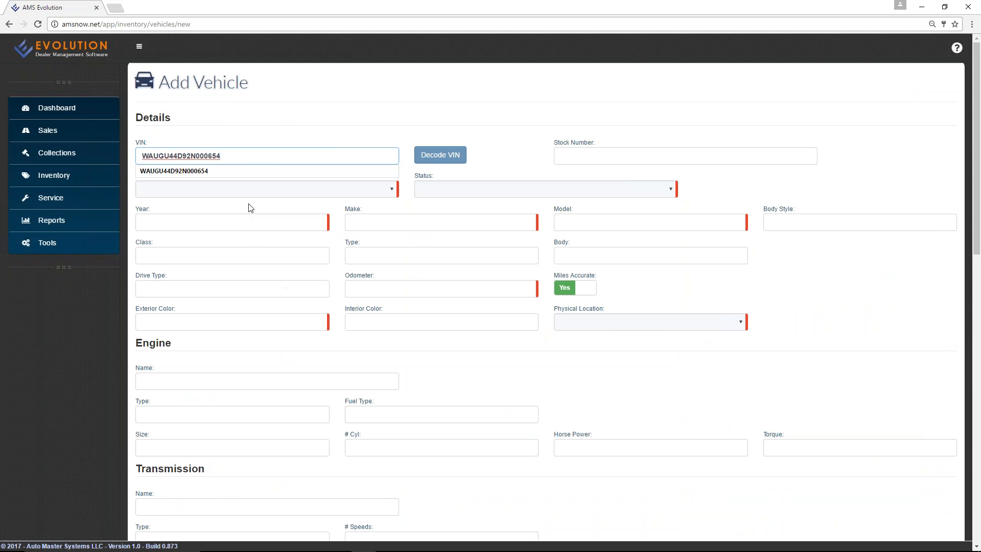
pyautogui.click(440, 159)
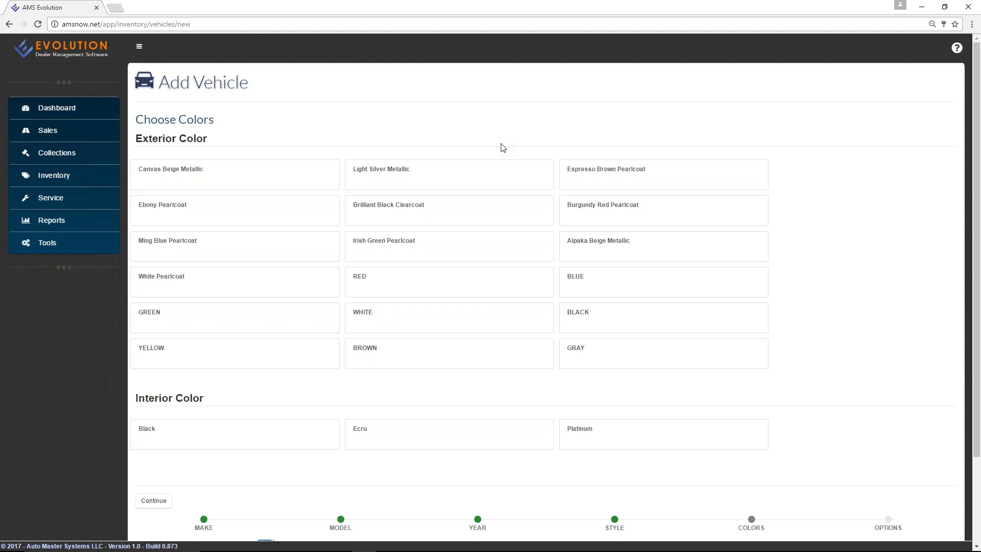
# Choose RED as the exterior colour and Black as the interior colour.
pyautogui.scroll(-2, 501, 149)
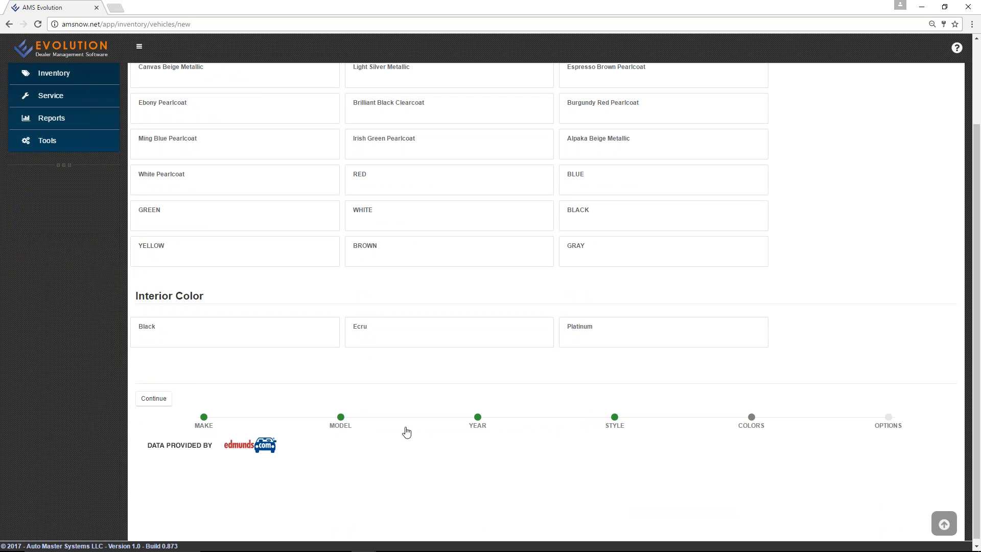
pyautogui.scroll(2, 607, 425)
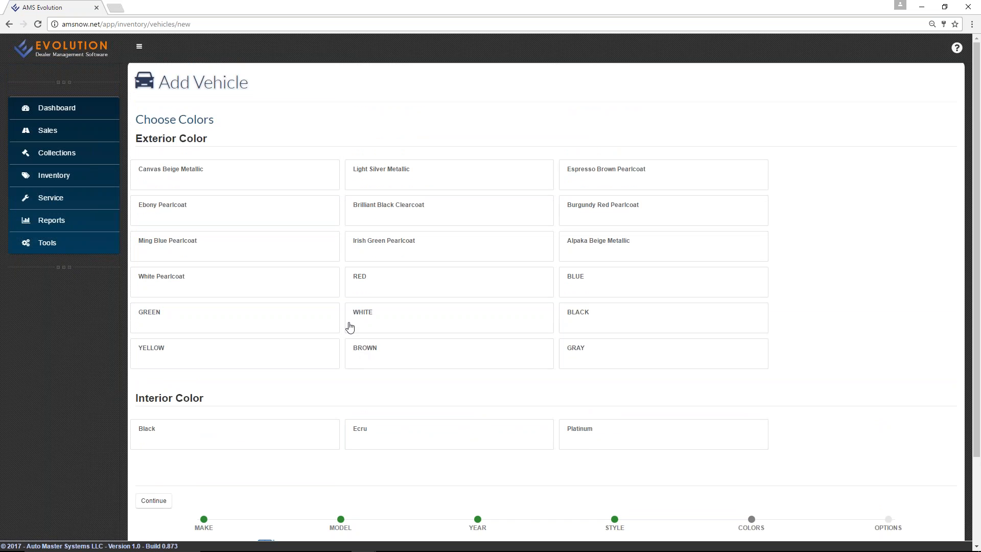
pyautogui.scroll(-1, 350, 329)
pyautogui.scroll(1, 305, 273)
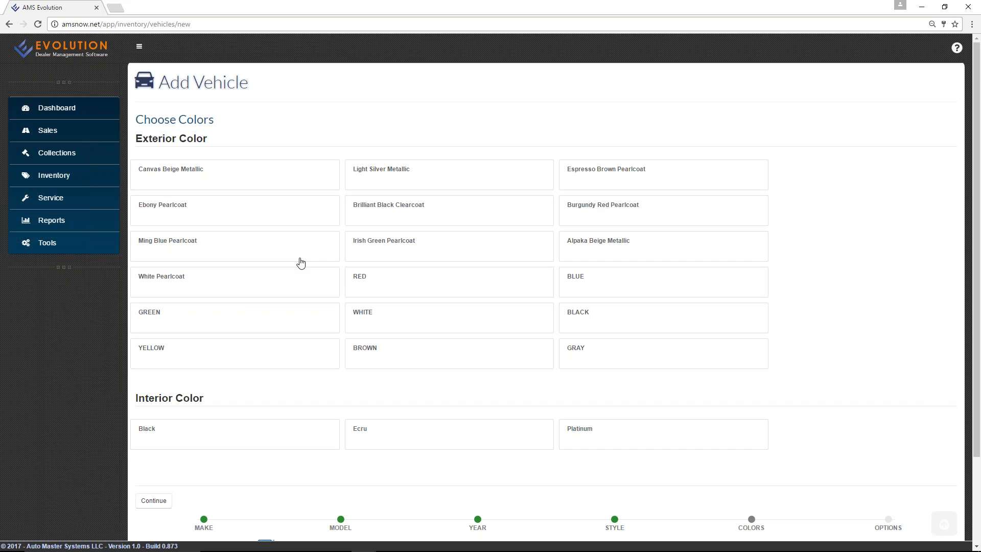
pyautogui.scroll(-1, 246, 305)
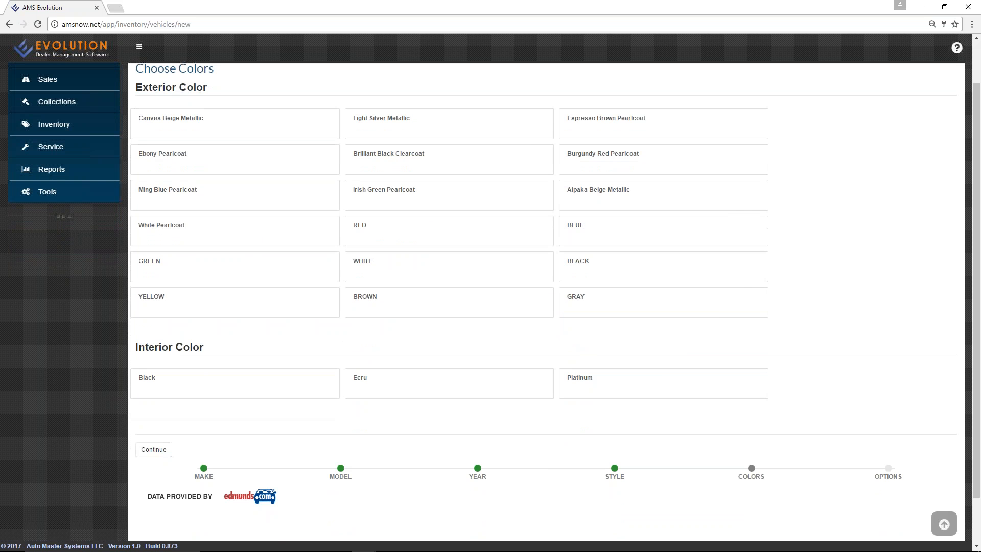
pyautogui.click(412, 239)
pyautogui.scroll(-1, 412, 238)
pyautogui.scroll(2, 413, 239)
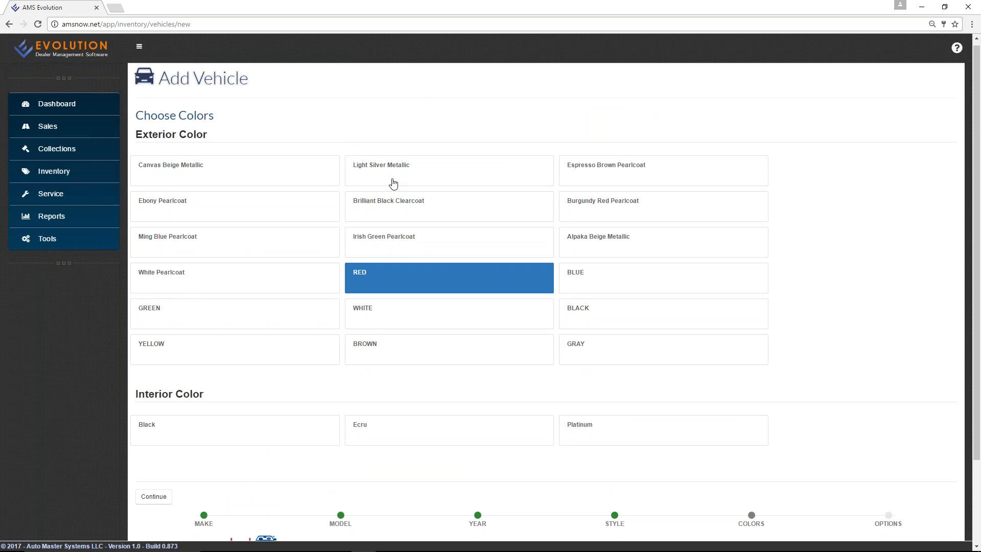
pyautogui.scroll(-2, 390, 195)
pyautogui.click(244, 341)
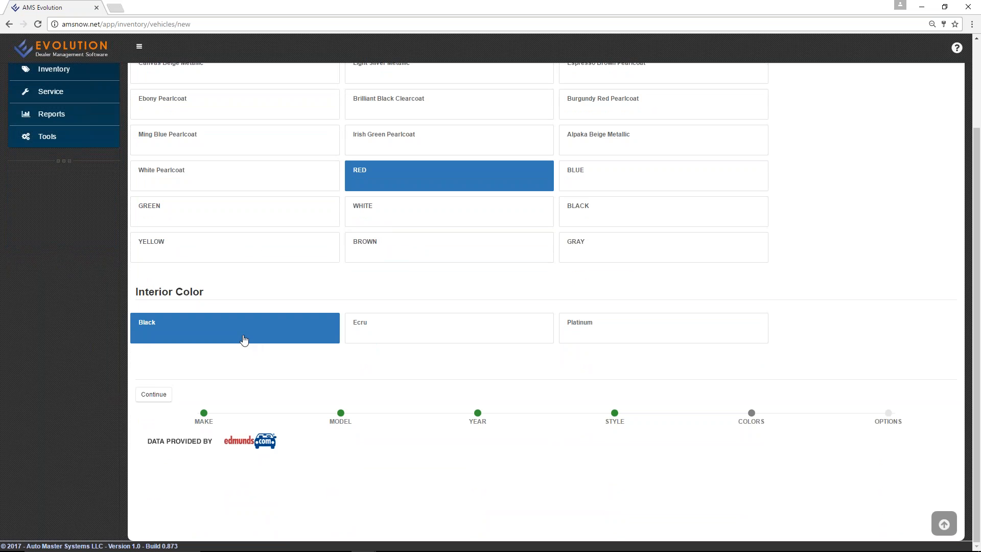
# Add Audi Navigation System, Tire Pressure Monitoring System and Front And Rear Parktronic options, then finish.
pyautogui.click(149, 401)
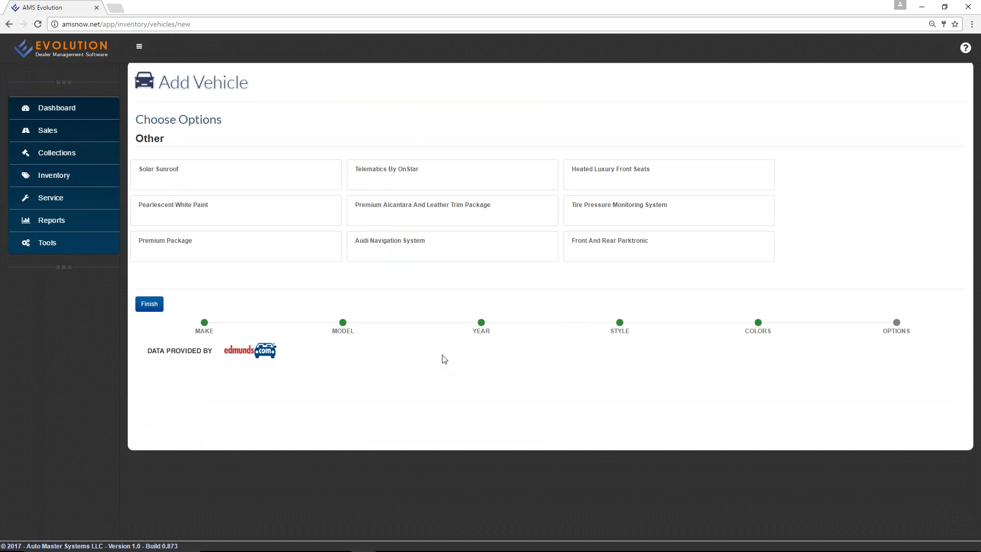
pyautogui.click(370, 247)
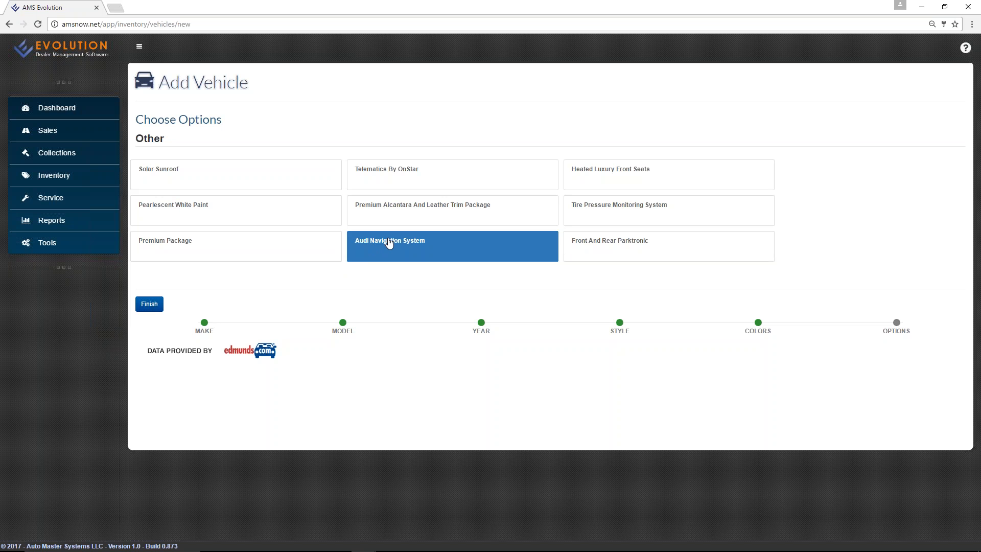
pyautogui.click(608, 213)
pyautogui.click(610, 243)
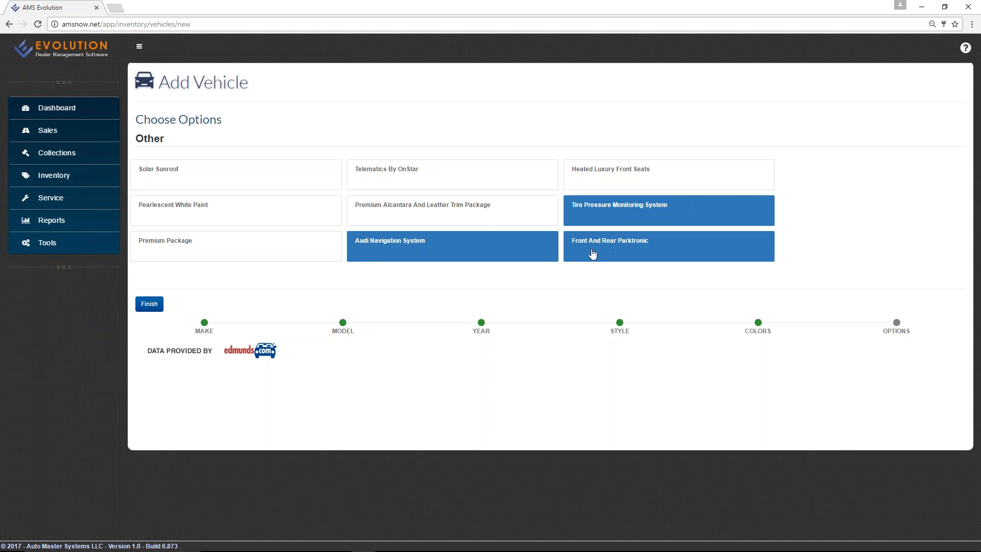
pyautogui.click(148, 305)
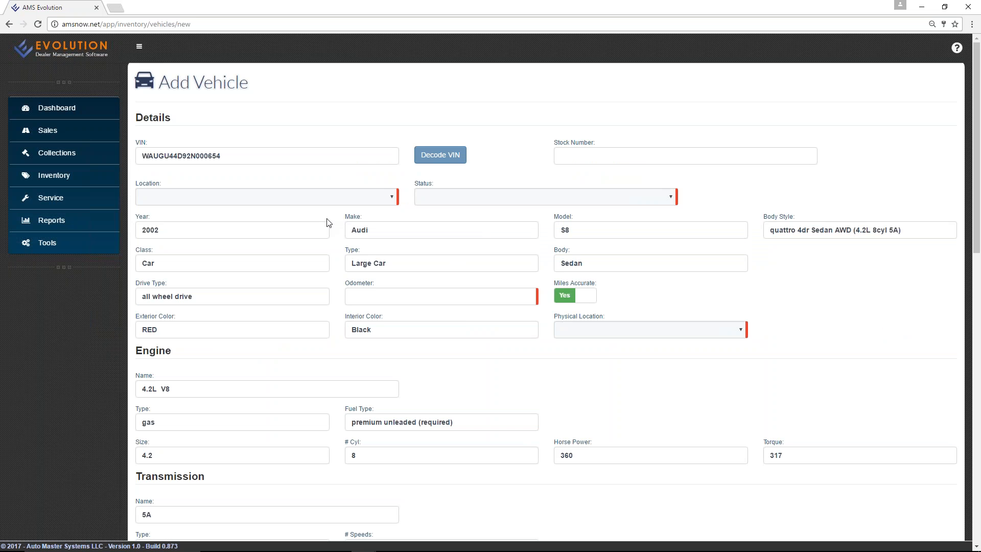
# Set the vehicle's location to Location 1 and its status to AVAILABLE.
pyautogui.scroll(-2, 335, 230)
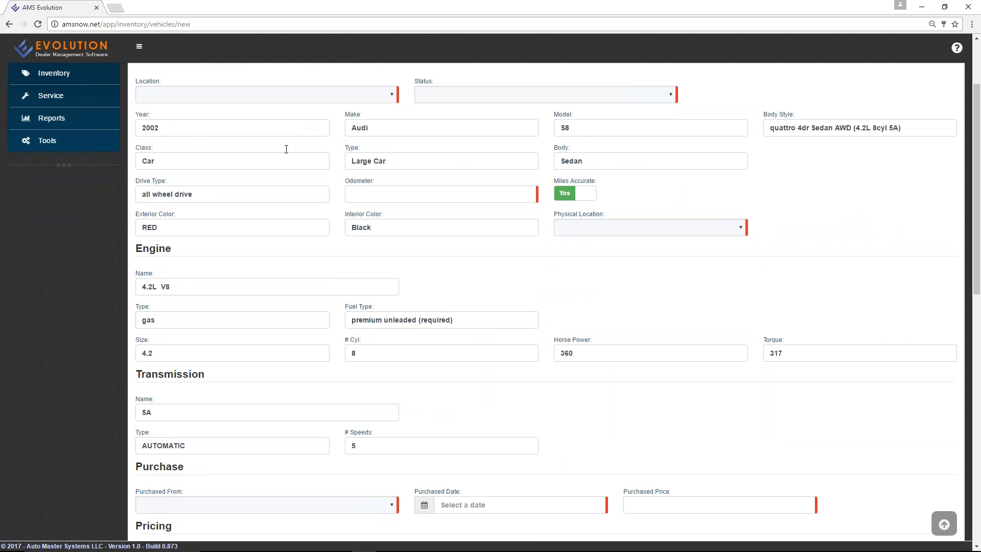
pyautogui.scroll(-2, 337, 210)
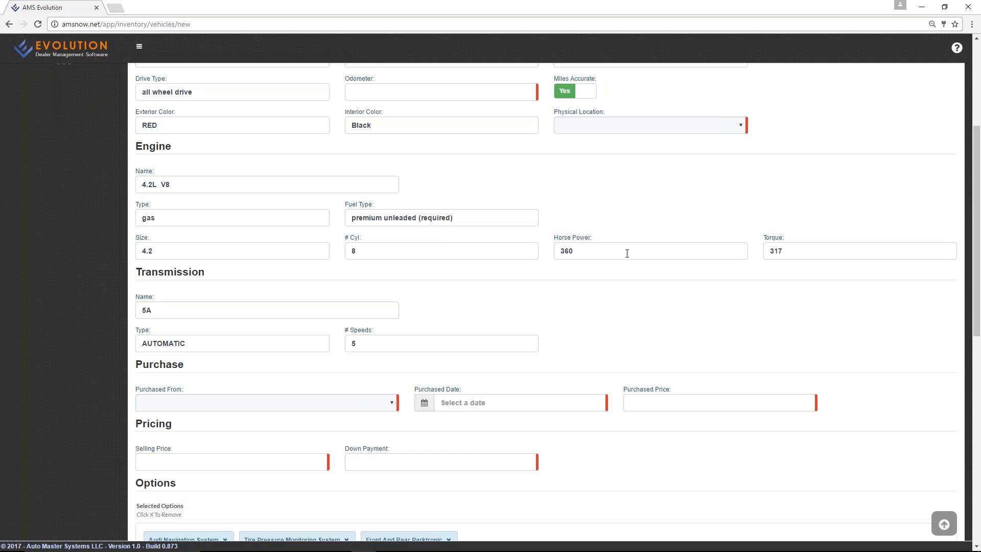
pyautogui.scroll(-3, 445, 243)
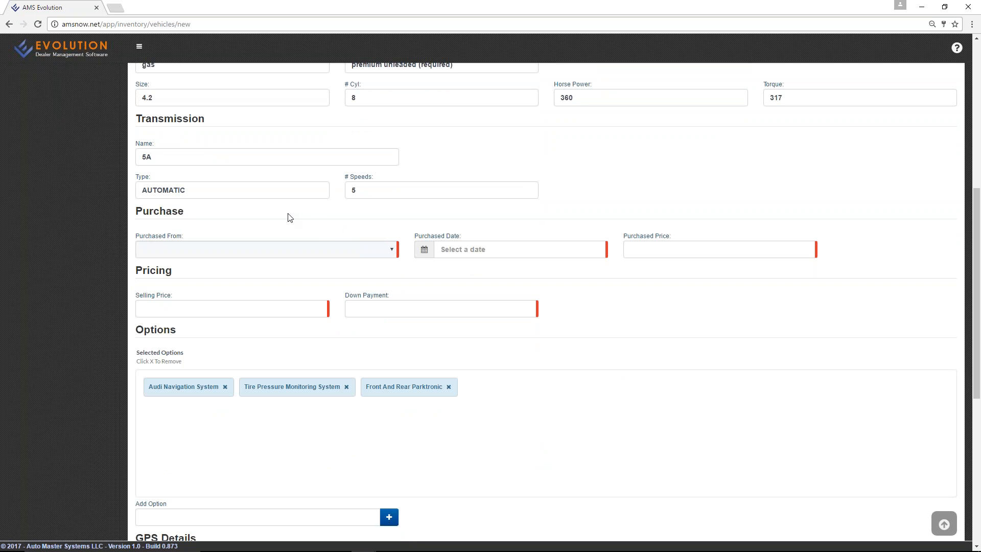
pyautogui.scroll(7, 335, 238)
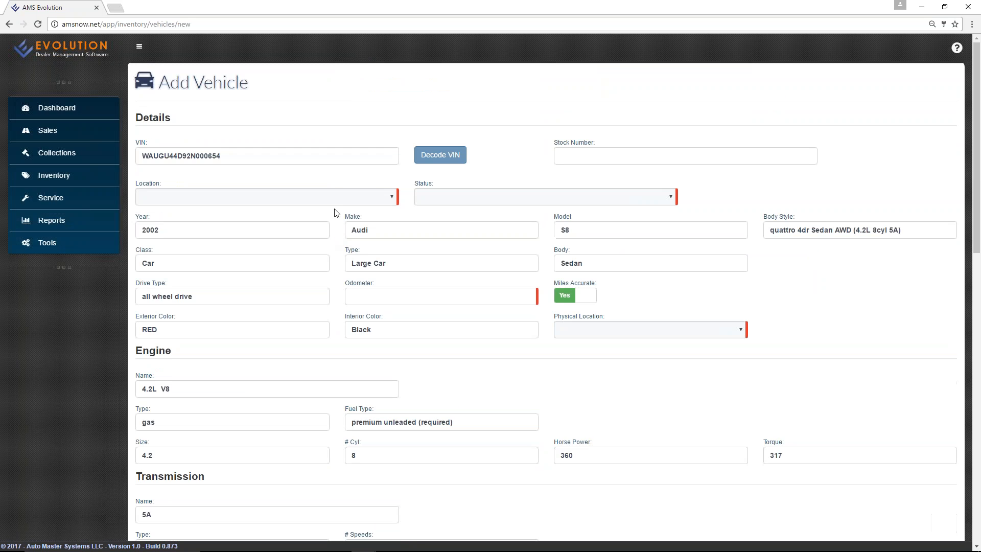
pyautogui.click(333, 199)
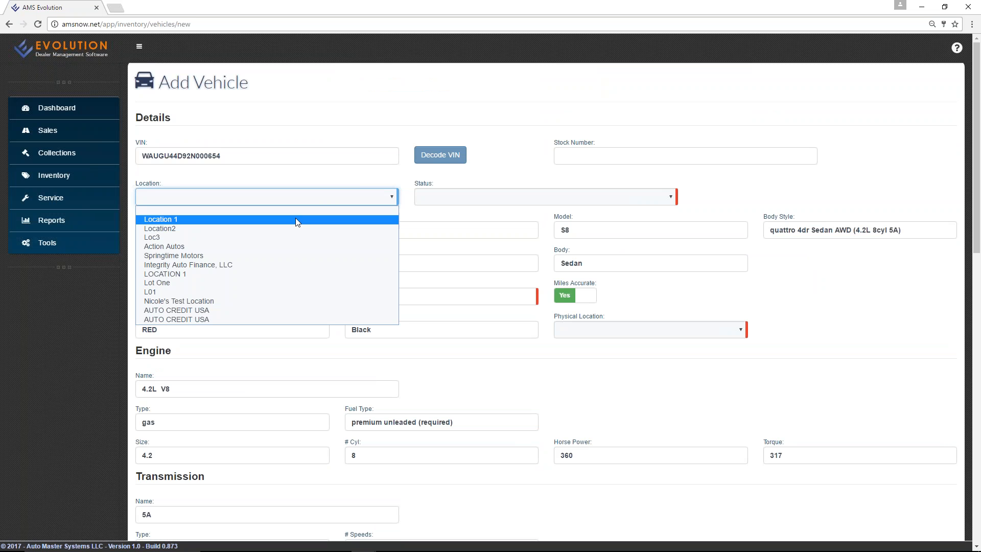
pyautogui.click(284, 220)
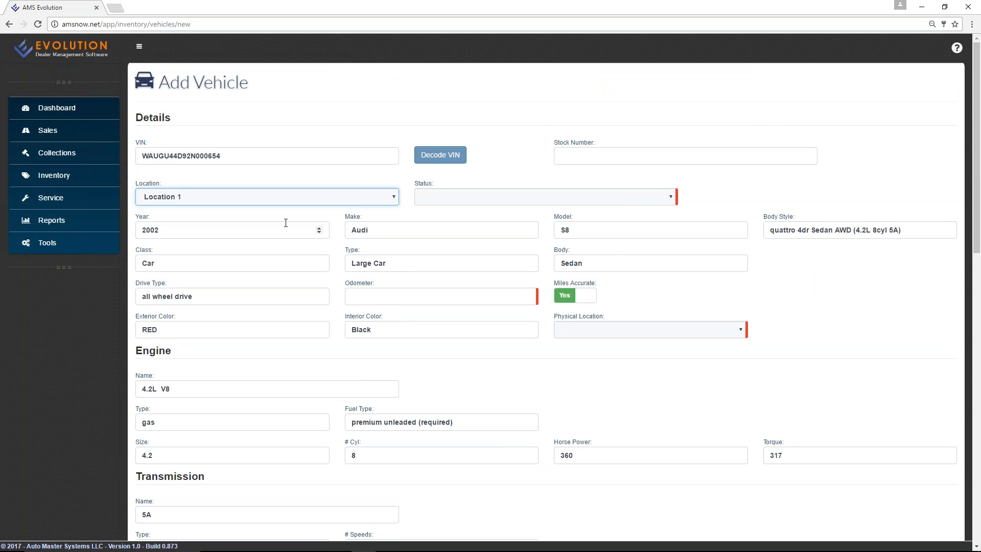
pyautogui.click(466, 199)
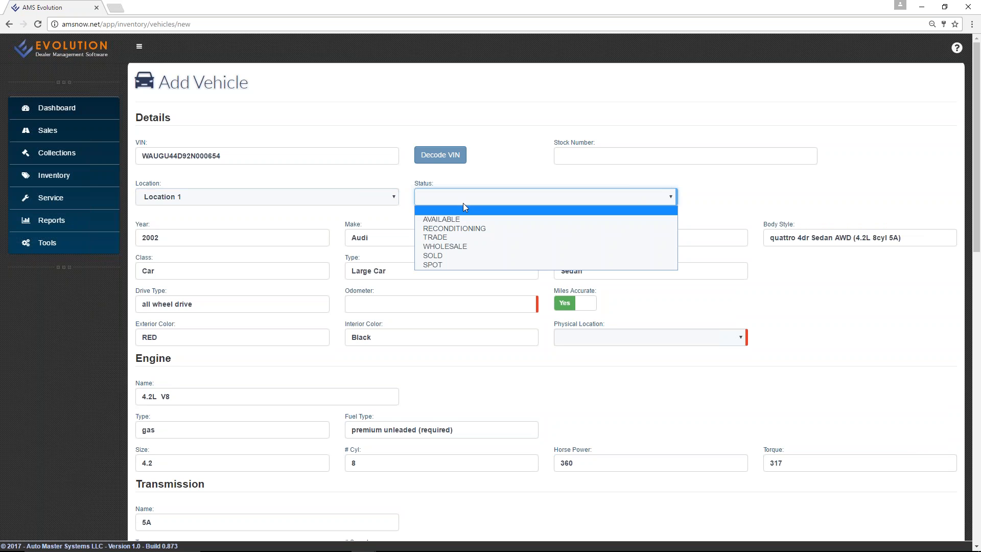
pyautogui.click(460, 219)
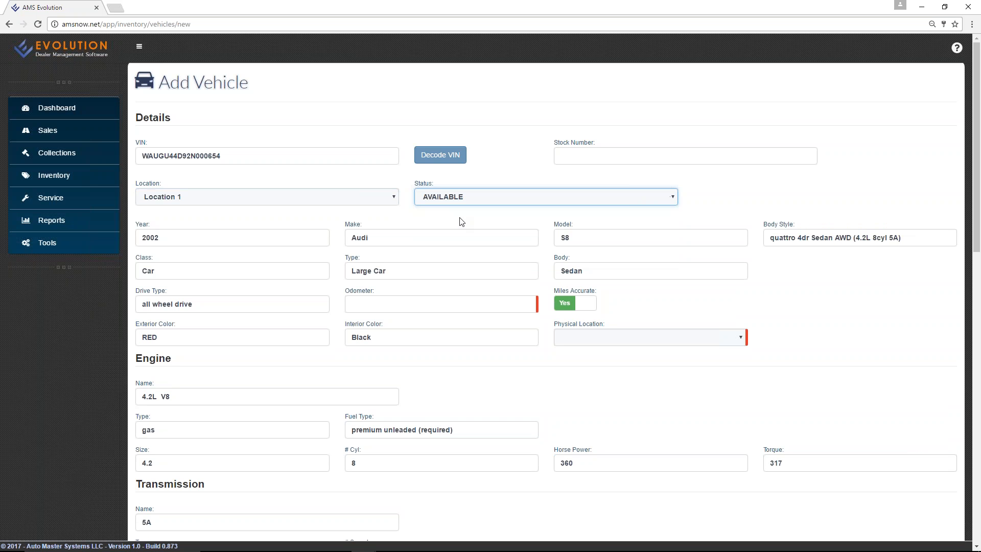
# Enter odometer 74588 and set the physical location to SALES LOT A.
pyautogui.scroll(-4, 459, 221)
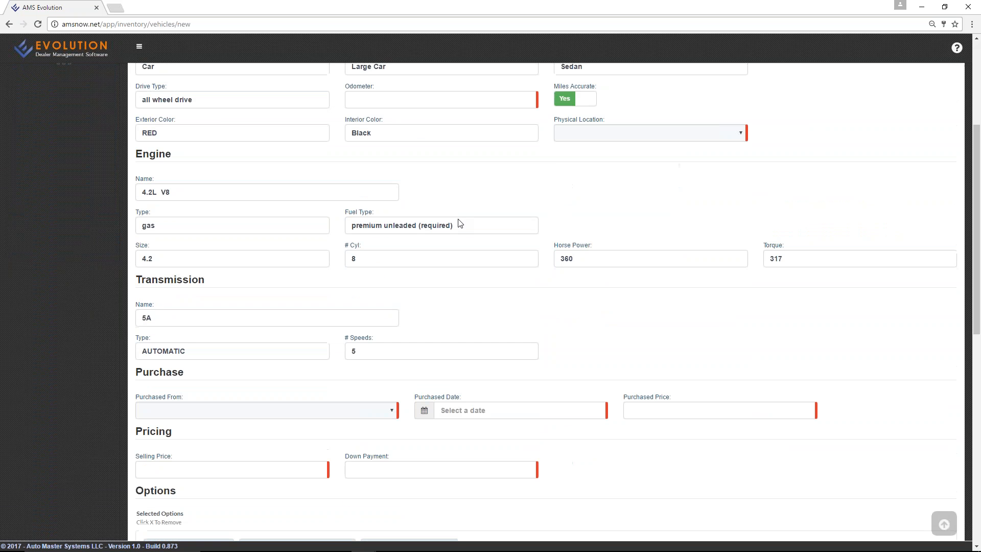
pyautogui.scroll(2, 467, 212)
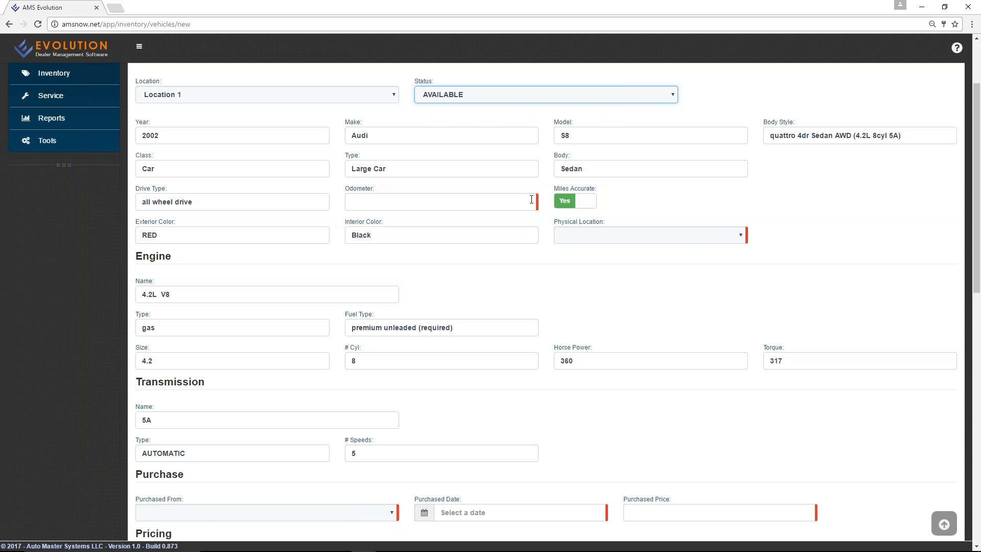
pyautogui.click(528, 199)
pyautogui.write('74588')
pyautogui.click(589, 235)
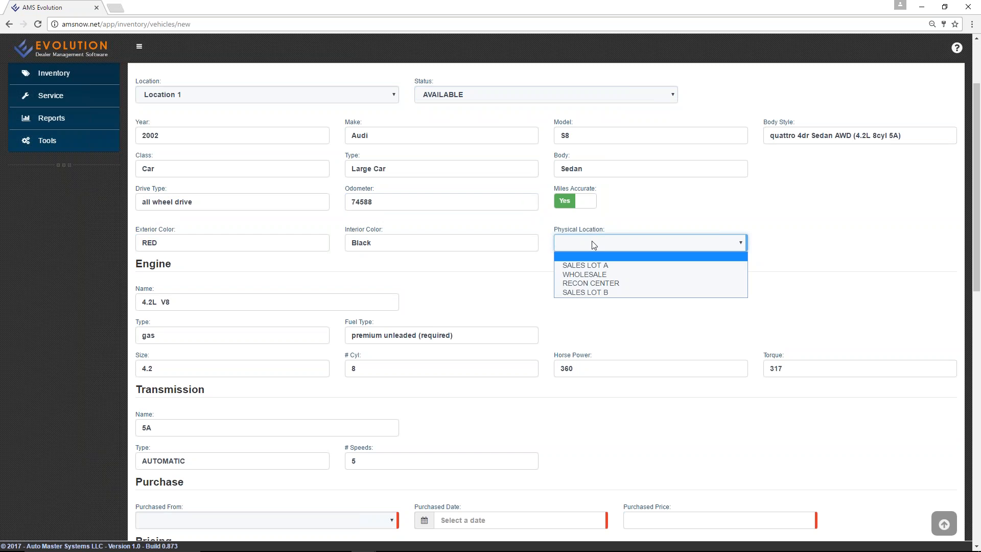
pyautogui.click(601, 265)
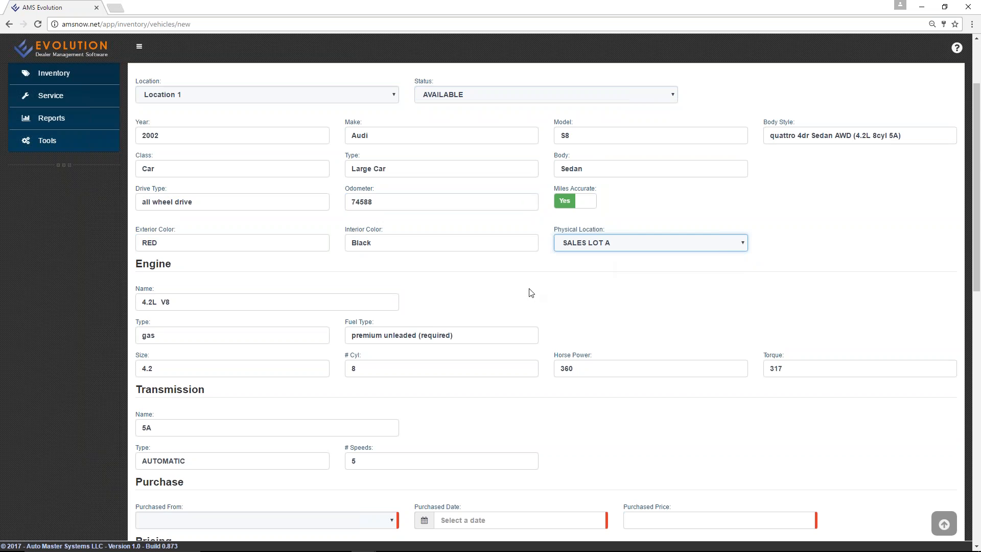
pyautogui.scroll(-4, 540, 286)
# Set Purchased From to UNKNOWN and the purchase date to today, 04/11/2017.
pyautogui.scroll(-1, 540, 286)
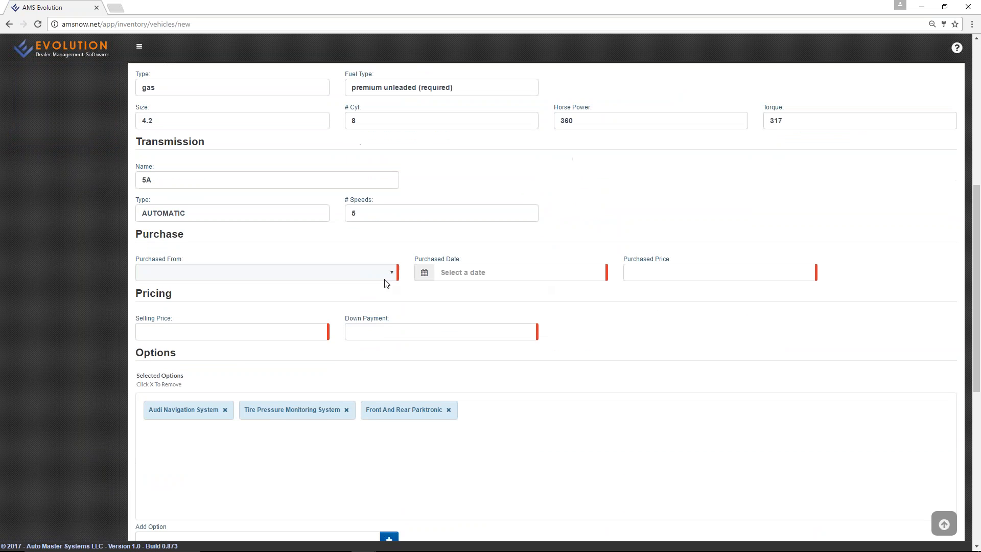
pyautogui.click(380, 272)
pyautogui.click(318, 298)
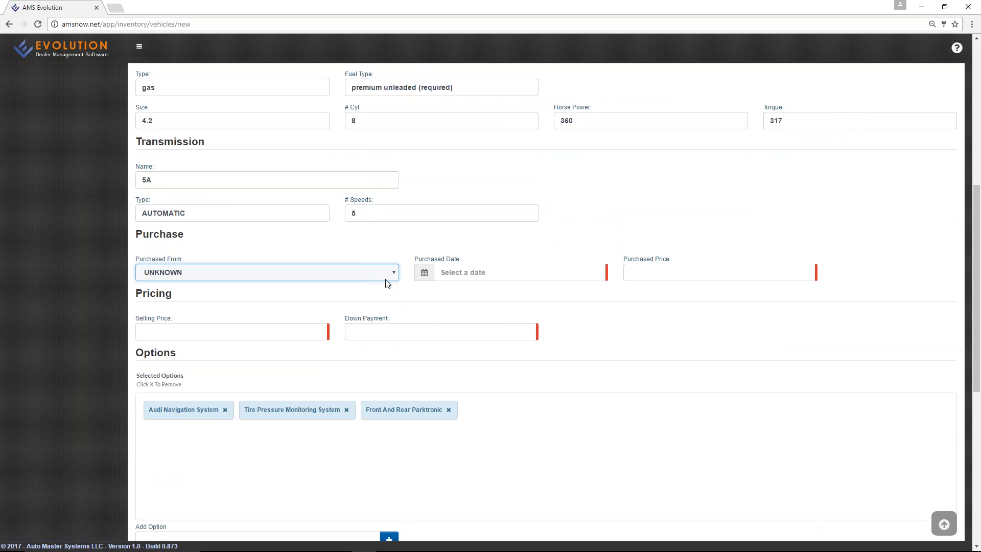
pyautogui.click(473, 272)
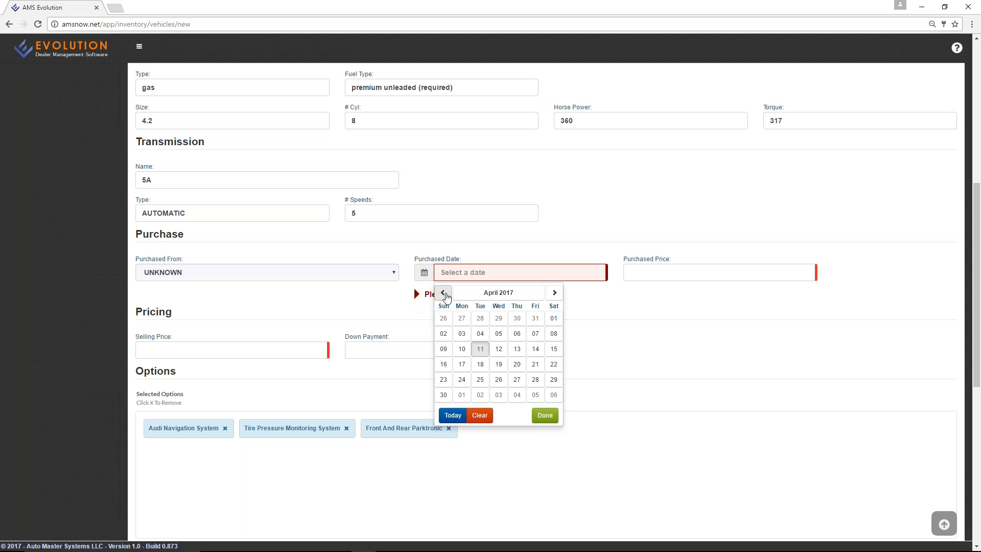
pyautogui.click(498, 292)
pyautogui.click(499, 294)
pyautogui.click(481, 333)
pyautogui.click(498, 330)
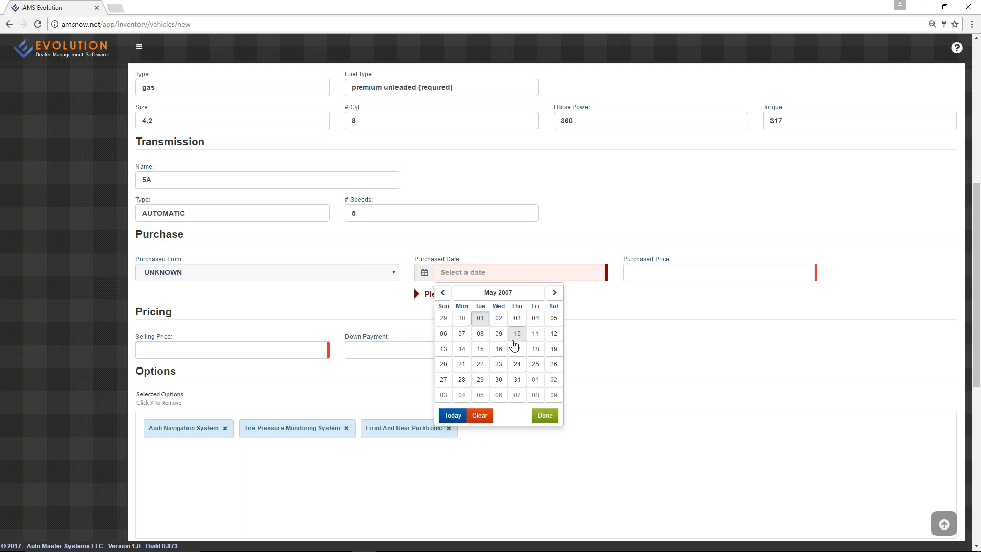
pyautogui.click(452, 415)
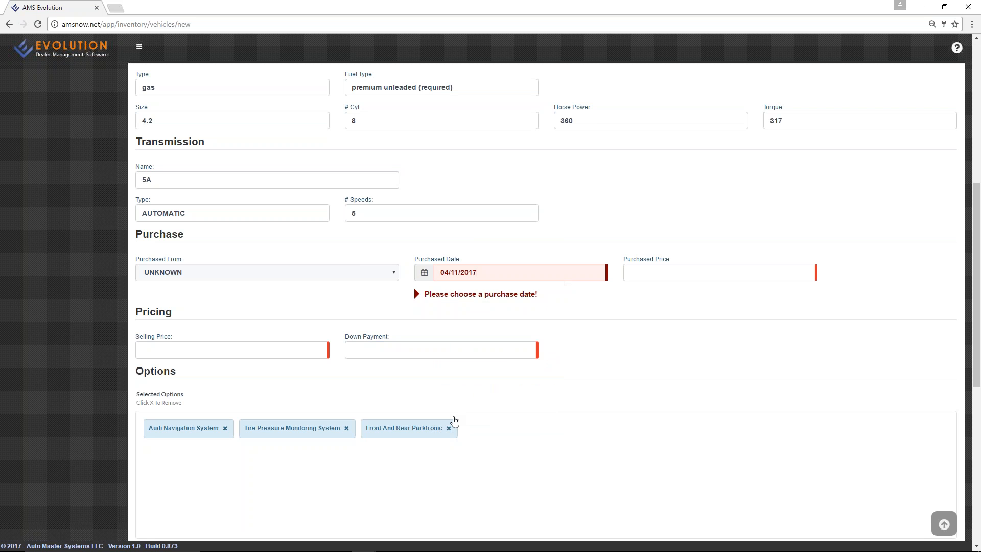
# Enter purchase price 4,850.00, selling price 9,995.00 and down payment 1,000.00.
pyautogui.click(651, 279)
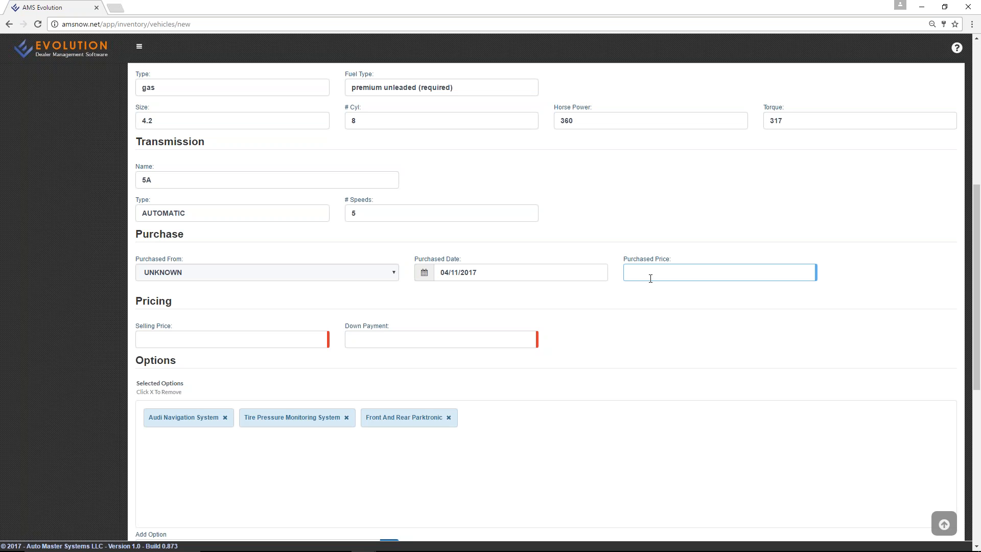
pyautogui.write('4850')
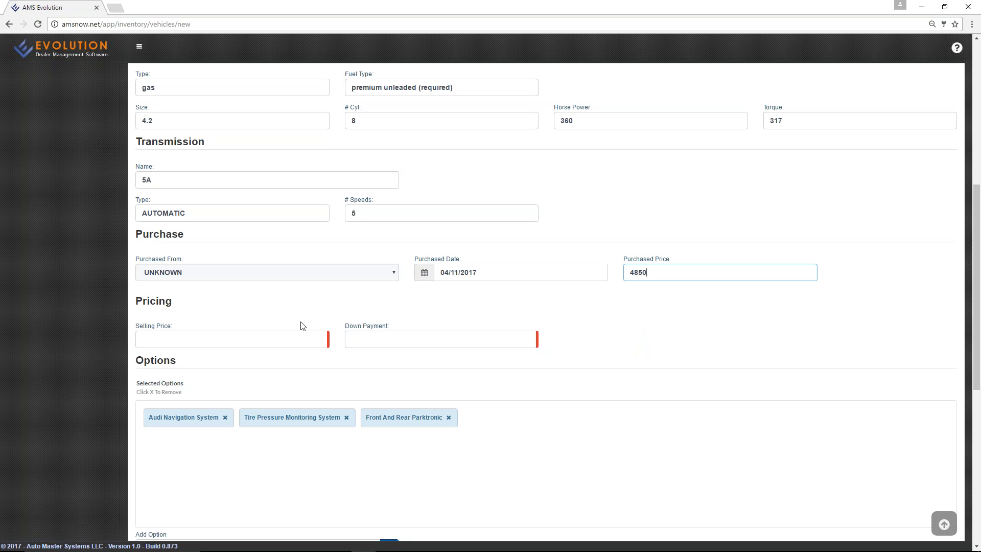
pyautogui.press('Tab')
pyautogui.write('9995')
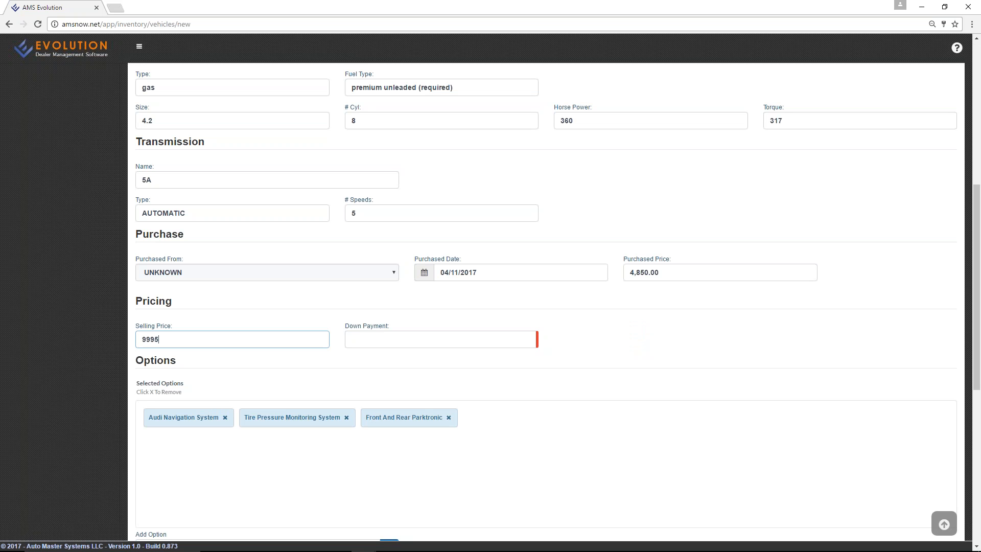
pyautogui.press('Tab')
pyautogui.write('1000')
pyautogui.press('Tab')
# Add Power Windows to the vehicle's selected options.
pyautogui.scroll(-4, 545, 301)
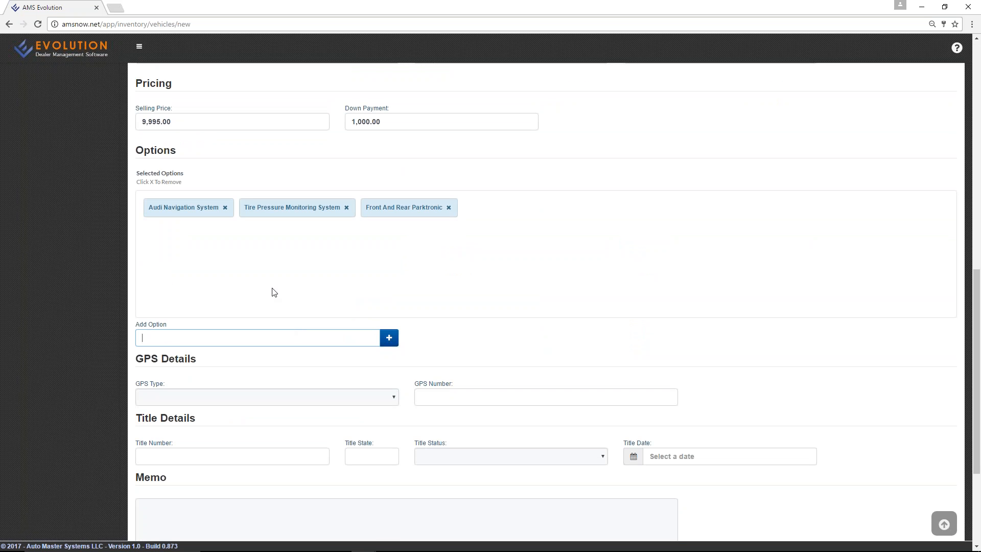
pyautogui.scroll(-2, 265, 287)
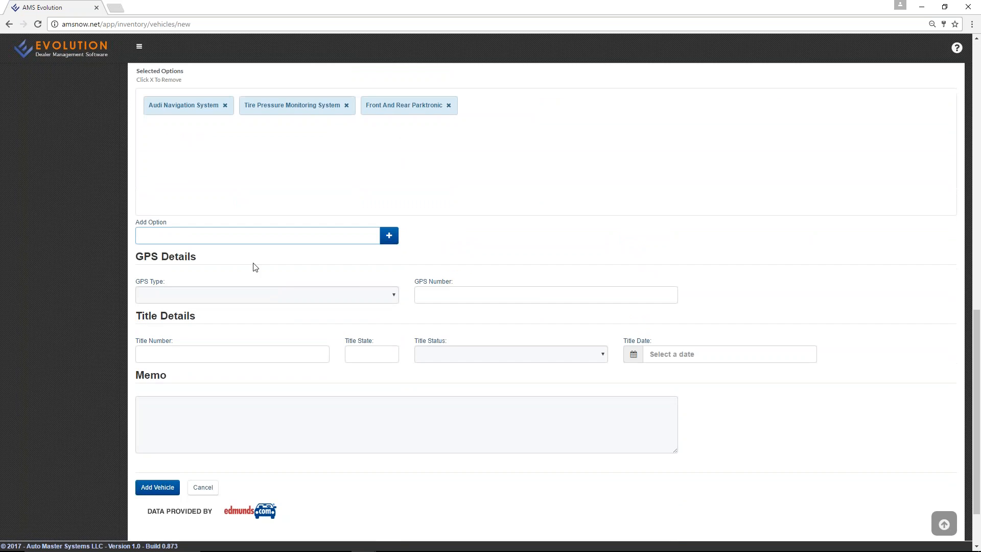
pyautogui.write('Power Windows')
pyautogui.click(384, 240)
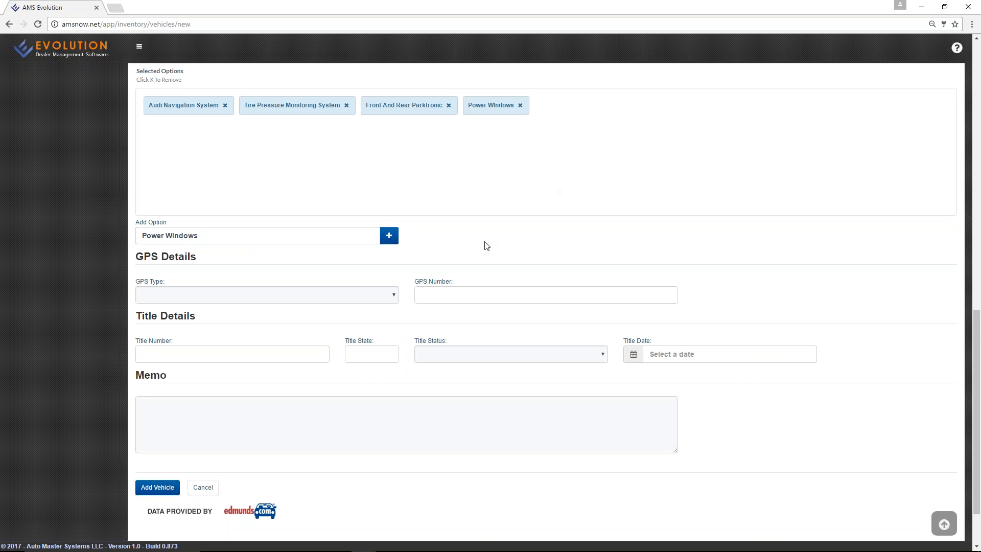
# Set the GPS type to PassTime with unit number 7899884.
pyautogui.scroll(-2, 407, 278)
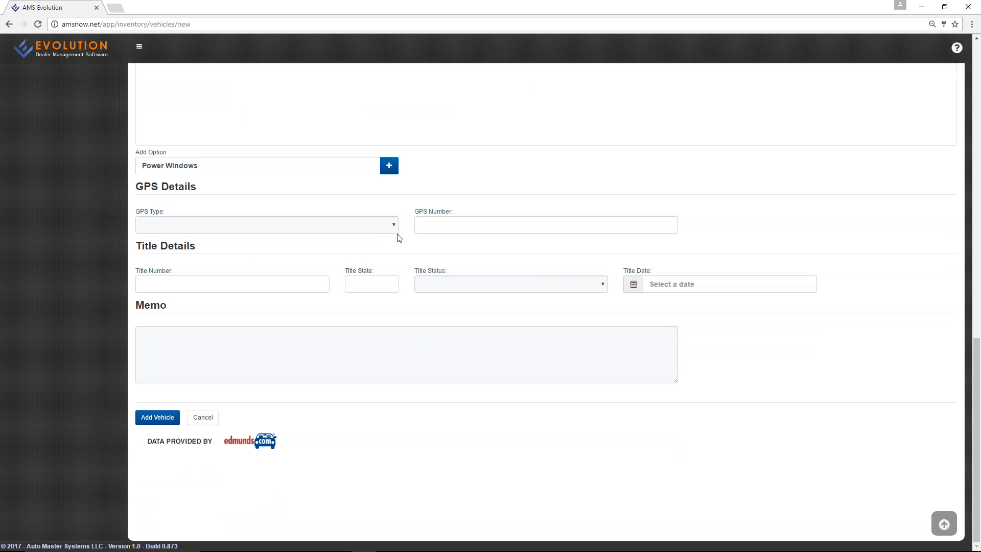
pyautogui.click(368, 226)
pyautogui.click(356, 247)
pyautogui.click(456, 225)
pyautogui.write('7899884')
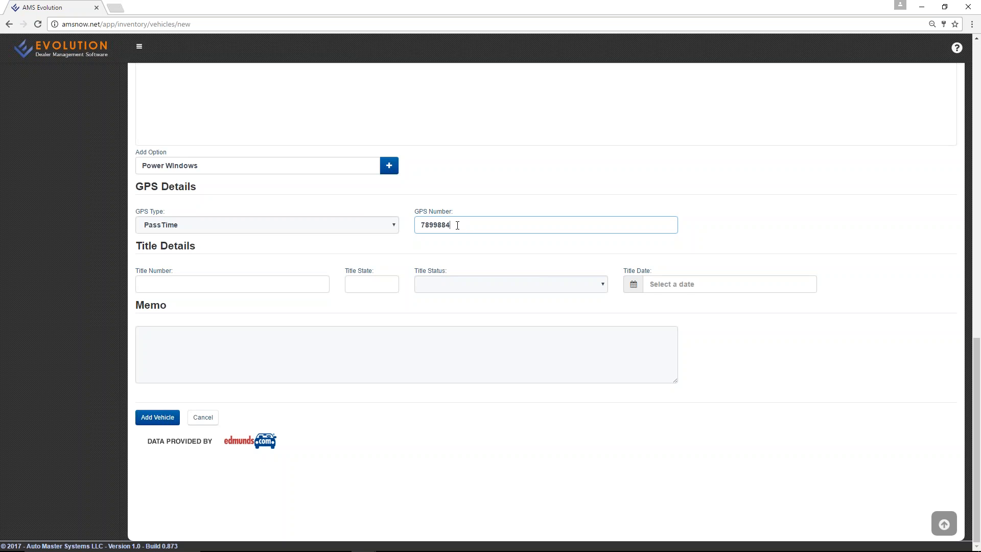
pyautogui.click(342, 303)
# Add the memo 'one-owner, cream puff' and save the new vehicle.
pyautogui.click(165, 362)
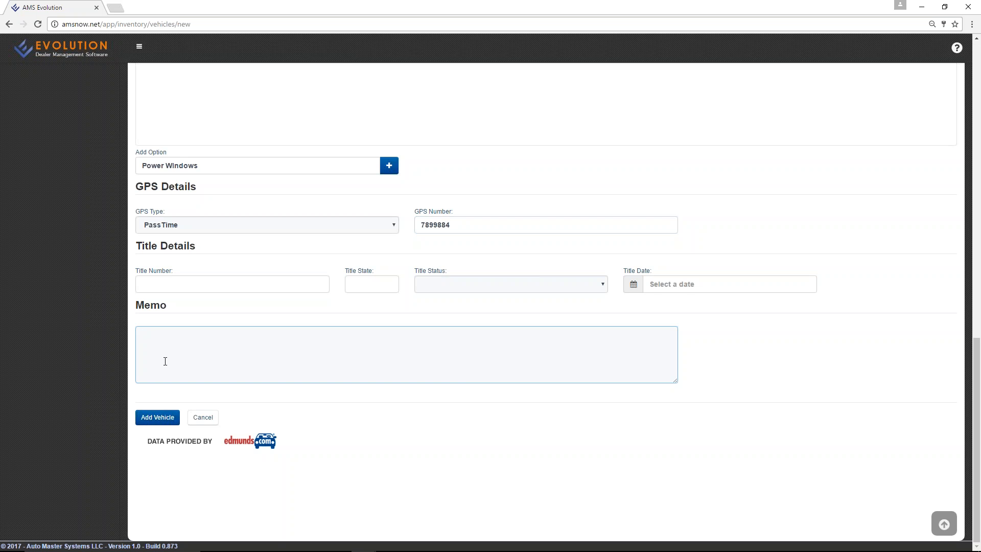
pyautogui.write('one-owner, cream puff')
pyautogui.click(162, 417)
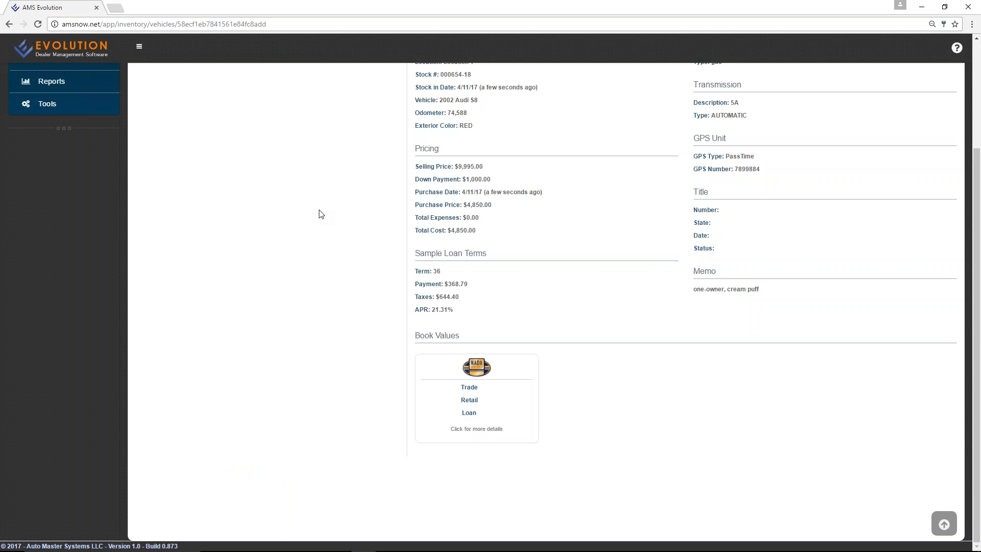
# Review record 000654-18's pricing, sample loan terms (36 payments of $368.79 at 21.31% APR) and book values.
pyautogui.scroll(3, 321, 214)
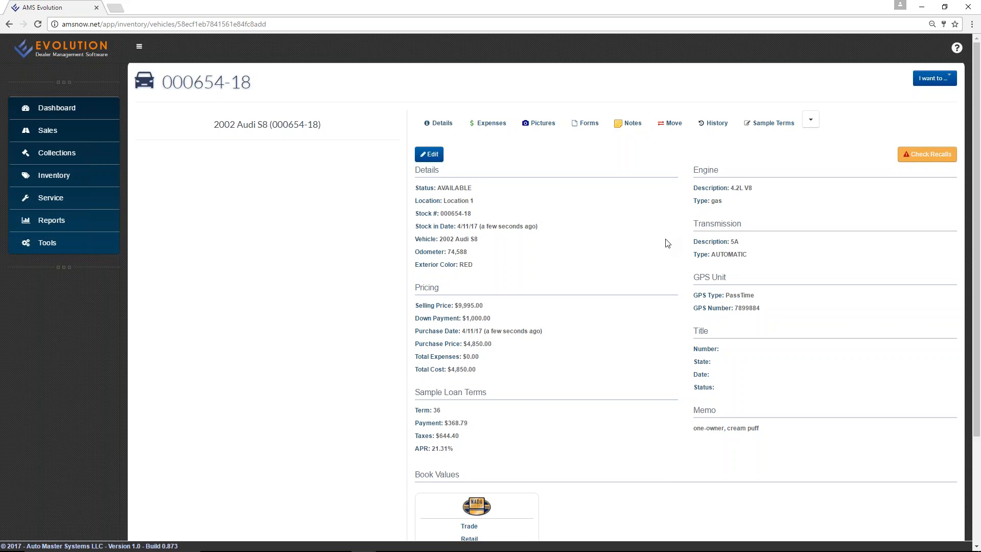
pyautogui.scroll(-2, 666, 243)
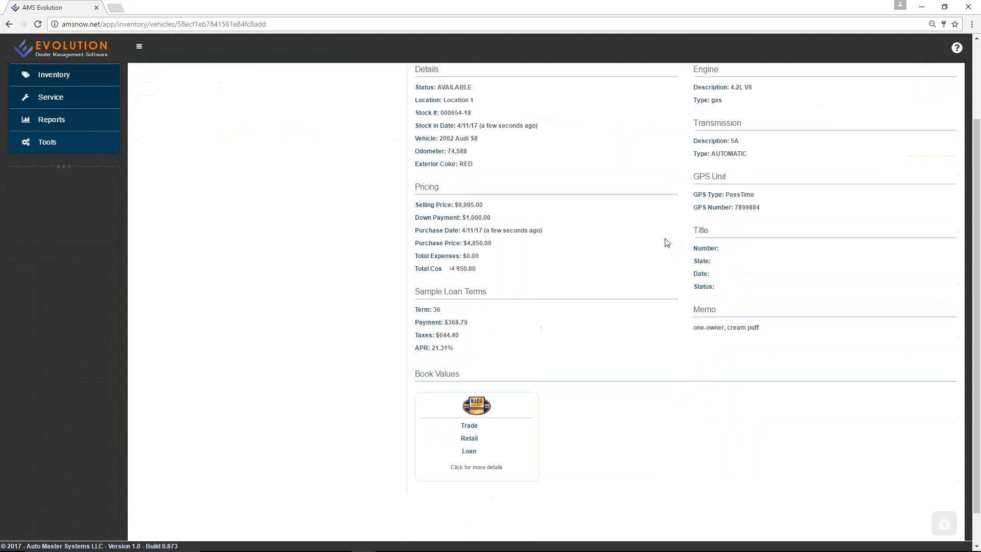
# Get NADA values with Sport Package and Navigation System, then preview and cancel the bookout print.
pyautogui.click(476, 409)
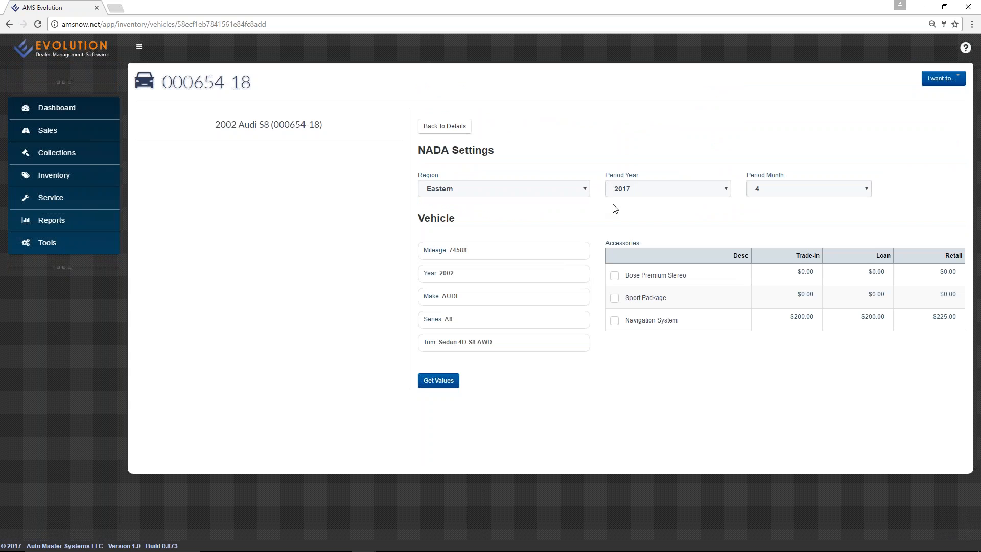
pyautogui.click(773, 194)
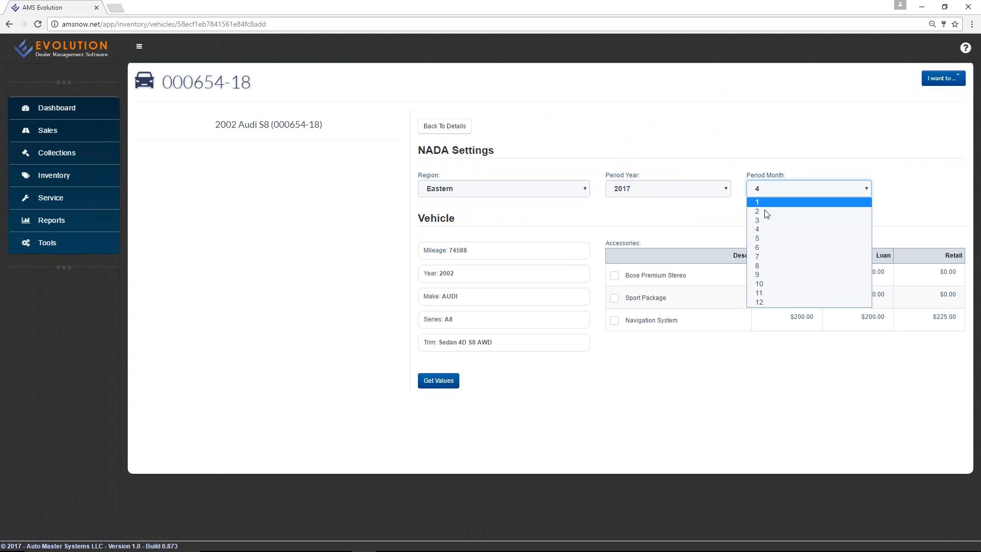
pyautogui.click(763, 221)
pyautogui.click(769, 191)
pyautogui.click(776, 228)
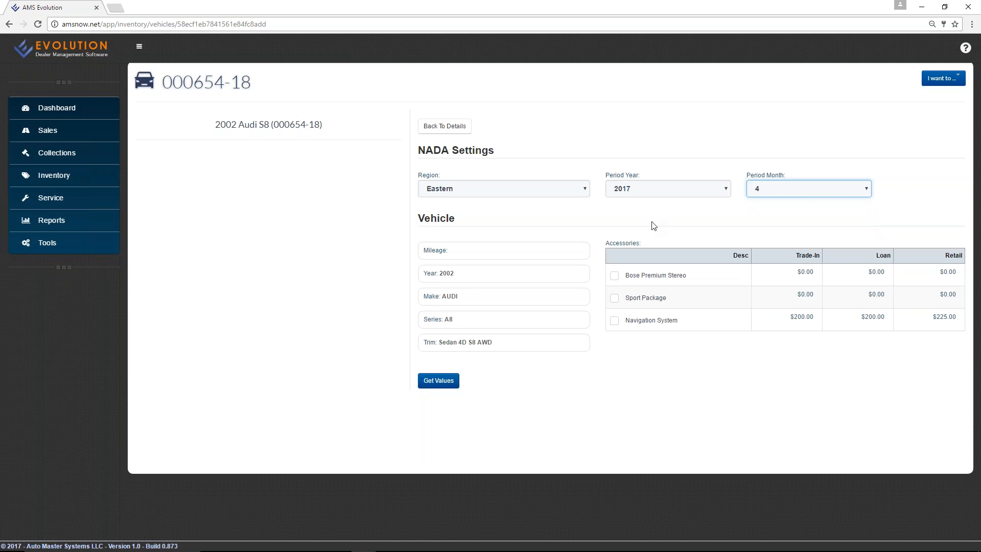
pyautogui.click(614, 298)
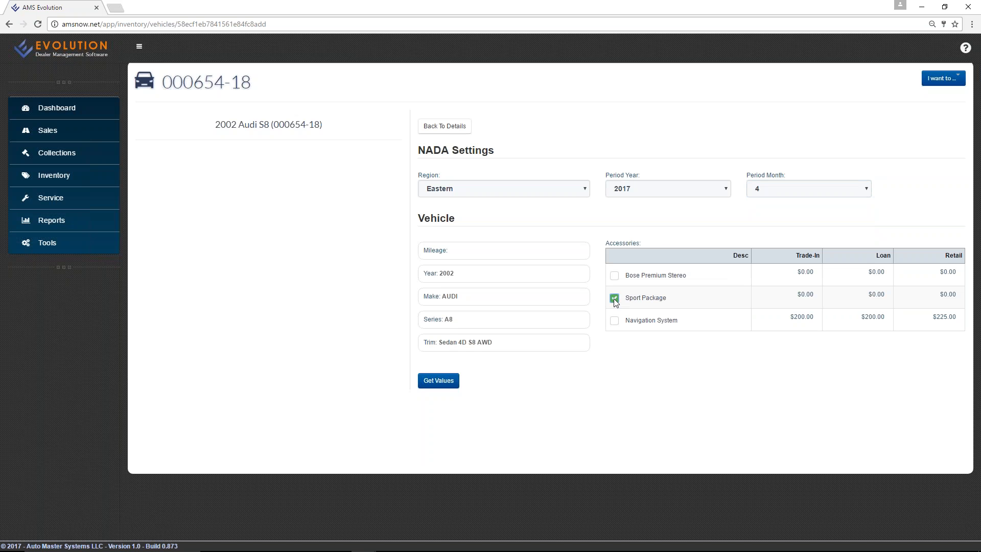
pyautogui.click(614, 320)
pyautogui.click(440, 387)
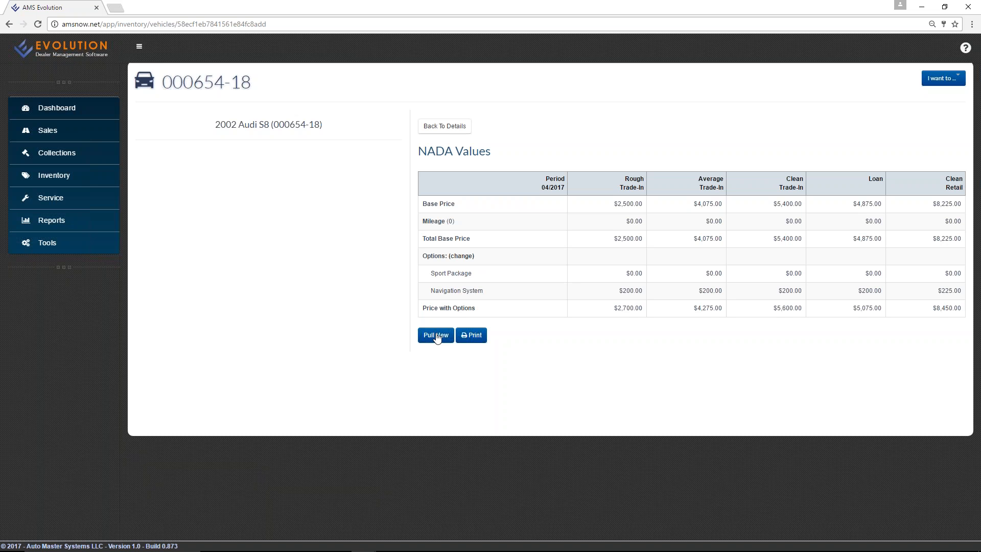
pyautogui.click(479, 337)
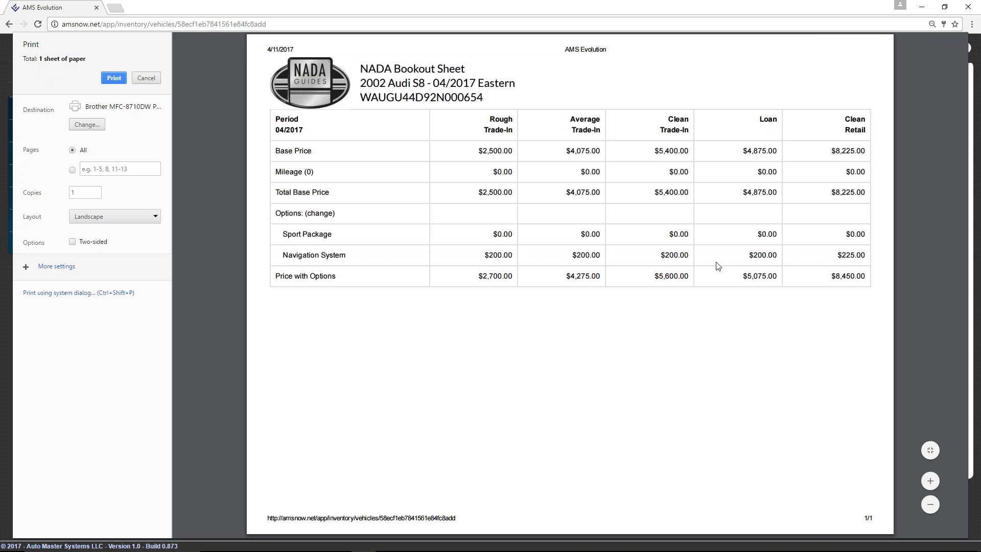
pyautogui.click(146, 78)
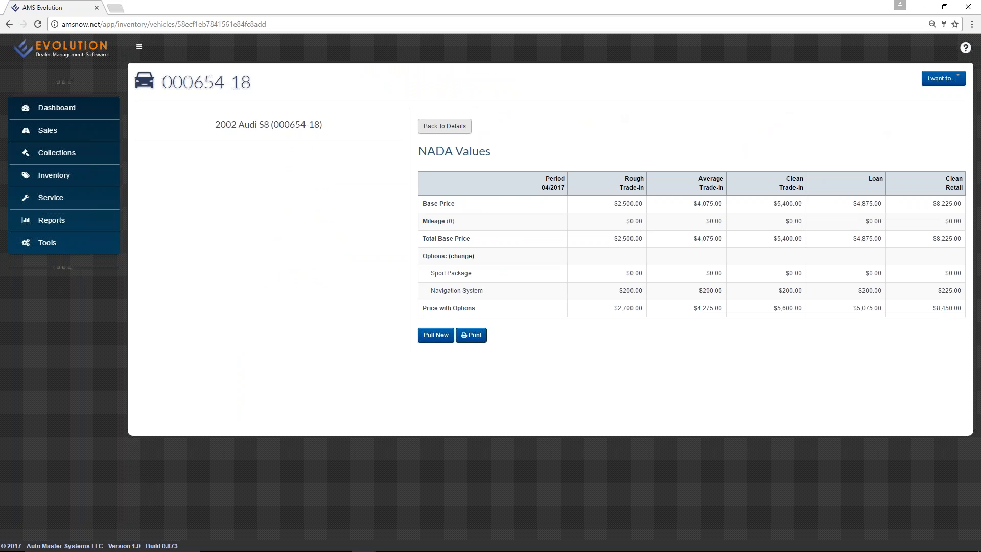
# Check safercar.gov recalls for the Audi's VIN from its details page, then close the lookup.
pyautogui.click(455, 131)
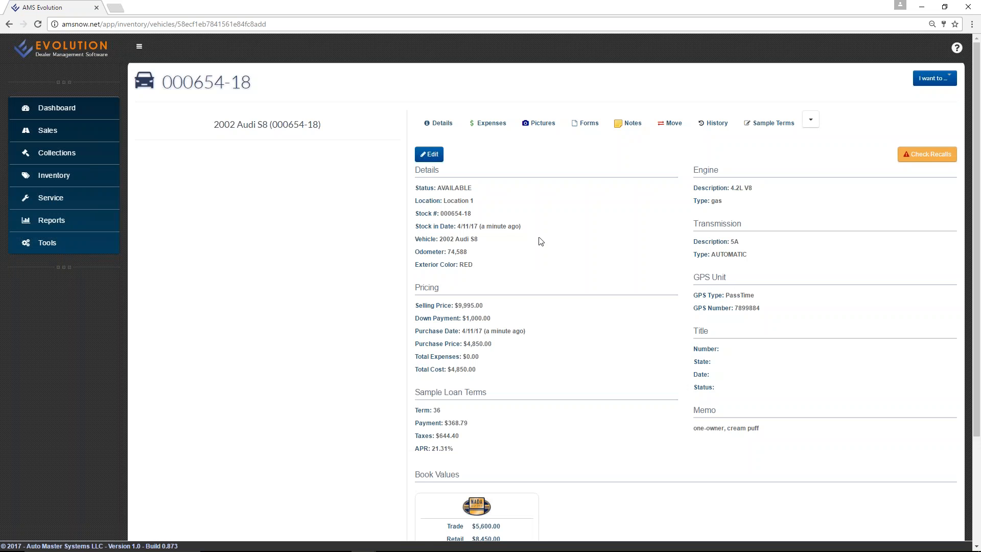
pyautogui.click(915, 159)
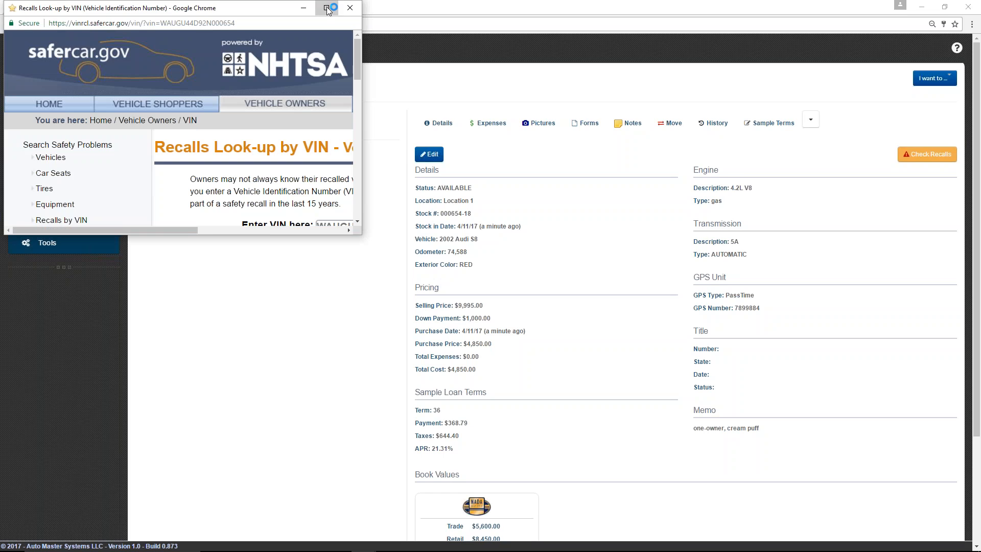
pyautogui.click(328, 8)
pyautogui.doubleClick(608, 222)
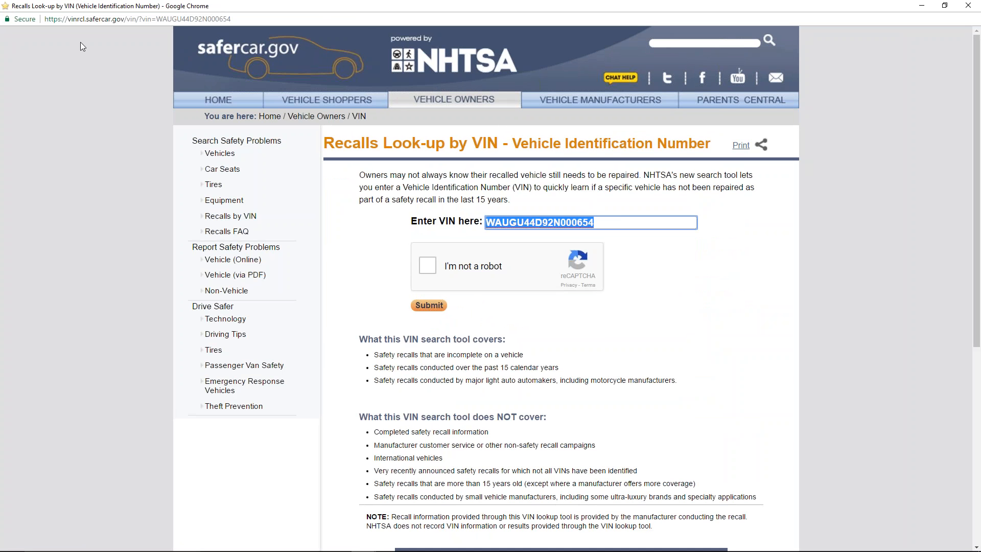
pyautogui.doubleClick(732, 7)
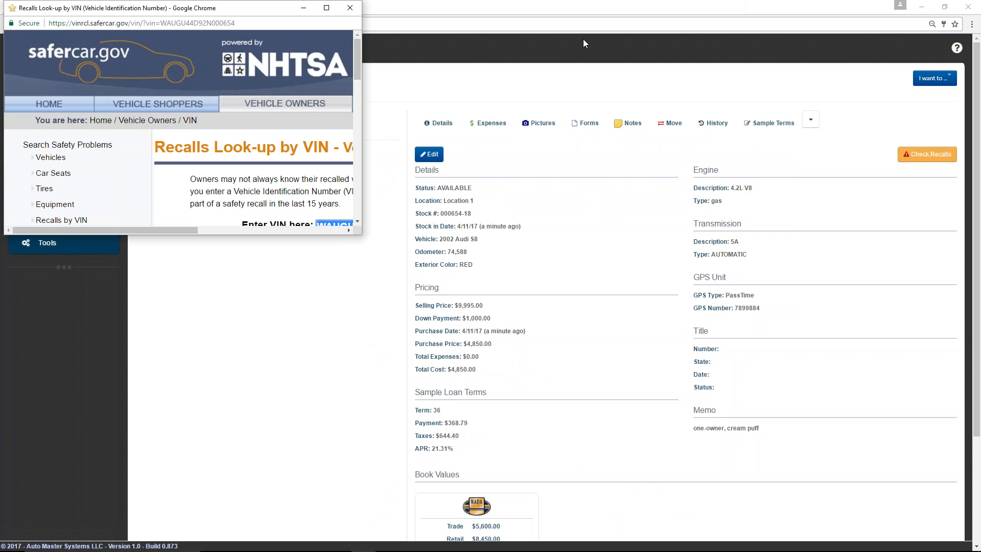
pyautogui.click(350, 8)
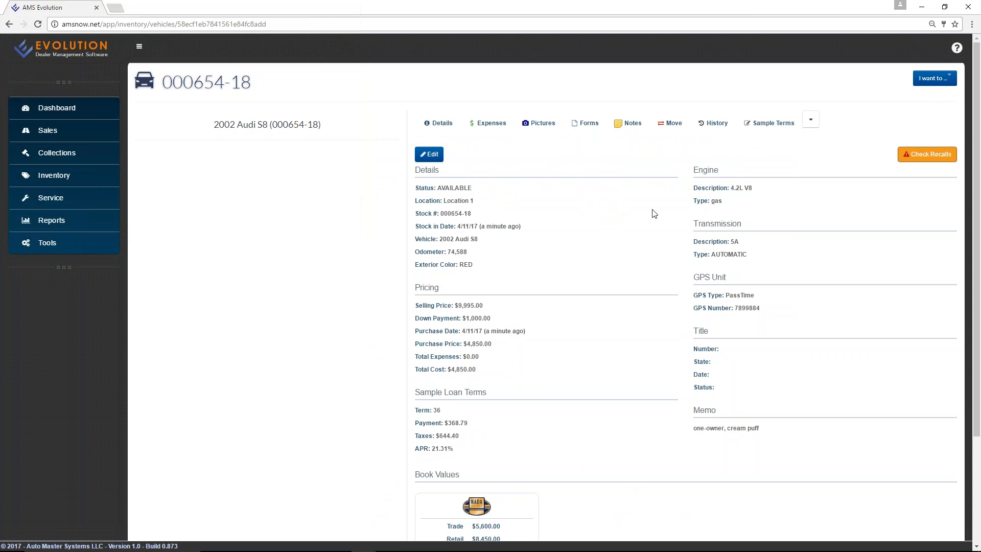
# Start a new vehicle expense described 'get ready' with a cost of 150.
pyautogui.click(485, 127)
pyautogui.click(447, 155)
pyautogui.click(604, 164)
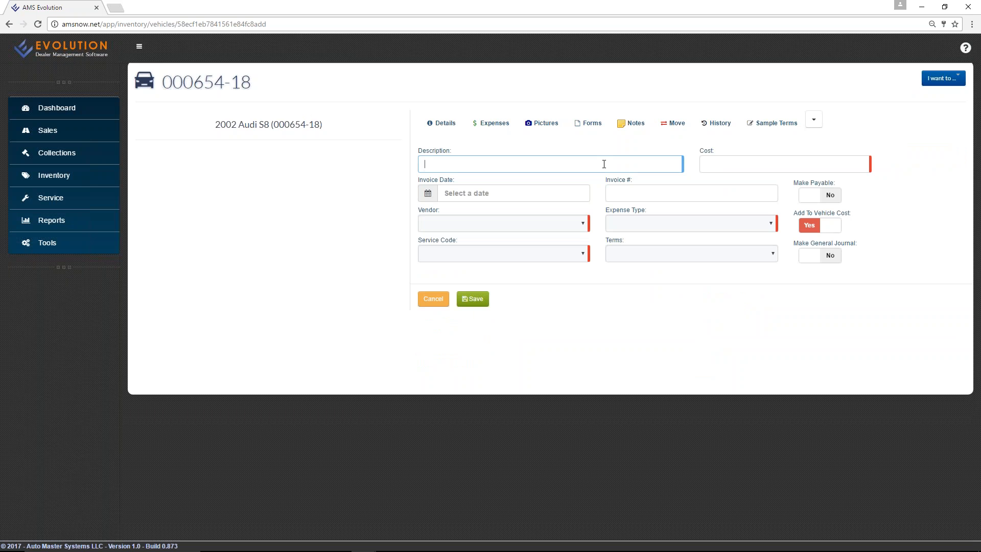
pyautogui.write('get ready')
pyautogui.press('Tab')
pyautogui.write('150')
pyautogui.press('Tab')
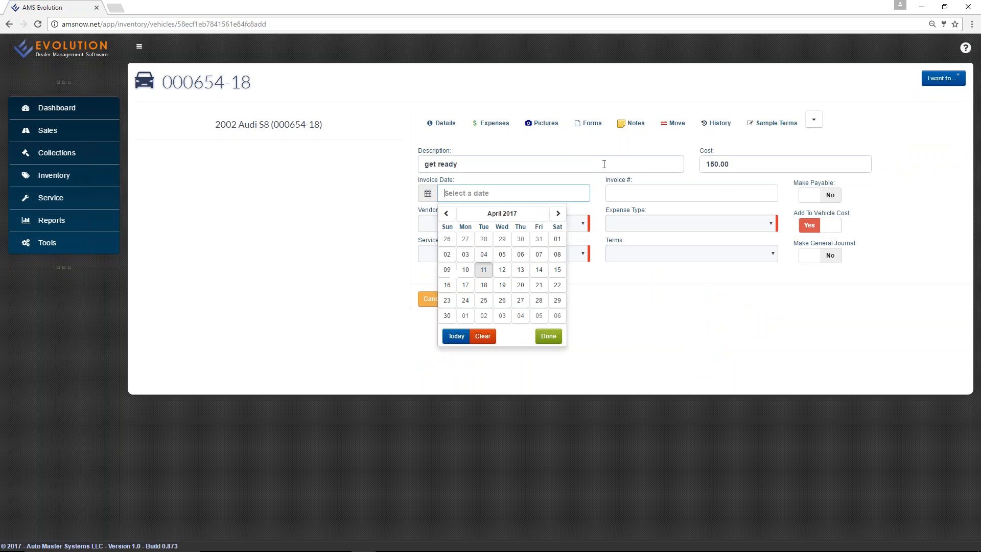
# Date it 04/11/2017 with vendor DEALER GARAGE, type RECON, service PHYSICAL APPEARANCE, and save it.
pyautogui.click(484, 271)
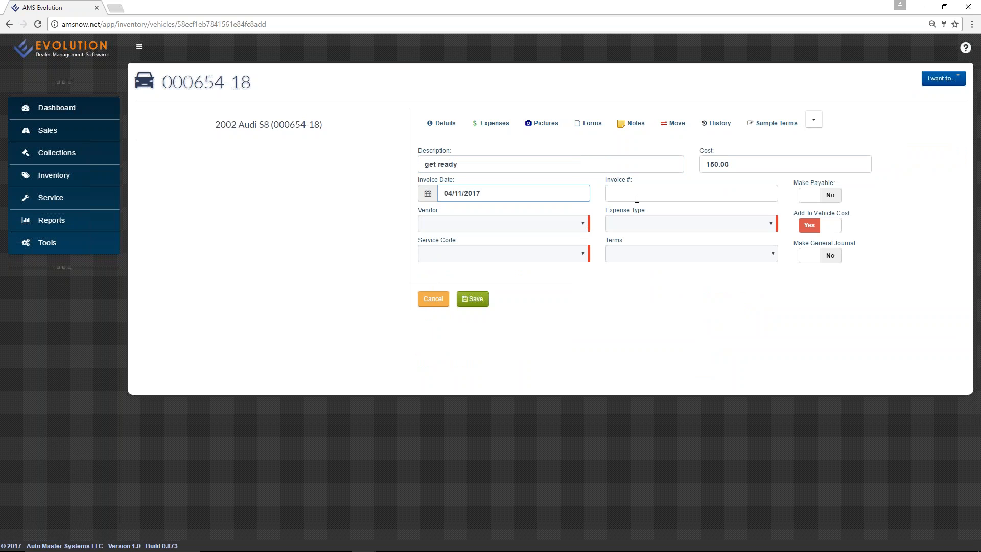
pyautogui.click(564, 223)
pyautogui.click(551, 254)
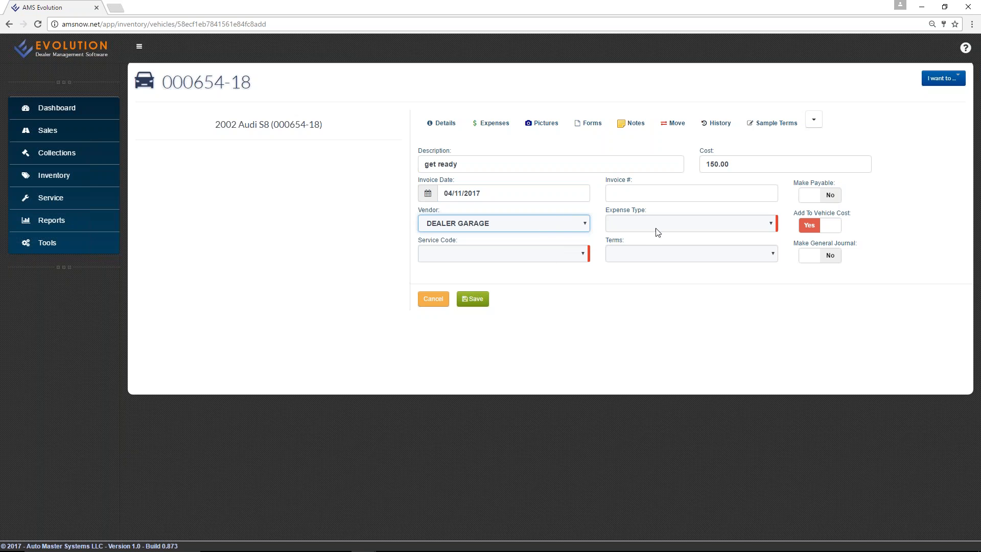
pyautogui.click(662, 225)
pyautogui.write('r')
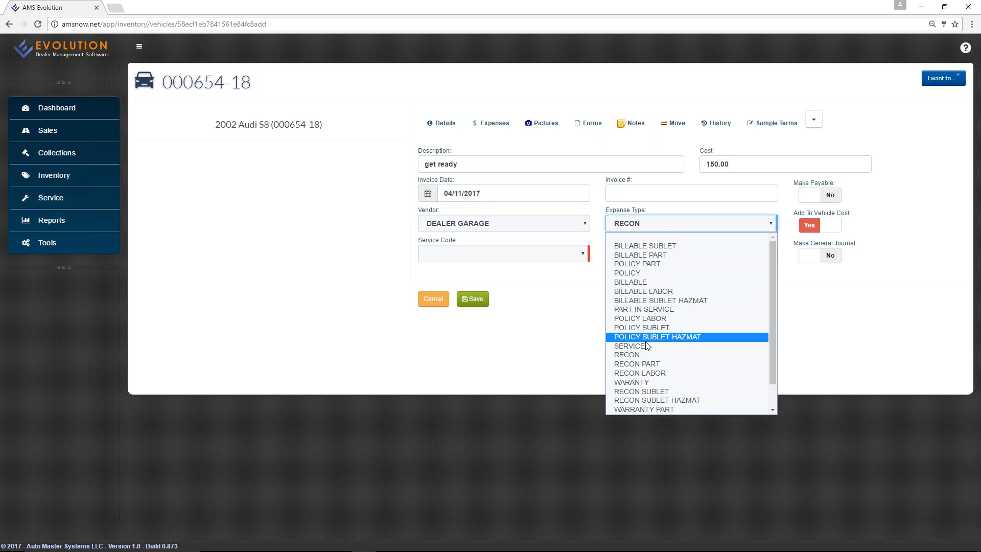
pyautogui.click(646, 354)
pyautogui.click(546, 257)
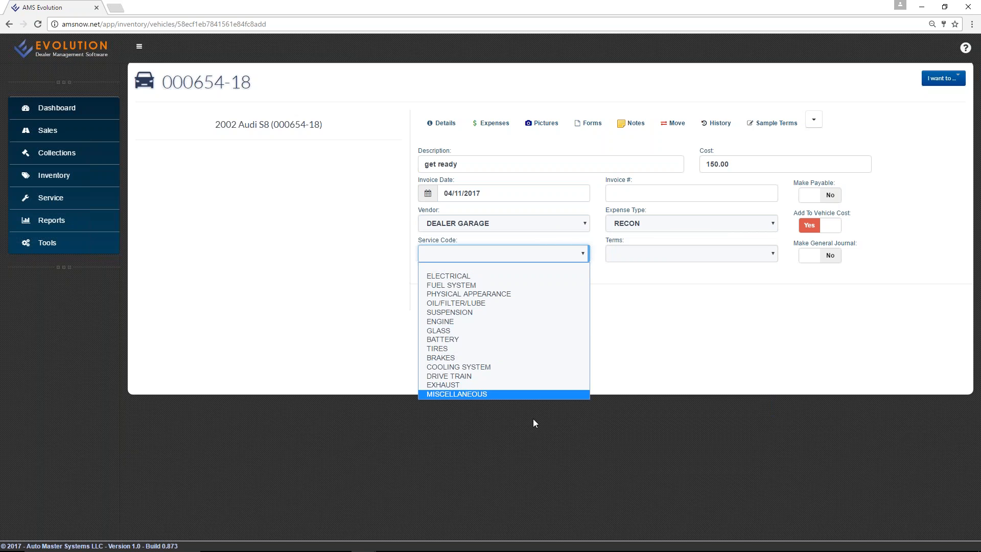
pyautogui.click(542, 294)
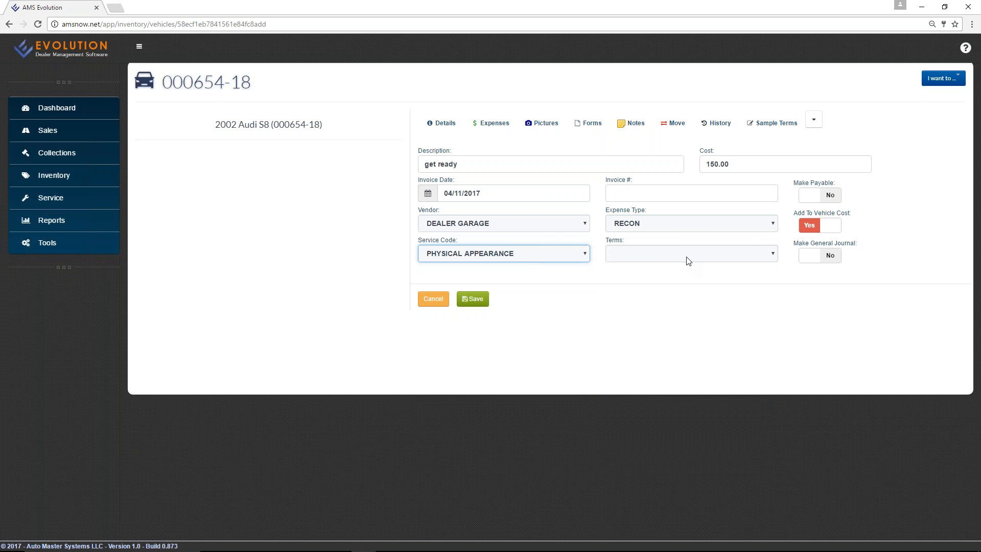
pyautogui.click(471, 301)
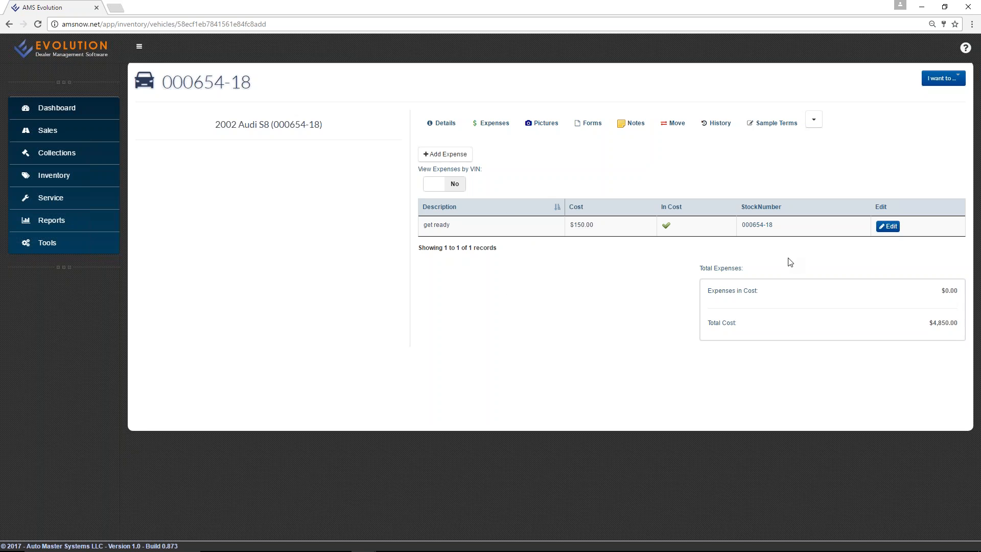
pyautogui.click(543, 123)
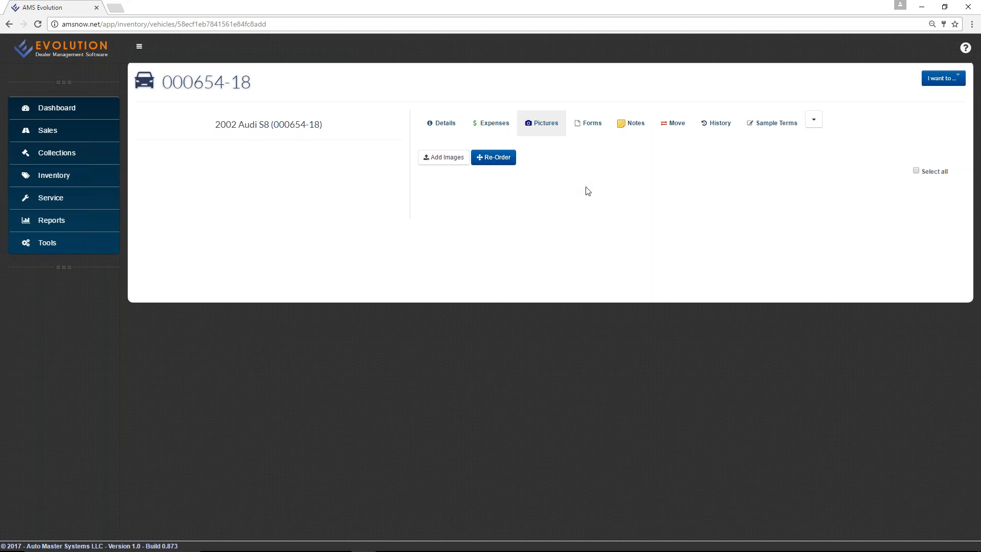
# Browse the Pictures folder for images, cancel without uploading, and show the vehicle's Forms list.
pyautogui.click(456, 155)
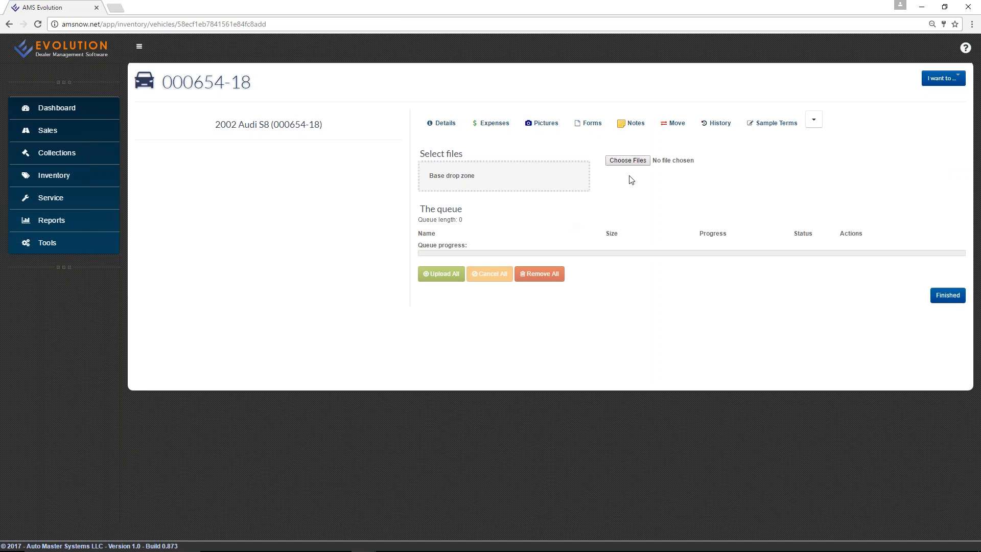
pyautogui.click(628, 160)
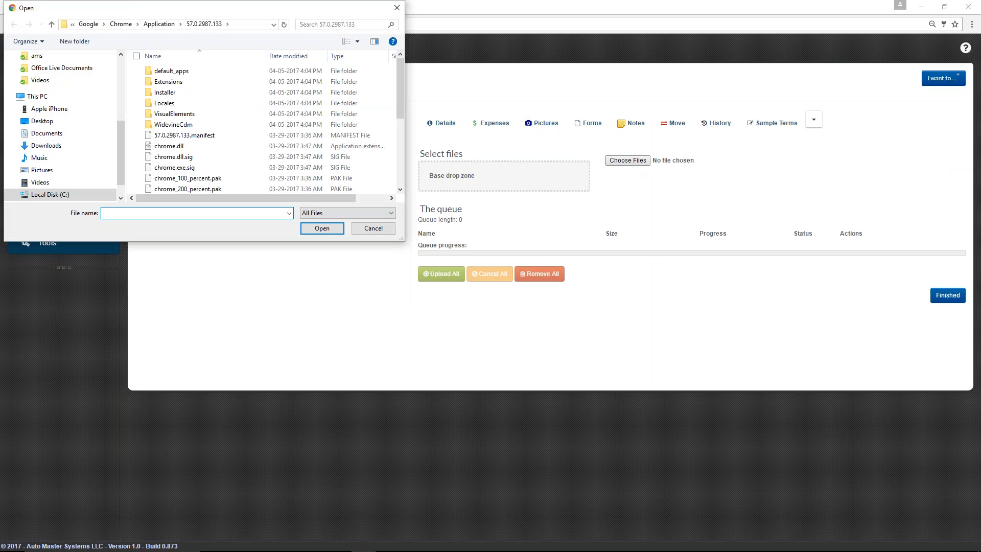
pyautogui.click(50, 171)
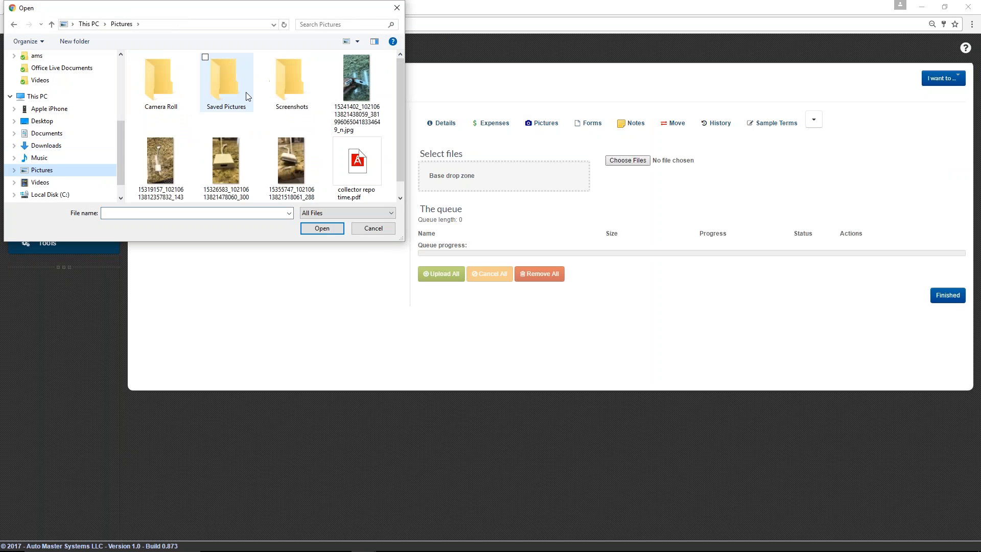
pyautogui.scroll(-1, 321, 112)
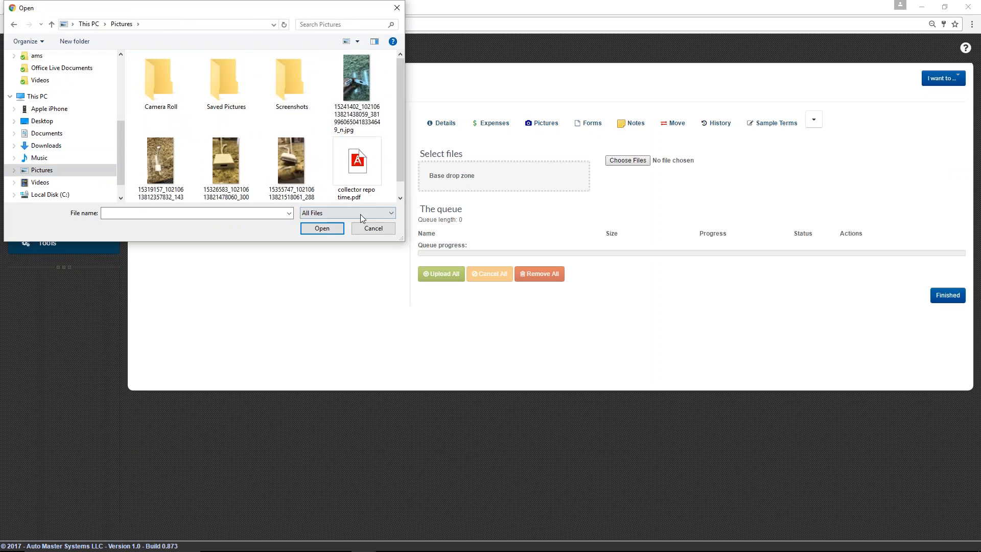
pyautogui.click(372, 228)
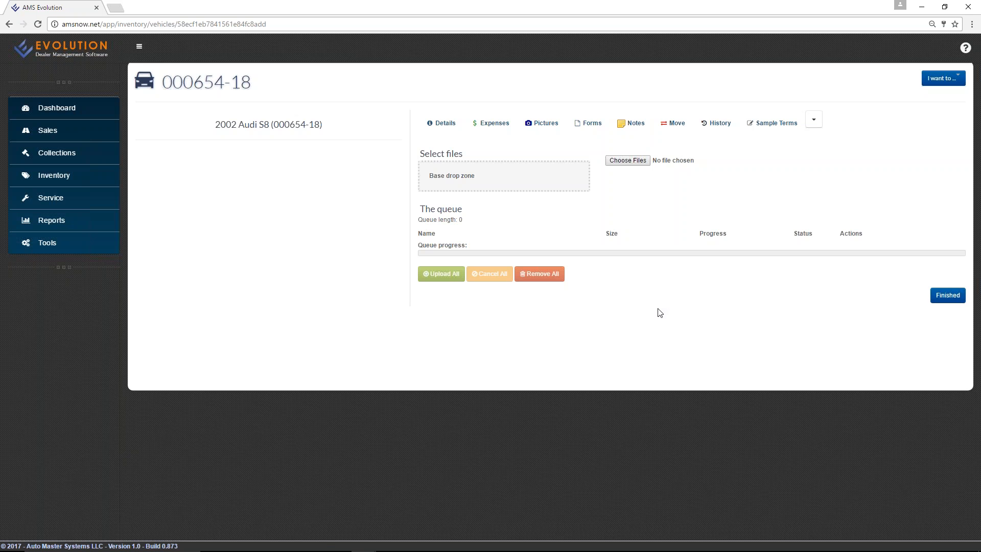
pyautogui.click(580, 128)
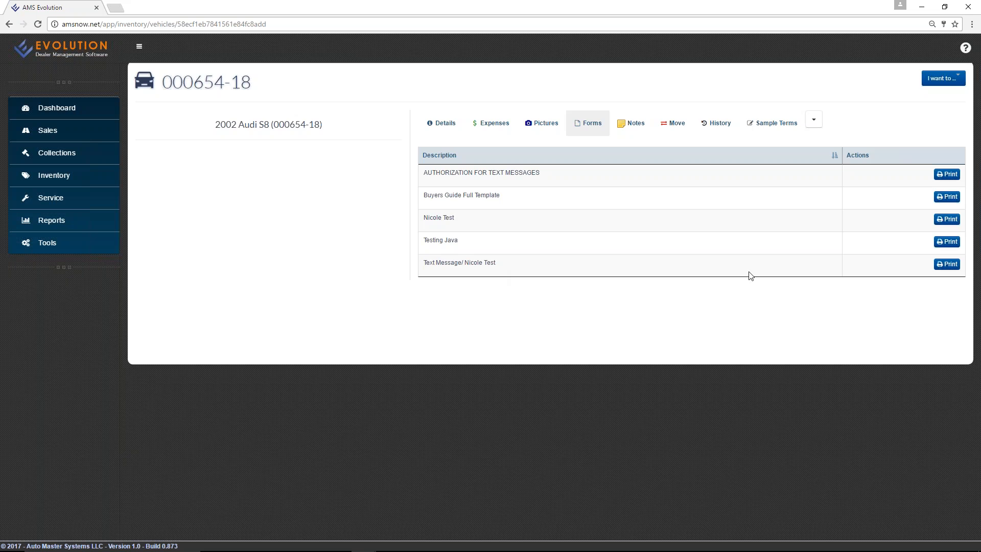
pyautogui.click(947, 197)
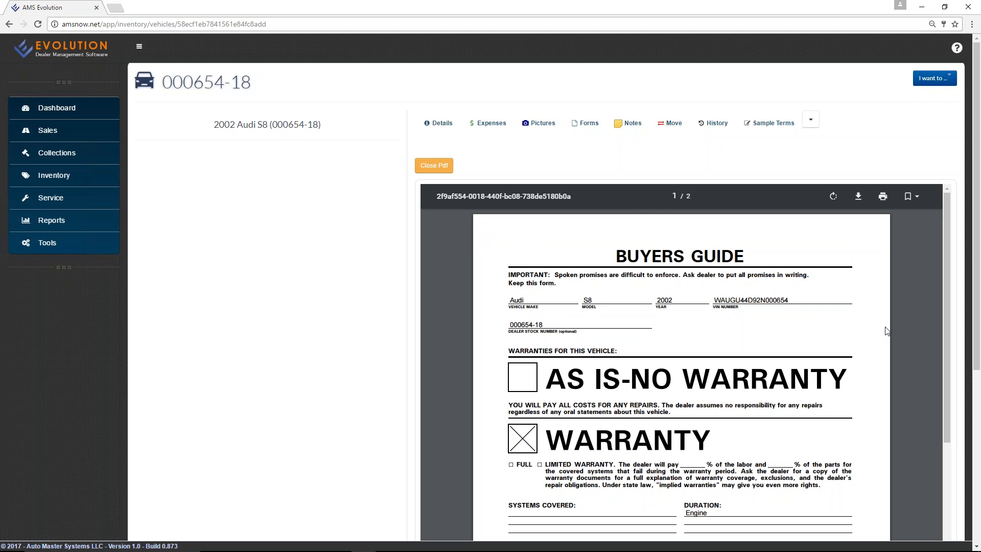
pyautogui.scroll(-3, 900, 327)
pyautogui.scroll(3, 899, 329)
pyautogui.click(433, 166)
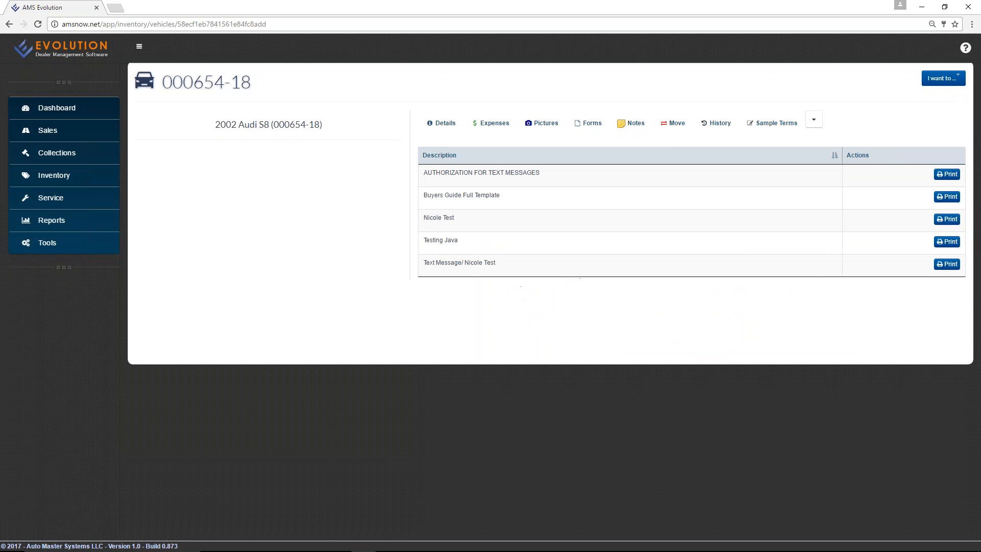
# Add the note 'one owner, pulls right, check information' to the vehicle and save it.
pyautogui.click(633, 125)
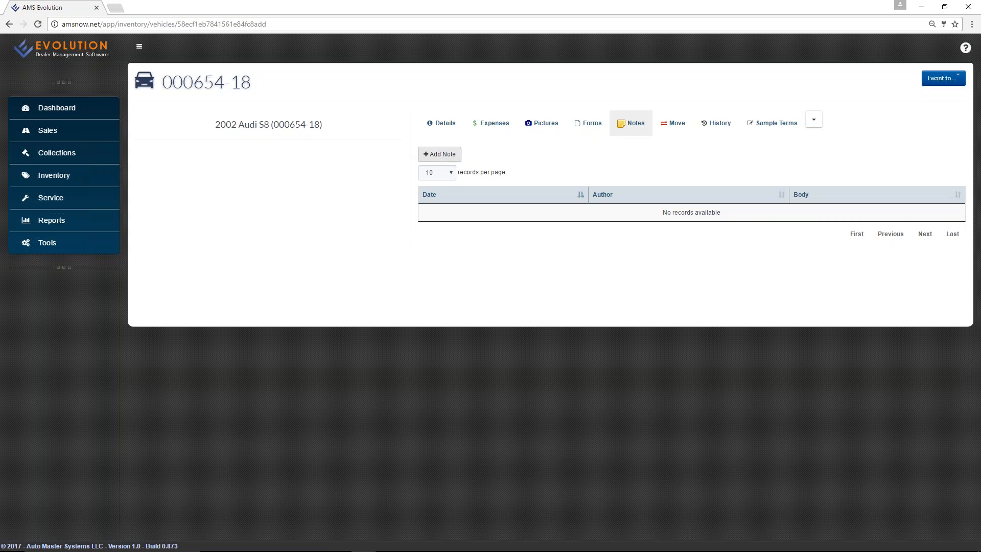
pyautogui.click(439, 154)
pyautogui.click(580, 184)
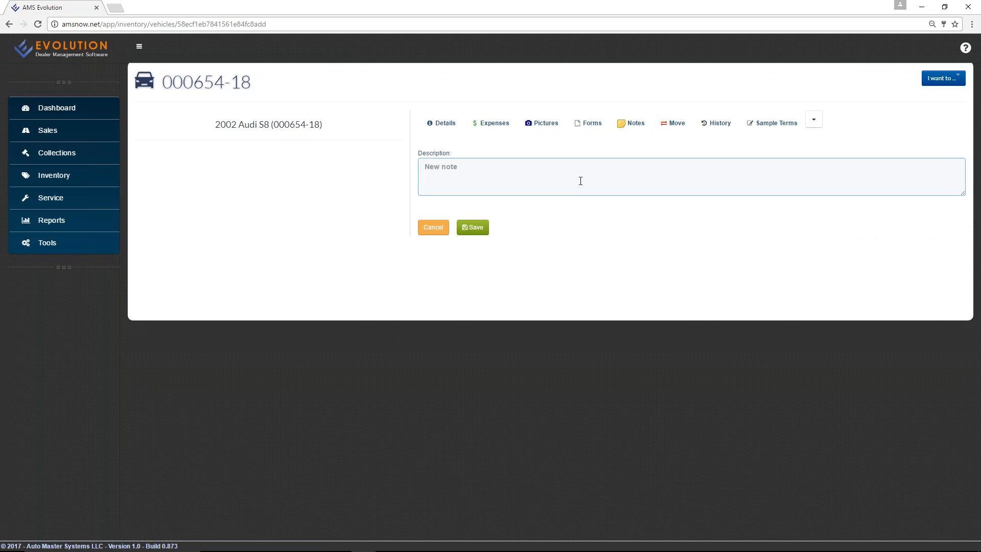
pyautogui.write('one wo')
pyautogui.press('BackSpace')
pyautogui.press('BackSpace')
pyautogui.write('owner, pulls right, check information')
pyautogui.click(472, 227)
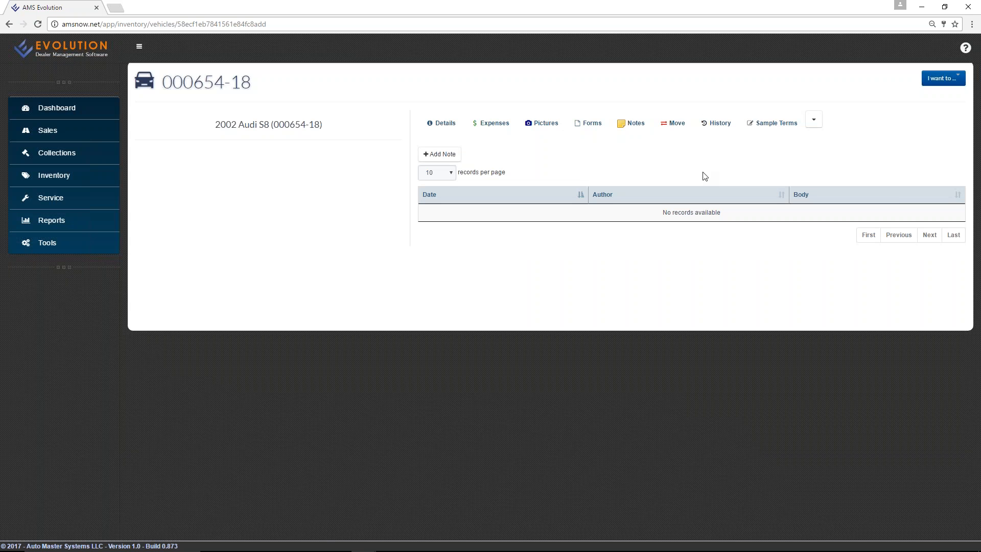
pyautogui.click(676, 128)
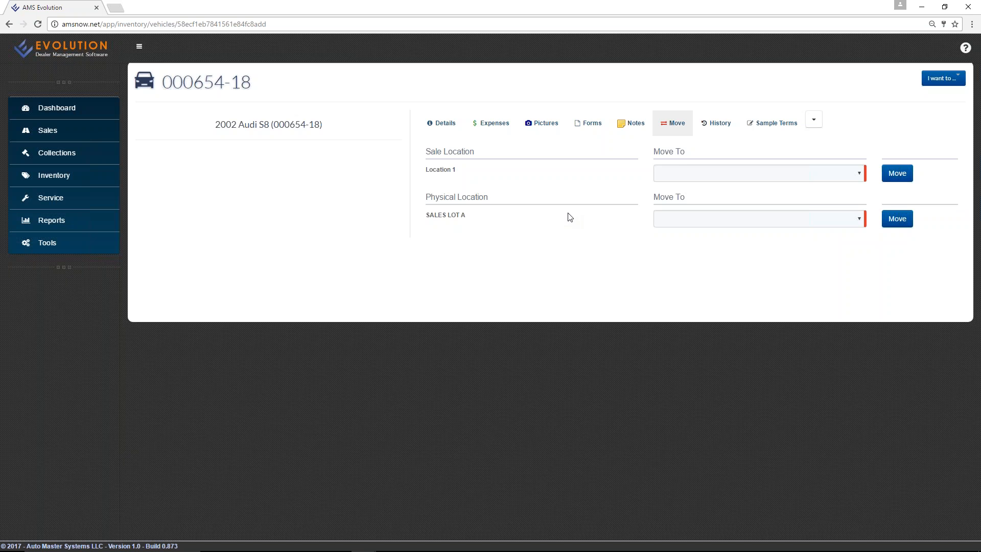
pyautogui.click(724, 174)
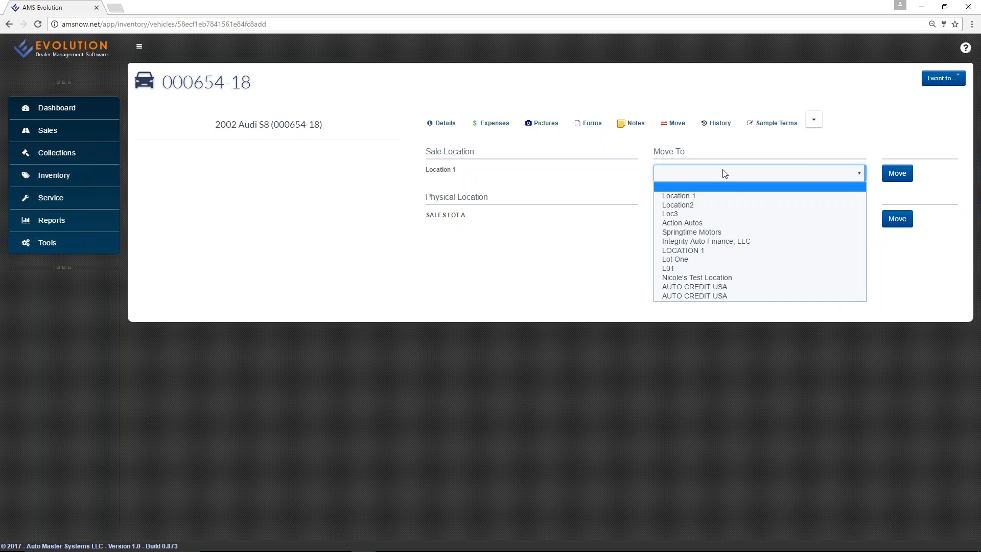
pyautogui.click(723, 170)
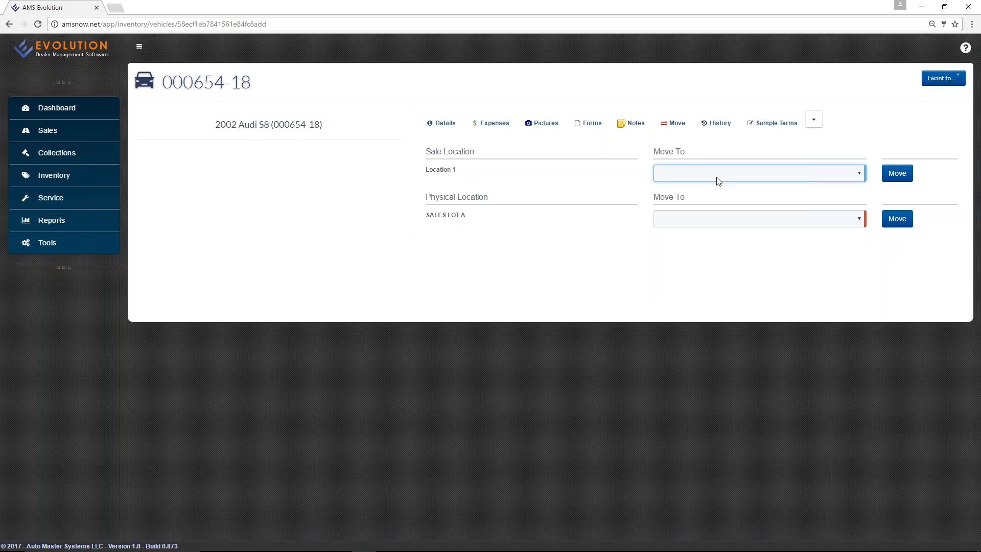
pyautogui.click(712, 219)
pyautogui.click(595, 243)
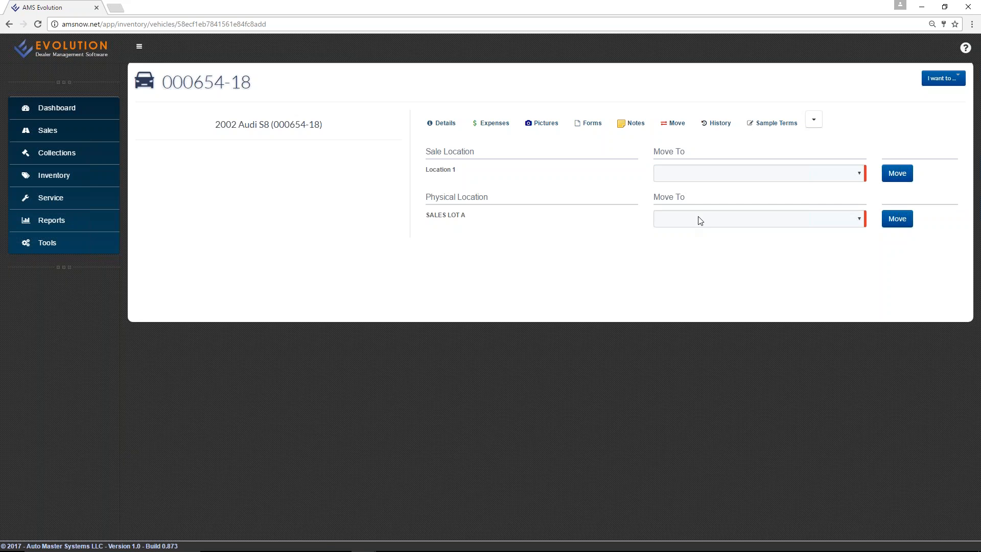
# View the 2002 Audi S8's History, then its Sample Terms.
pyautogui.click(721, 127)
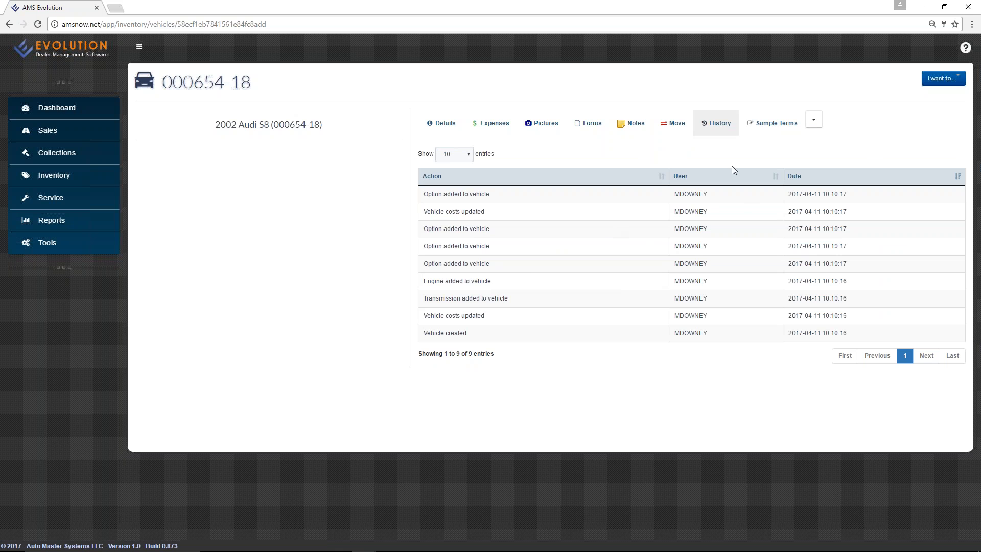
pyautogui.click(762, 130)
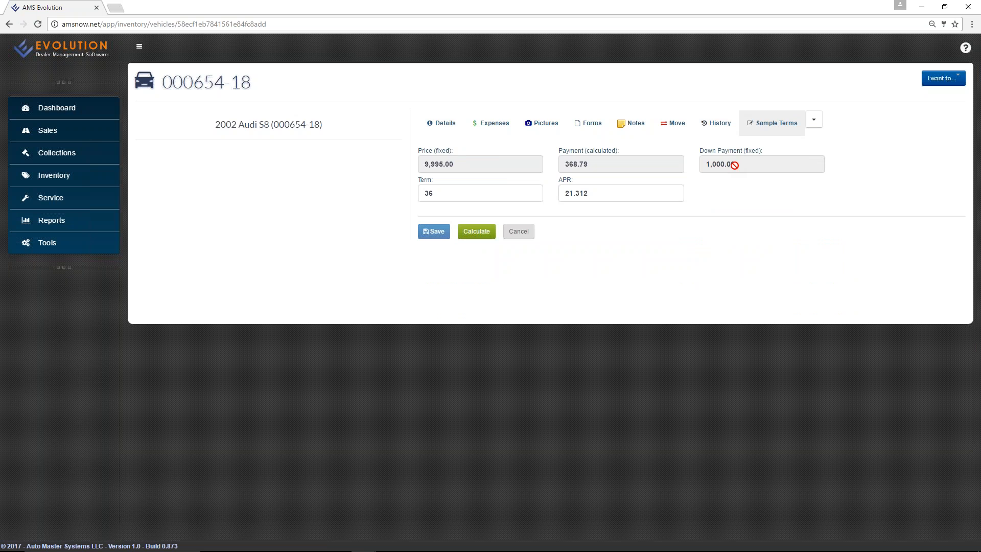
# Recalculate the sample payment with a 42-month term and 20 APR, then return to Details.
pyautogui.click(485, 197)
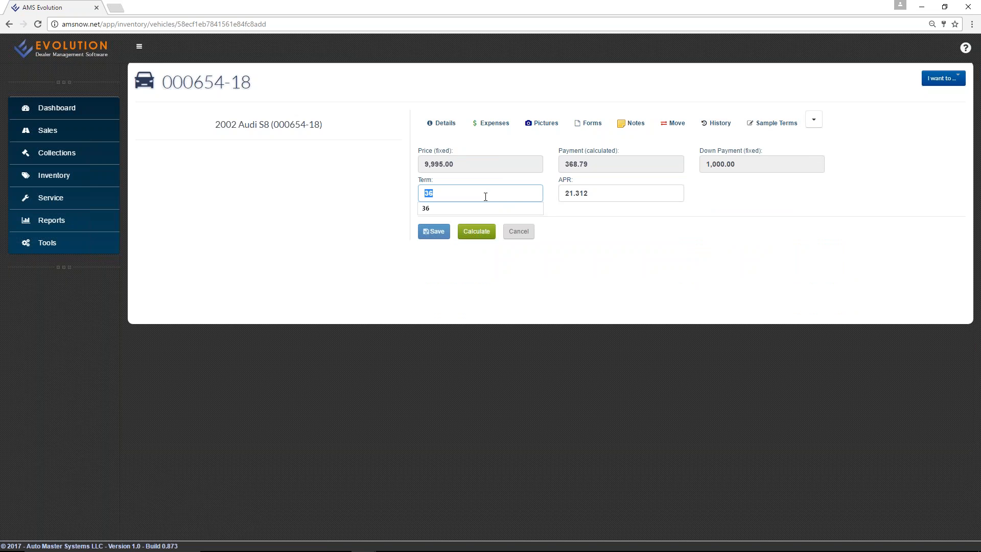
pyautogui.write('42')
pyautogui.click(601, 196)
pyautogui.write('20')
pyautogui.click(476, 234)
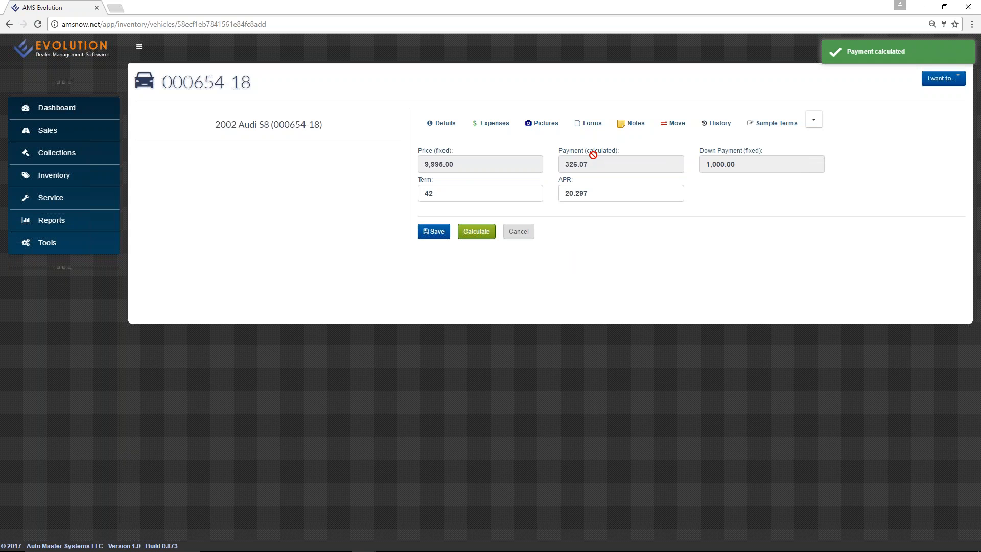
pyautogui.click(443, 127)
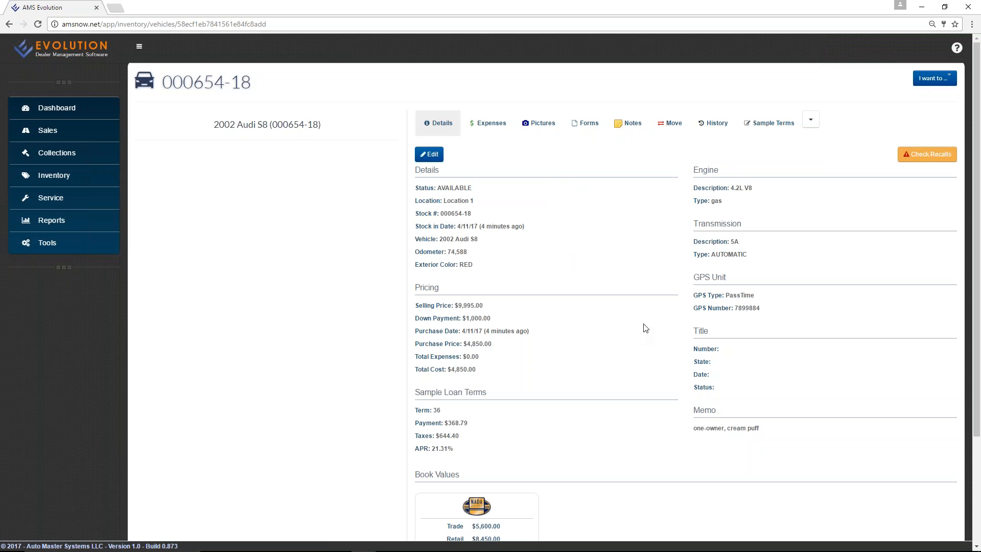
# Scroll through the vehicle's edit form, then go back twice to the Inventory Center.
pyautogui.click(430, 154)
pyautogui.scroll(-6, 330, 316)
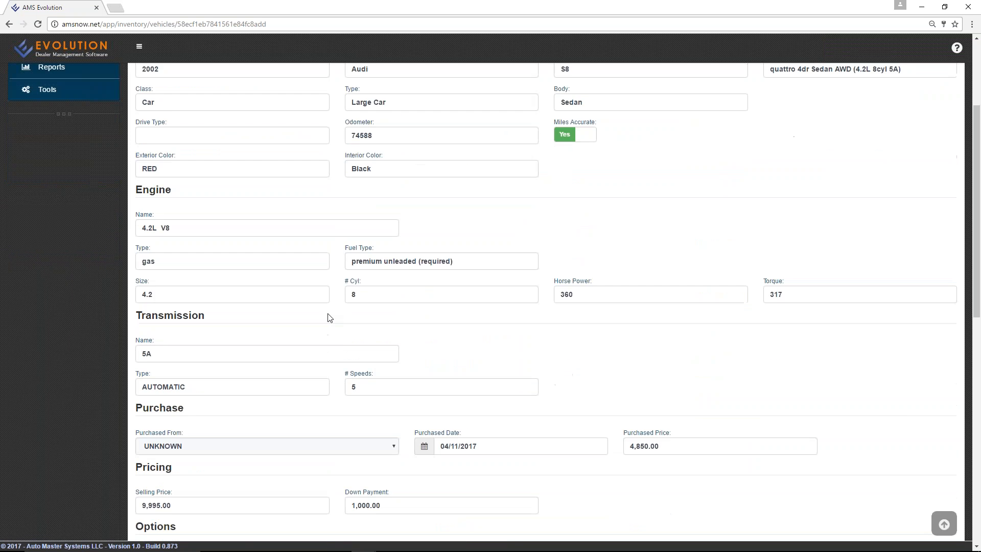
pyautogui.scroll(-2, 330, 317)
pyautogui.scroll(10, 328, 317)
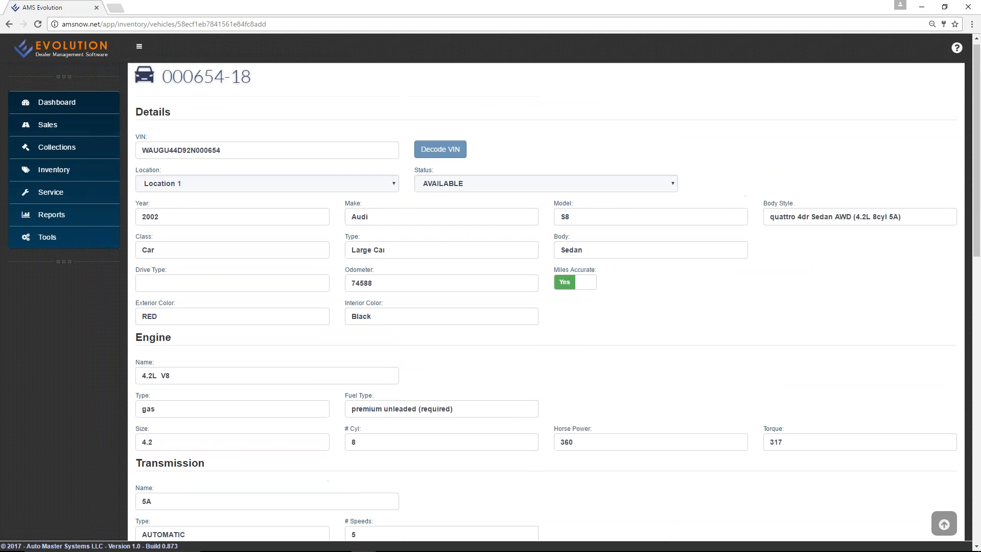
pyautogui.click(9, 24)
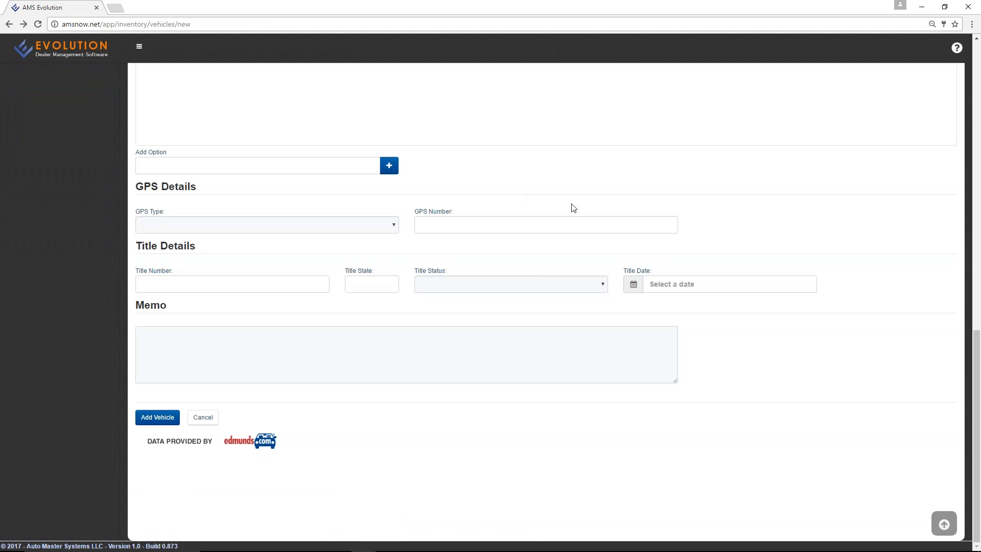
pyautogui.click(9, 24)
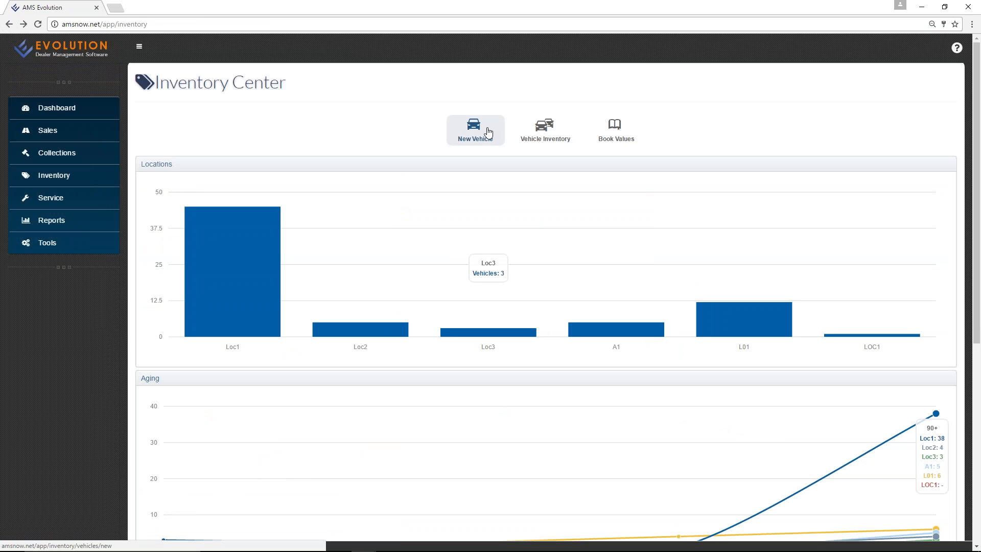
pyautogui.click(541, 127)
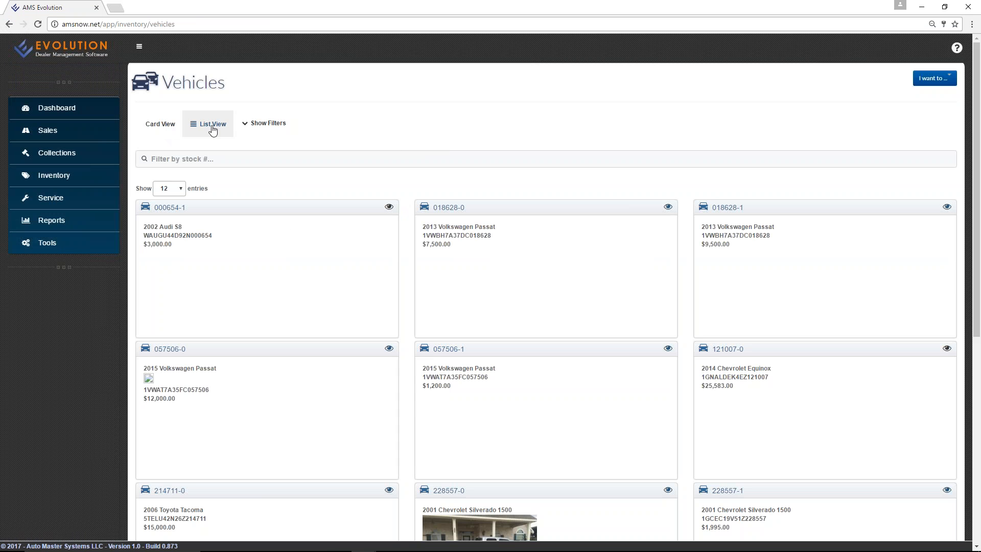
pyautogui.scroll(-6, 385, 237)
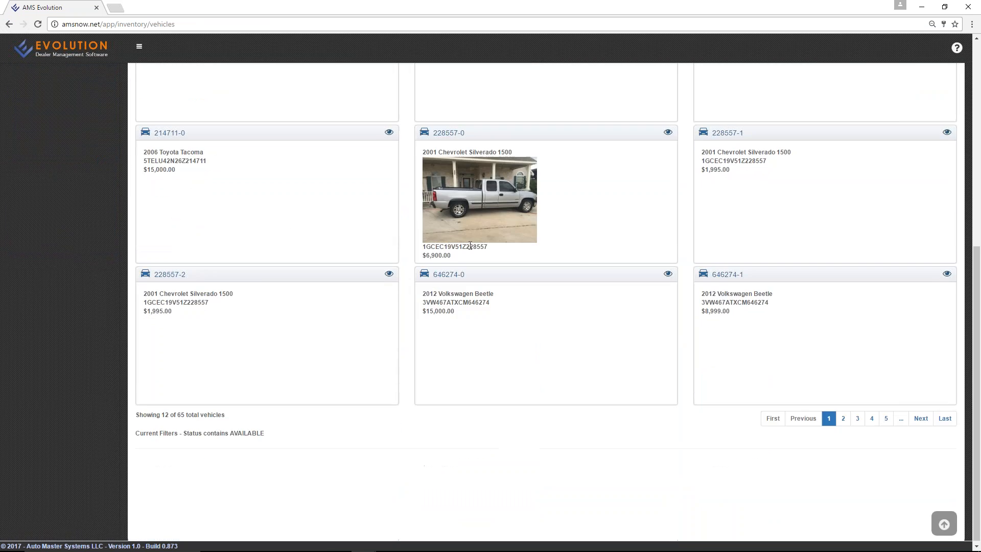
pyautogui.scroll(6, 436, 246)
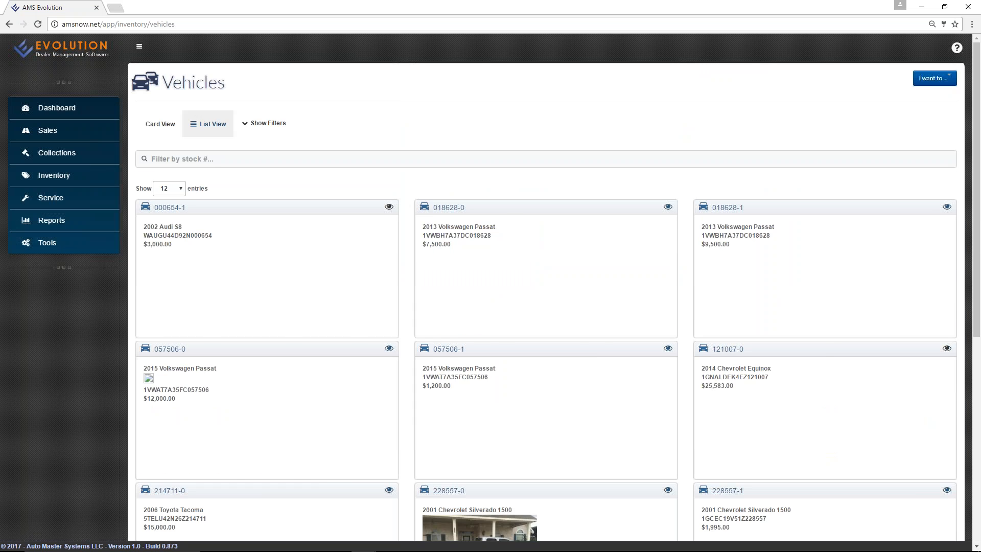
pyautogui.click(208, 124)
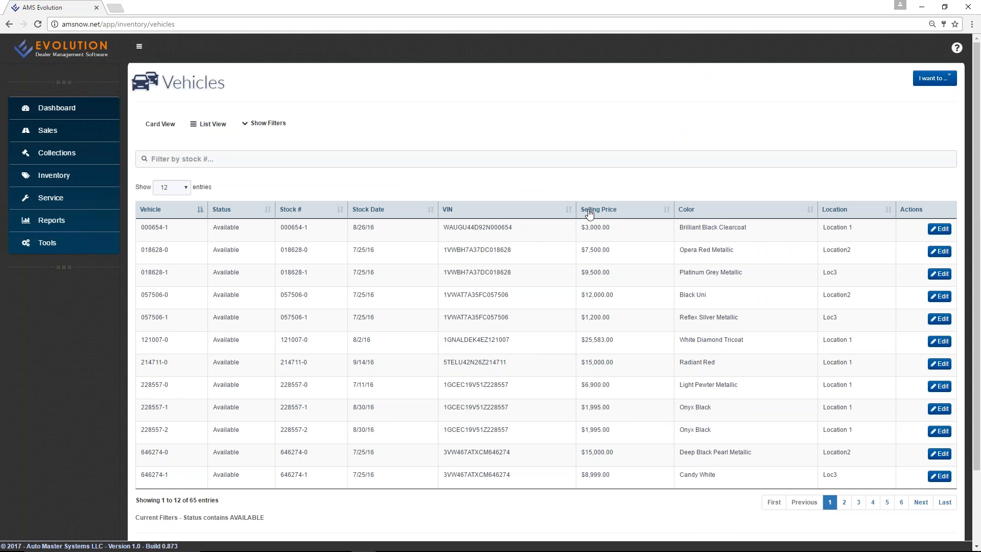
pyautogui.click(186, 215)
pyautogui.click(185, 215)
pyautogui.click(269, 124)
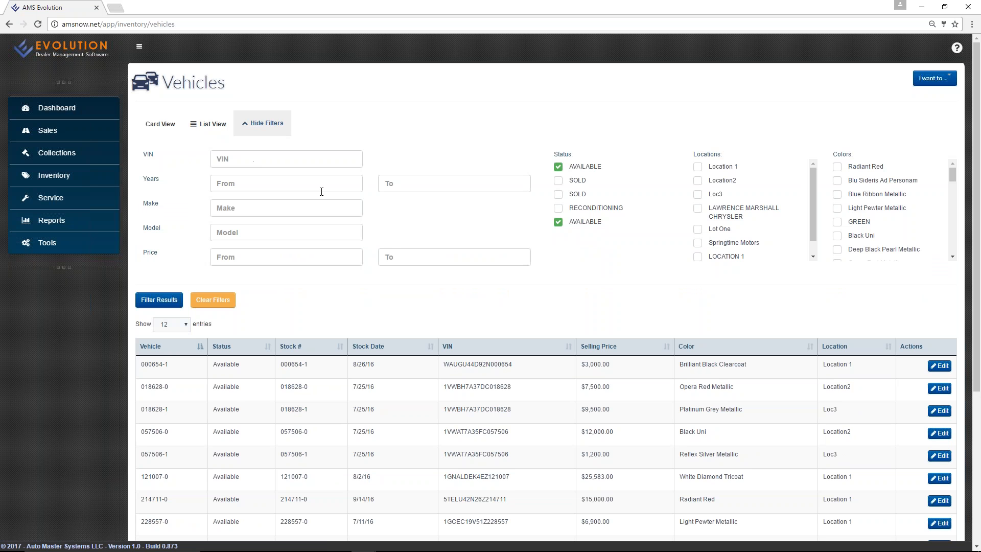
pyautogui.scroll(-1, 592, 139)
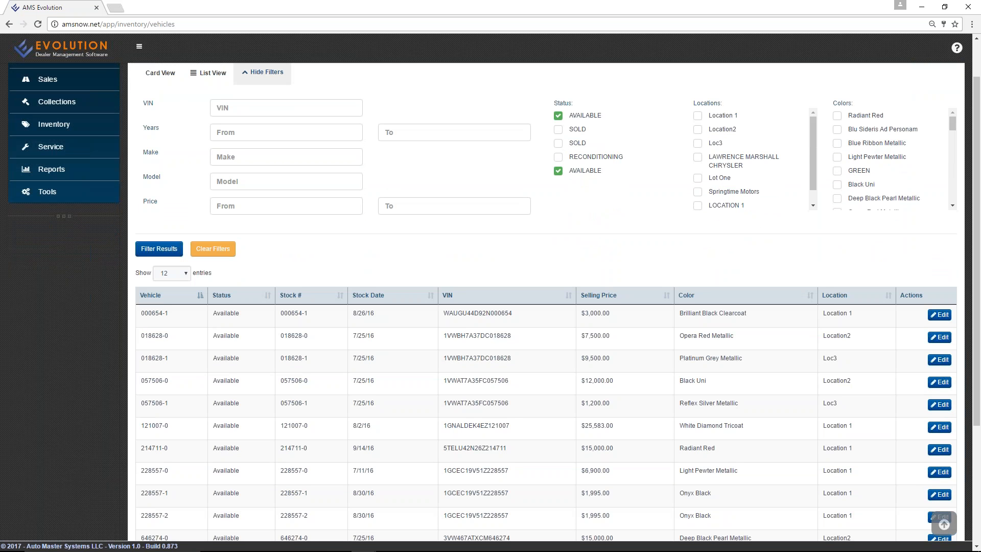
pyautogui.scroll(1, 682, 240)
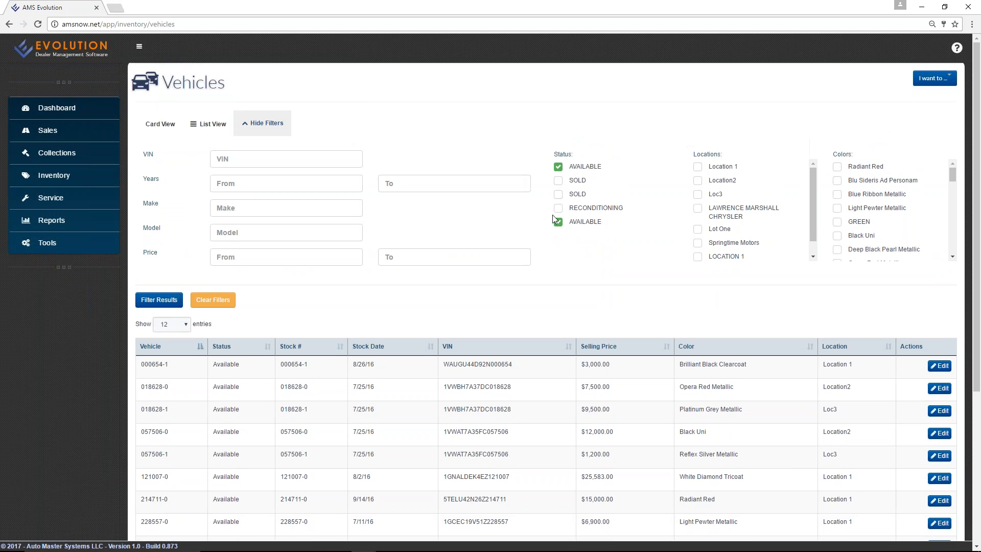
pyautogui.scroll(-7, 885, 253)
pyautogui.scroll(7, 874, 232)
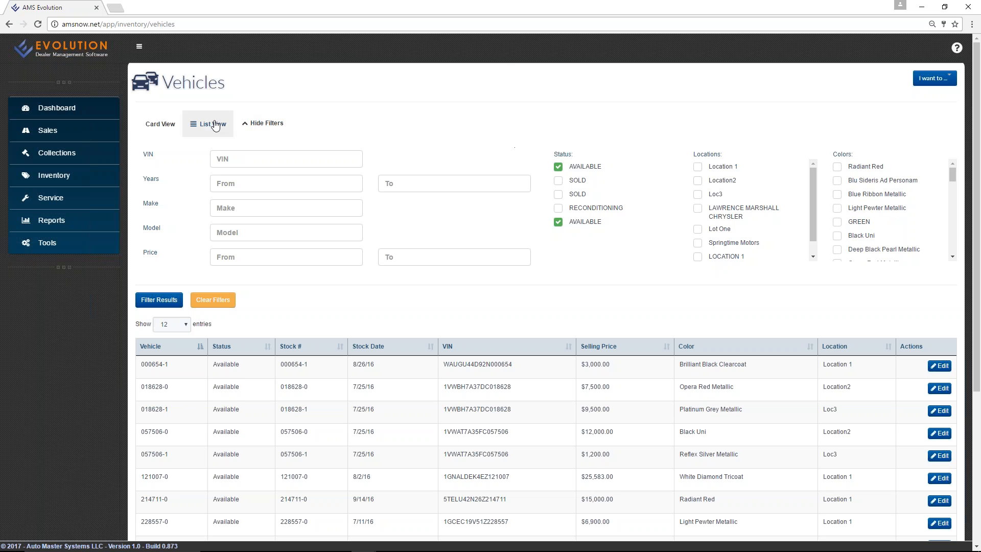
pyautogui.click(248, 124)
pyautogui.click(49, 176)
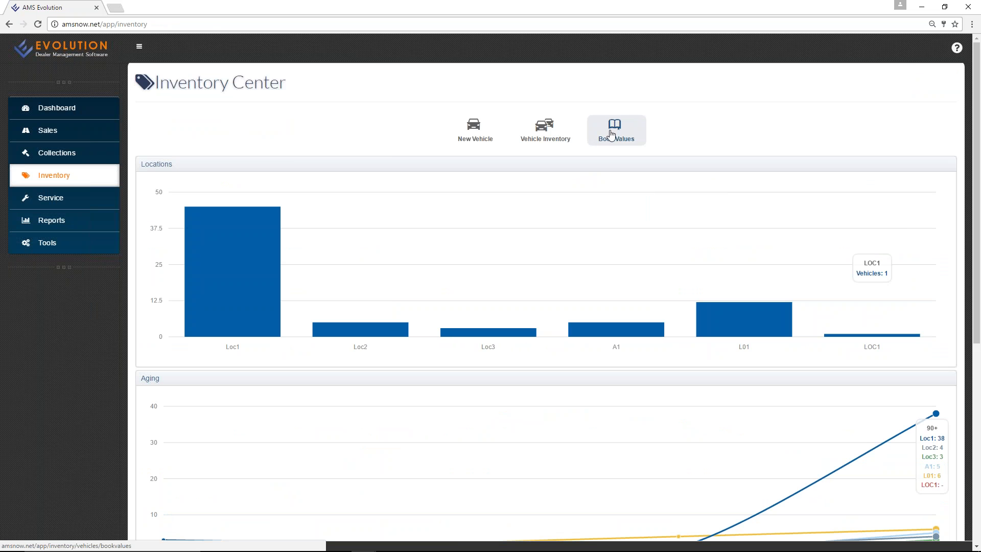
pyautogui.click(611, 134)
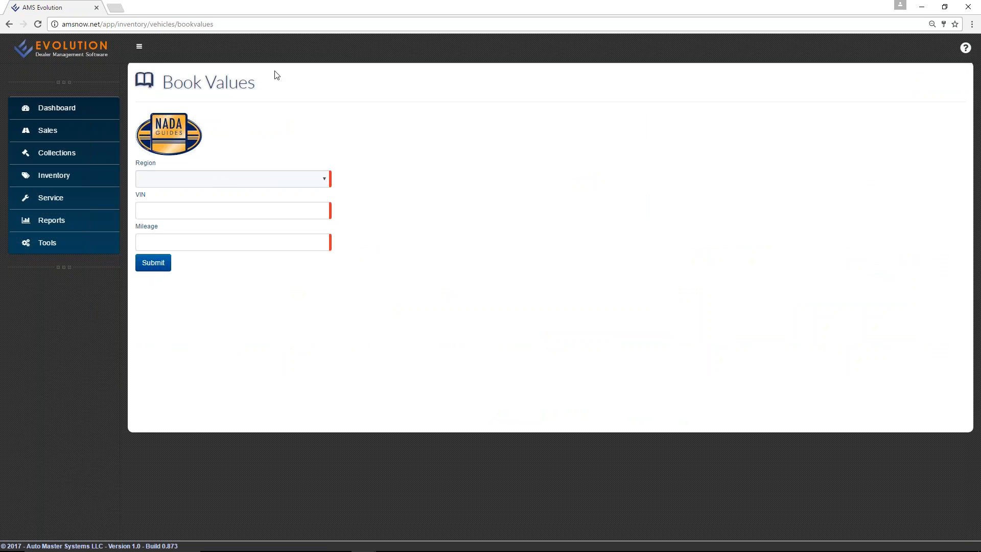
pyautogui.doubleClick(295, 9)
pyautogui.moveTo(649, 11); pyautogui.dragTo(359, 41)
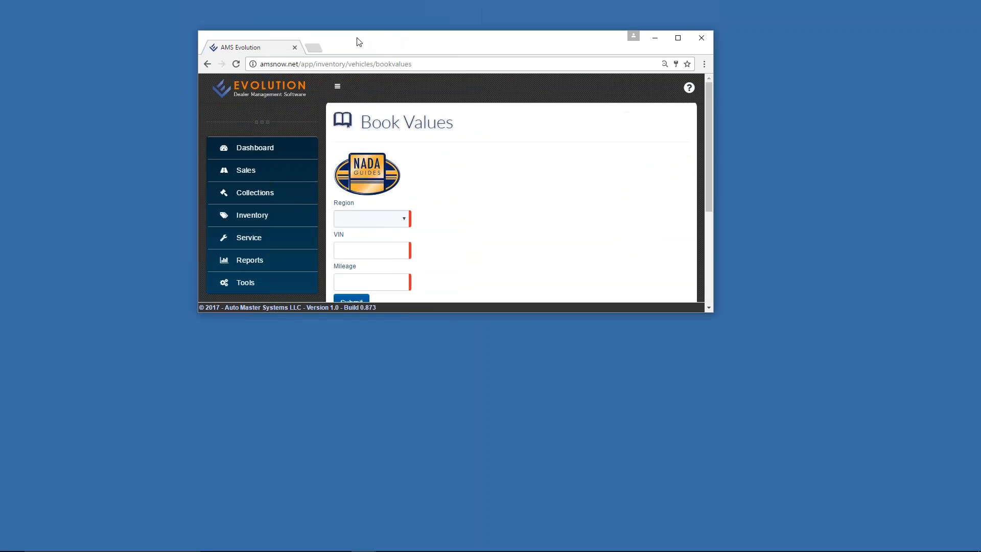
pyautogui.moveTo(690, 179); pyautogui.dragTo(358, 179)
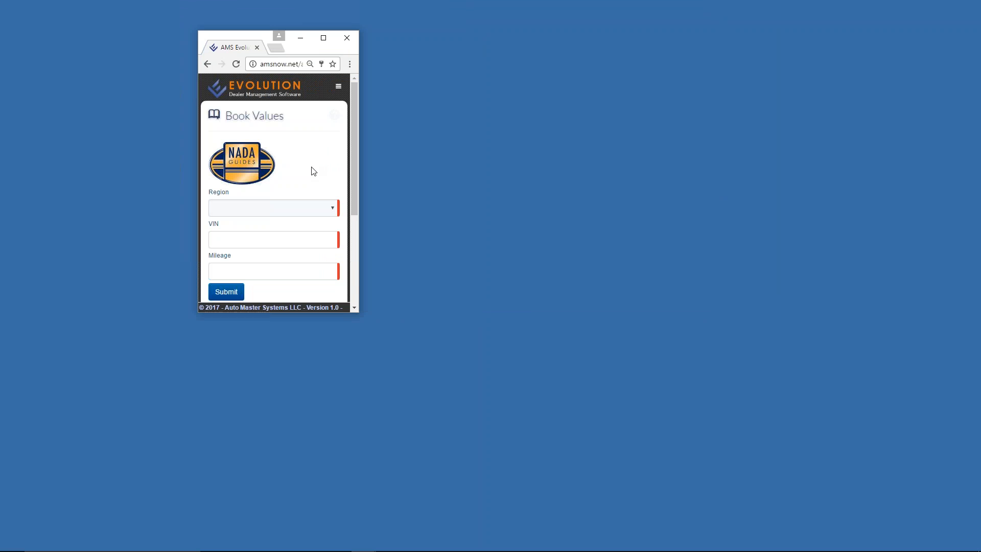
pyautogui.click(278, 210)
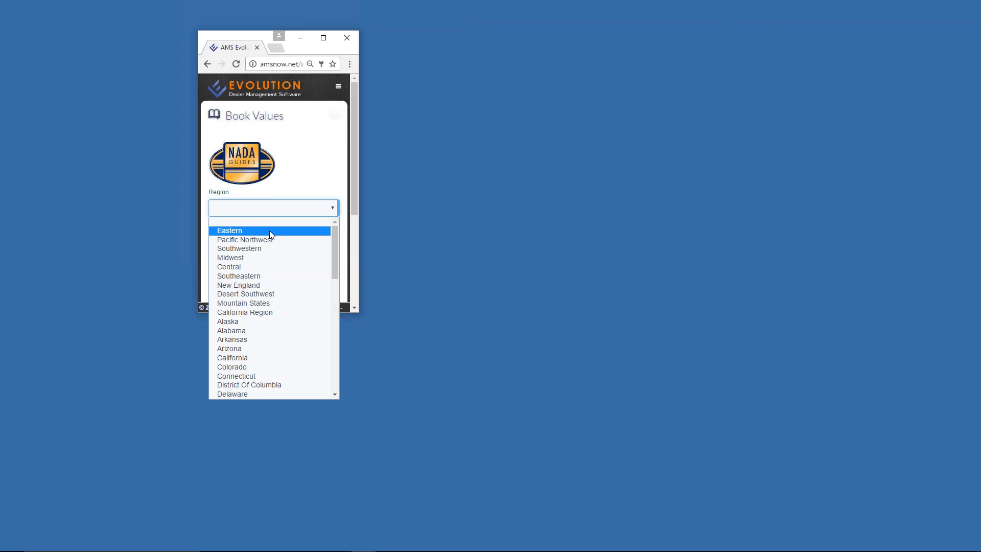
pyautogui.click(268, 231)
pyautogui.rightClick(271, 238)
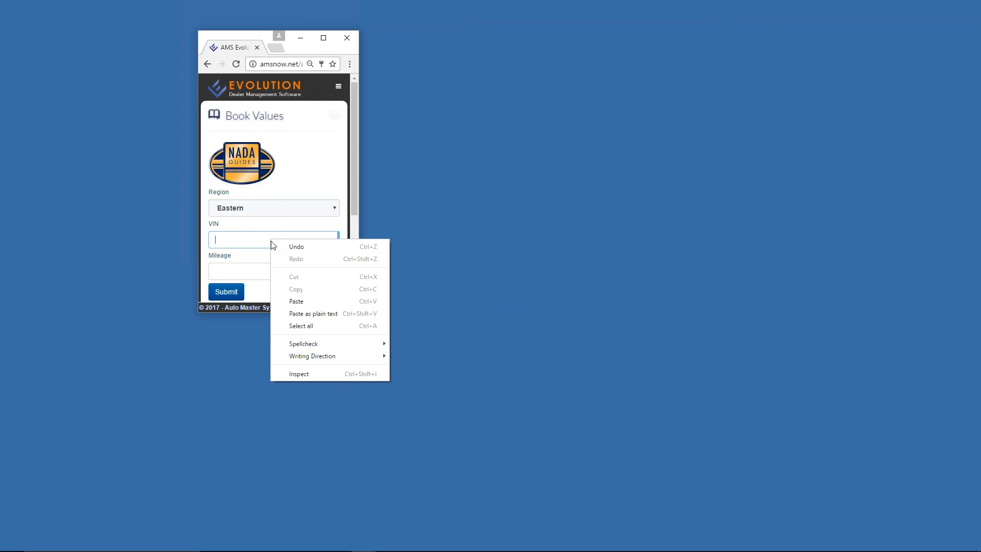
pyautogui.click(297, 302)
pyautogui.click(277, 272)
pyautogui.write('7')
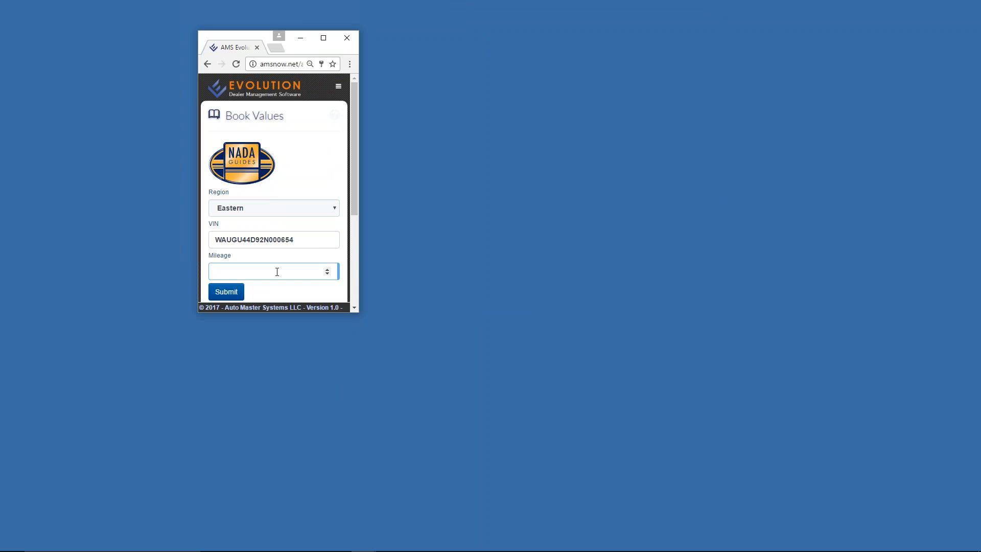
pyautogui.write('5488')
pyautogui.click(223, 291)
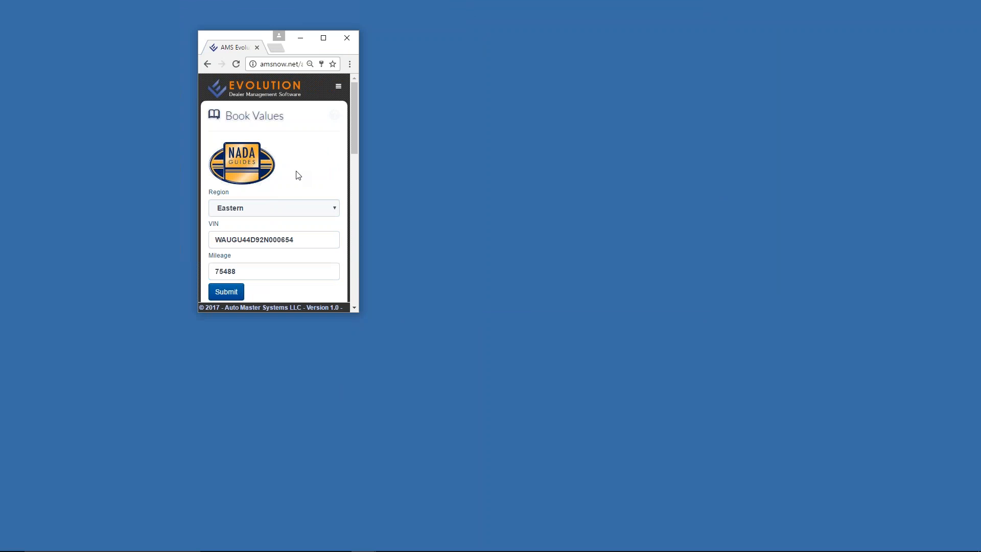
pyautogui.scroll(-3, 298, 175)
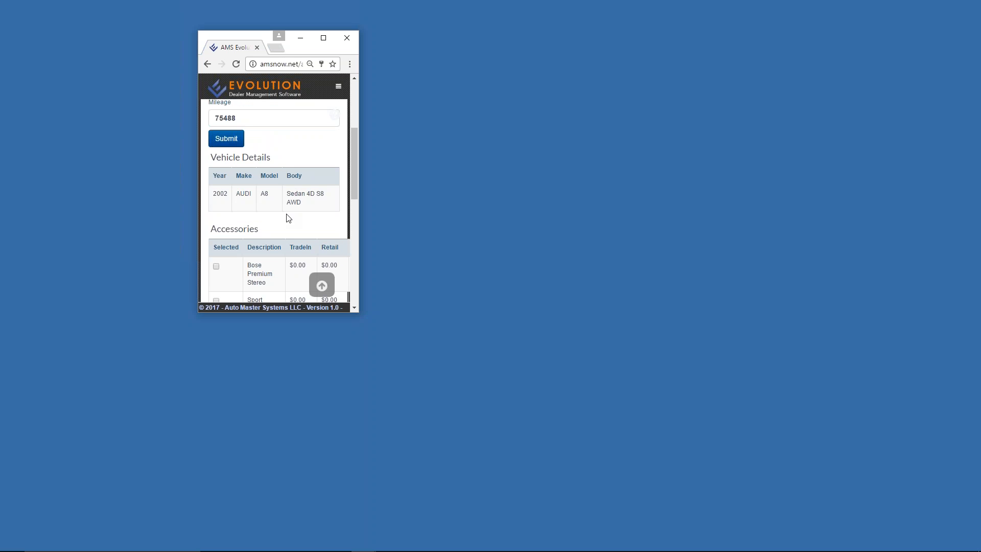
pyautogui.scroll(-3, 273, 176)
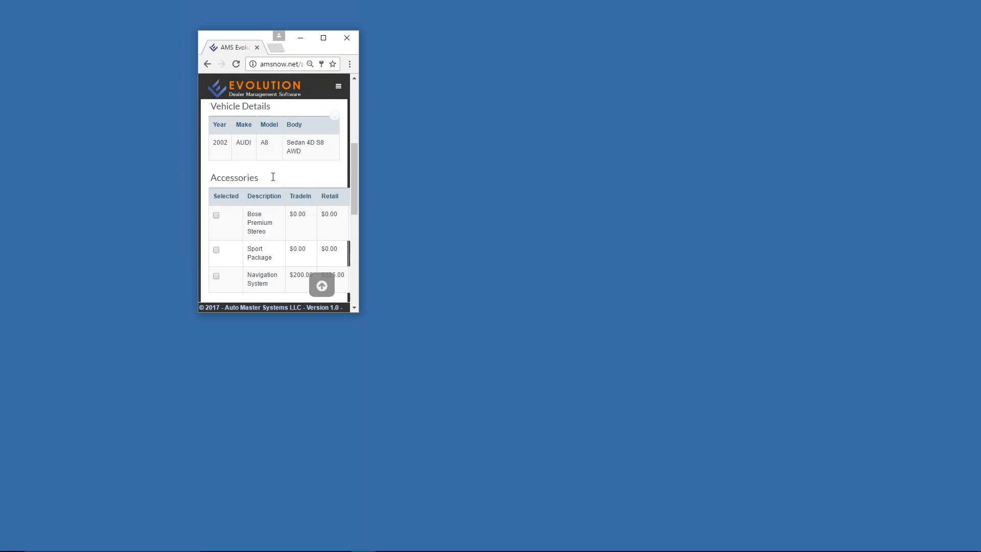
pyautogui.scroll(1, 270, 181)
pyautogui.click(216, 222)
pyautogui.scroll(-3, 298, 215)
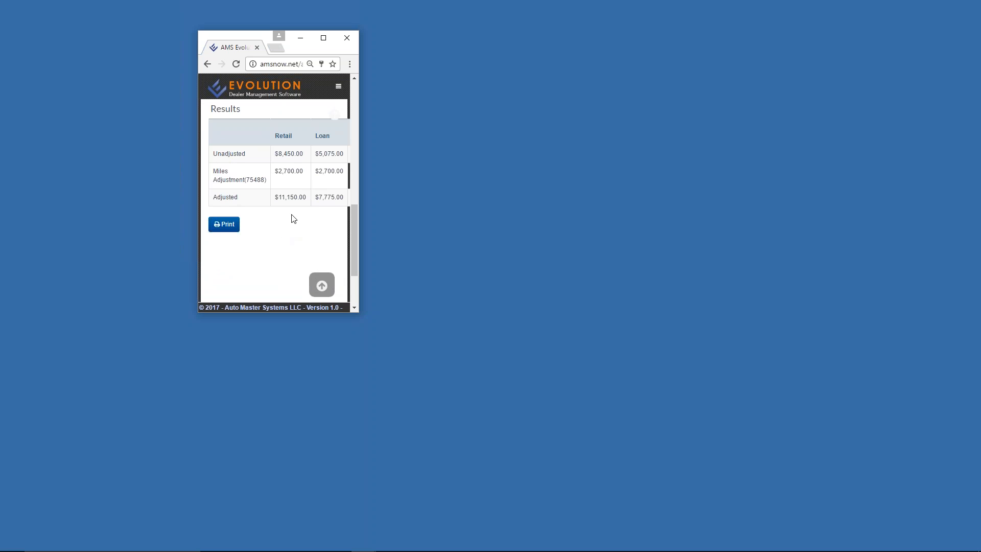
pyautogui.click(323, 38)
pyautogui.scroll(1, 332, 181)
pyautogui.click(69, 179)
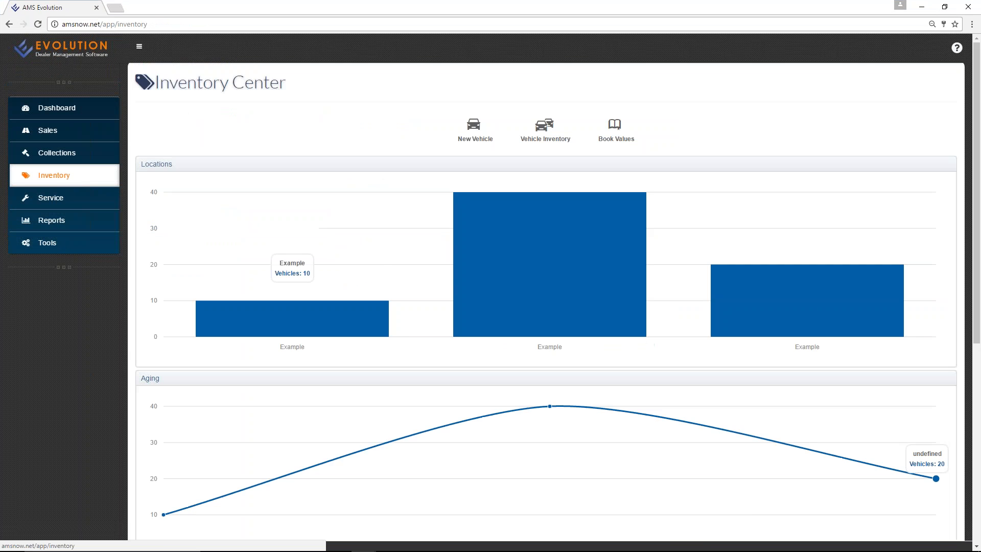
# Scroll the Inventory Center charts, then switch to the Sales Center.
pyautogui.scroll(-5, 719, 143)
pyautogui.scroll(5, 719, 148)
pyautogui.click(38, 134)
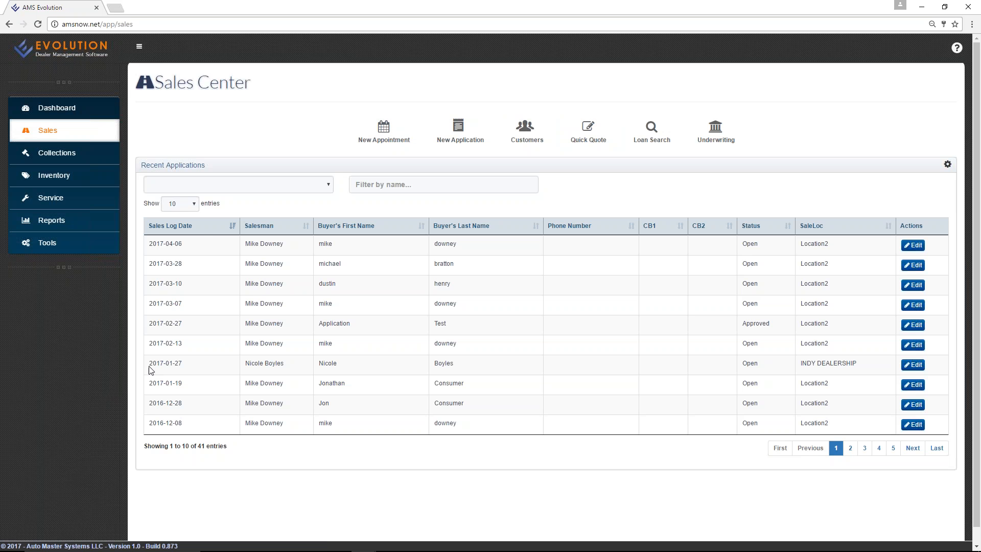
# Filter applications by Approved, then Open, clear the filter, and start a new application.
pyautogui.click(274, 185)
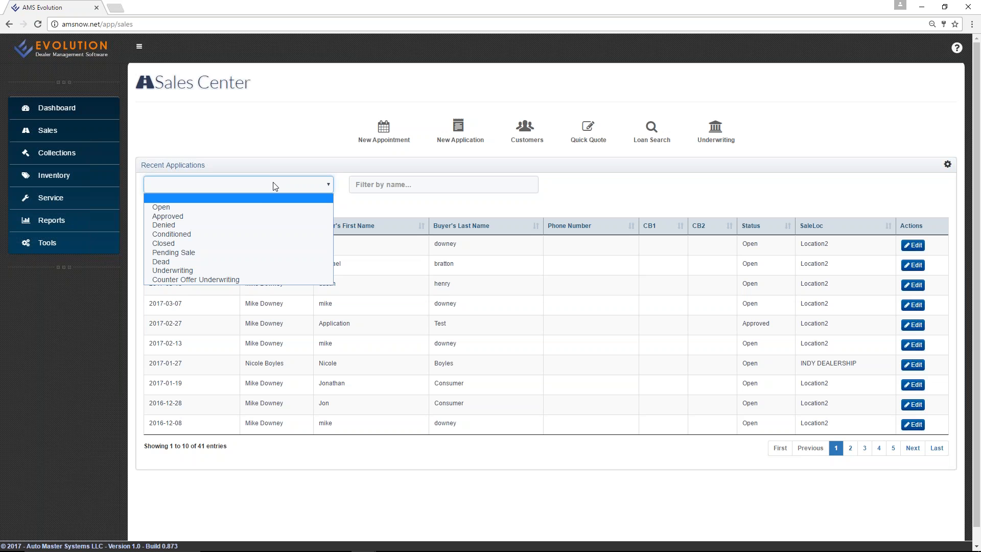
pyautogui.click(203, 217)
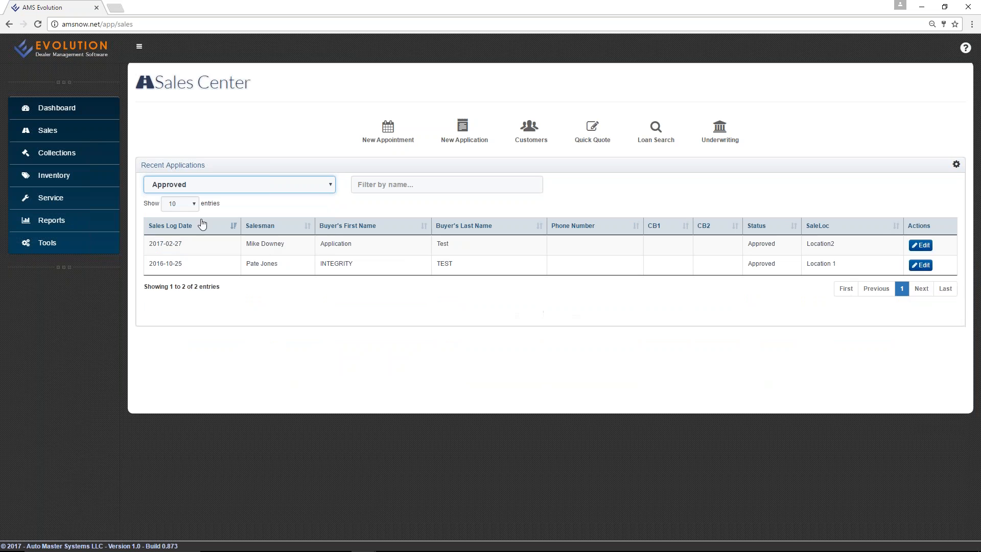
pyautogui.click(299, 189)
pyautogui.click(272, 204)
pyautogui.click(305, 198)
pyautogui.click(272, 198)
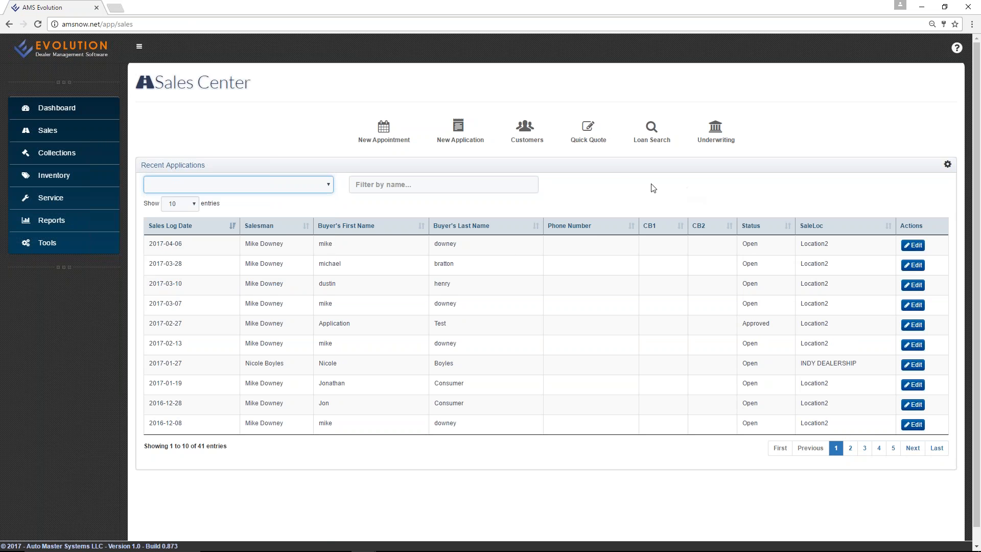
pyautogui.click(457, 130)
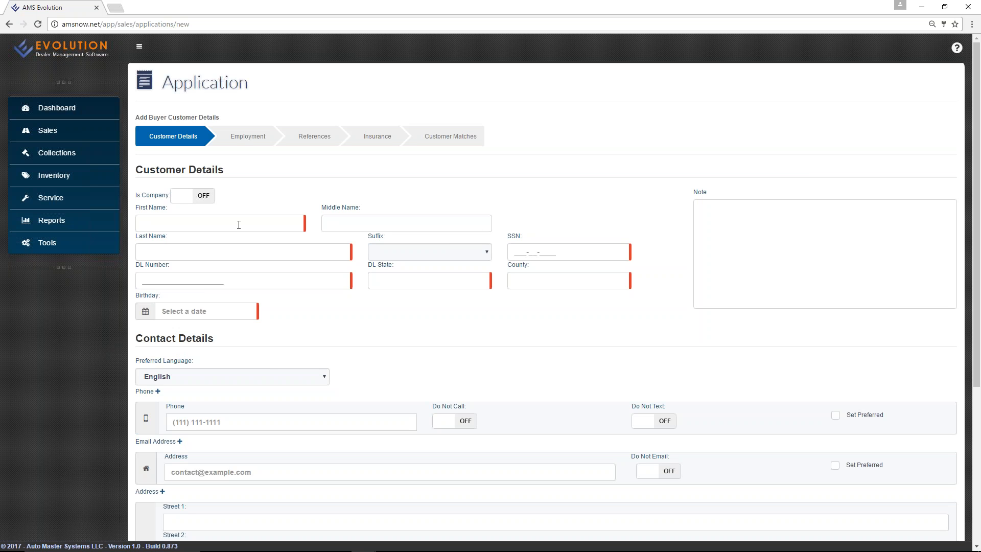
# Enter the buyer's first and last name, leaving middle name and suffix blank.
pyautogui.click(212, 222)
pyautogui.write('Evo')
pyautogui.press('Tab')
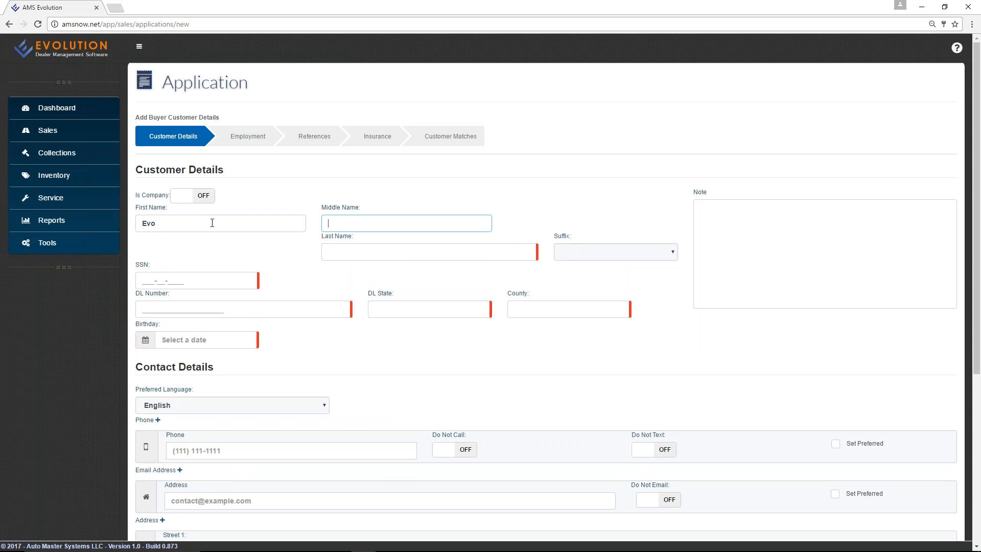
pyautogui.press('Tab')
pyautogui.write('Application')
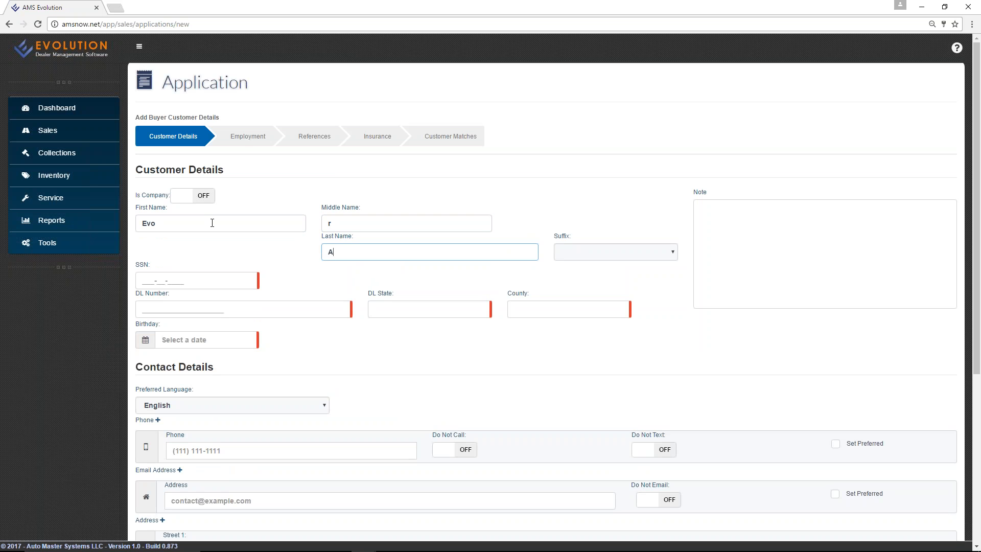
pyautogui.press('Tab')
pyautogui.press('Tab')
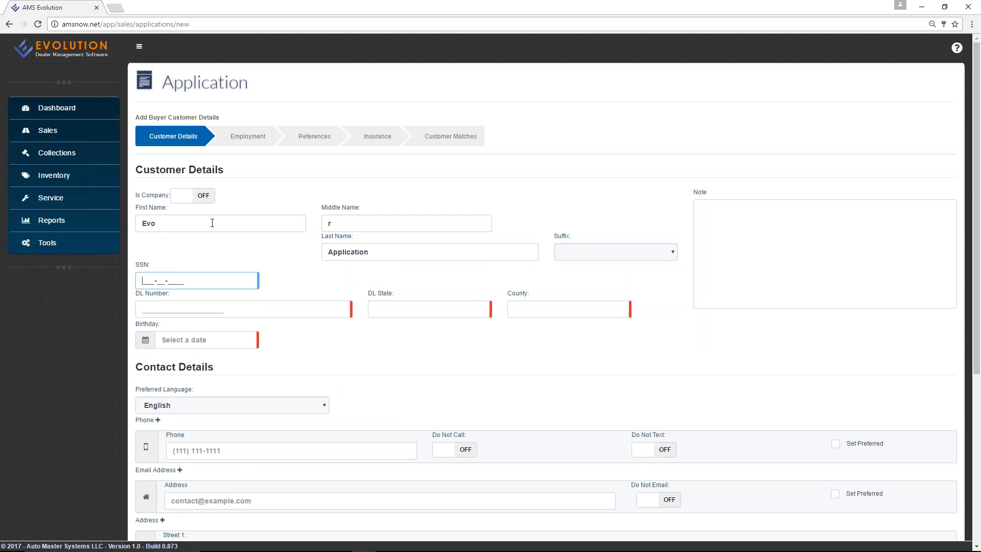
pyautogui.click(617, 256)
pyautogui.click(618, 255)
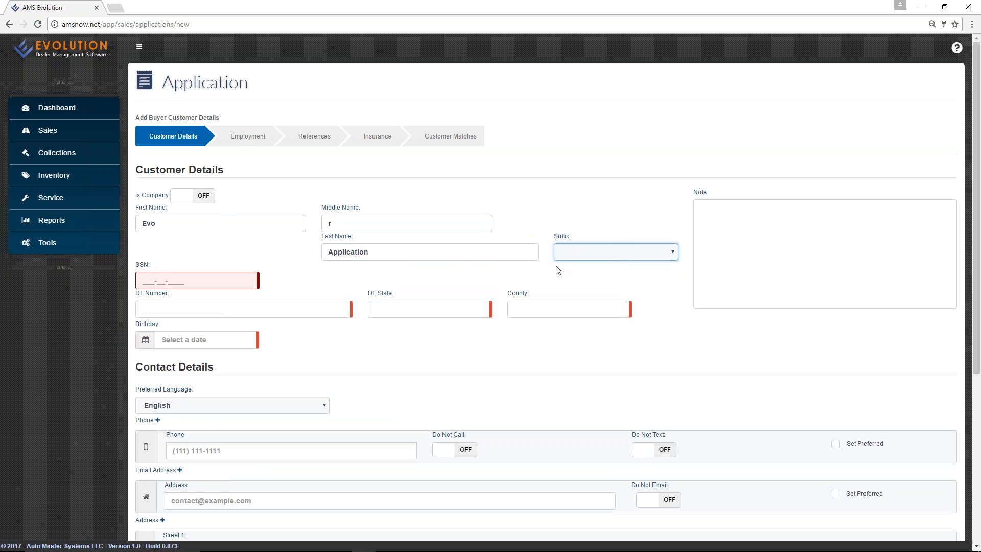
# Enter the buyer's SSN and licence number, with licence state Texas and county Harris.
pyautogui.click(209, 281)
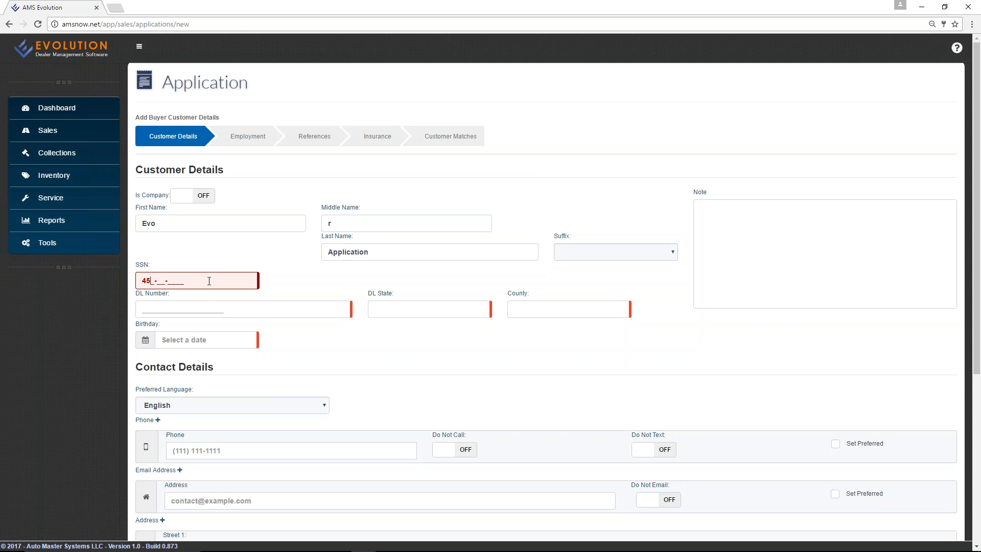
pyautogui.press('Tab')
pyautogui.write('564asdf')
pyautogui.press('Tab')
pyautogui.write('te')
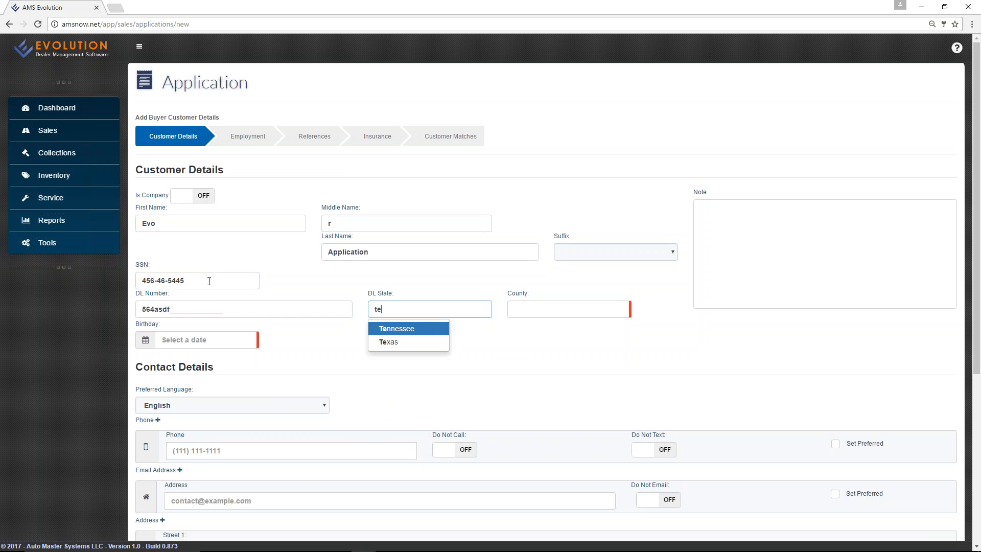
pyautogui.click(396, 343)
pyautogui.click(523, 308)
pyautogui.write('harris')
pyautogui.press('Tab')
# Set the buyer's birthday to 02/06/2002.
pyautogui.scroll(-1, 526, 308)
pyautogui.scroll(-2, 219, 210)
pyautogui.click(220, 206)
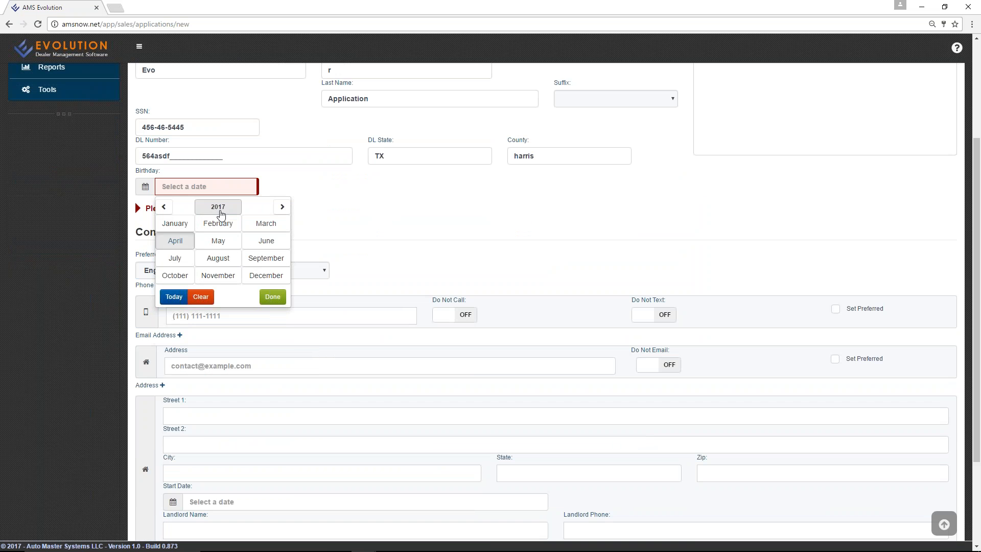
pyautogui.click(224, 206)
pyautogui.click(200, 223)
pyautogui.click(217, 223)
pyautogui.click(219, 250)
pyautogui.scroll(-2, 334, 202)
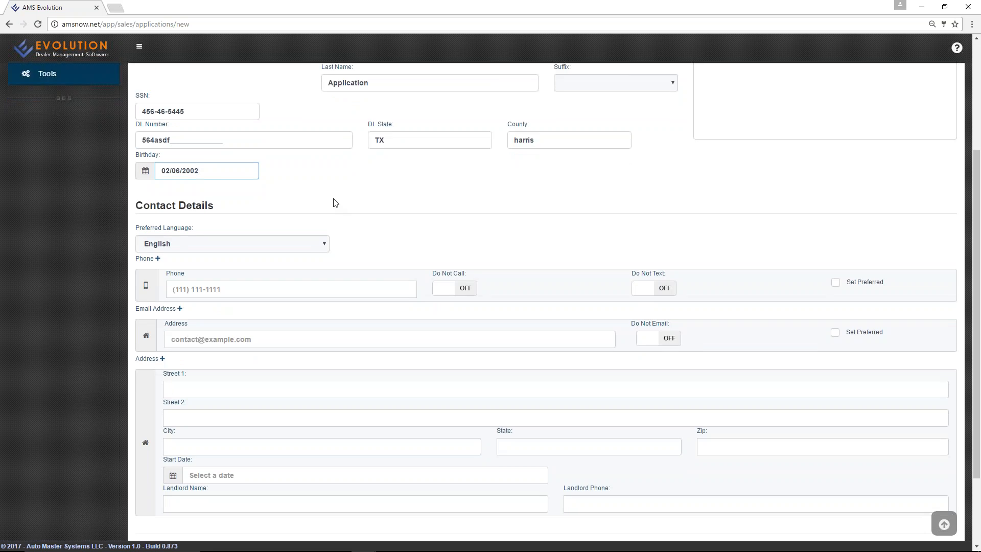
# Keep English as preferred language and enter the buyer's mobile and home phone numbers.
pyautogui.click(307, 164)
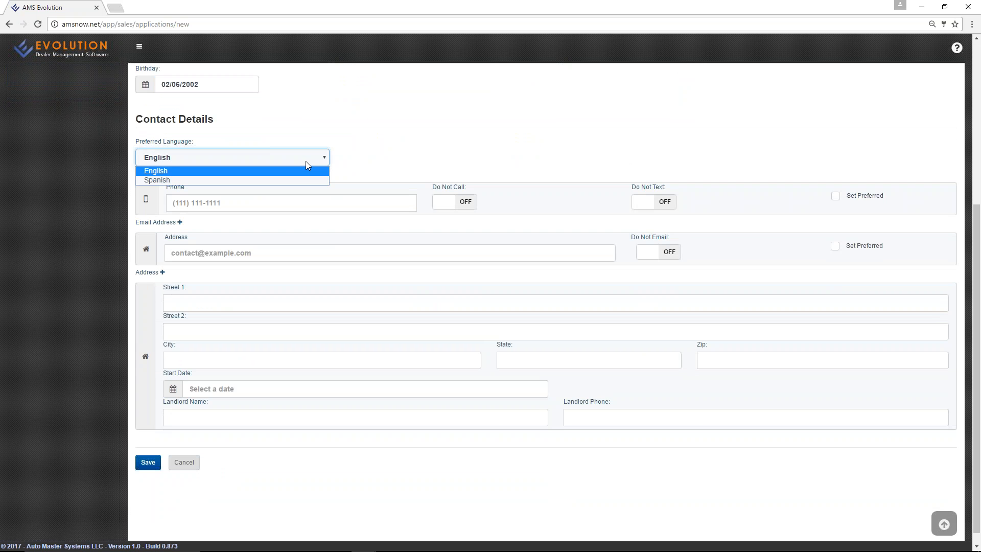
pyautogui.click(363, 160)
pyautogui.click(337, 201)
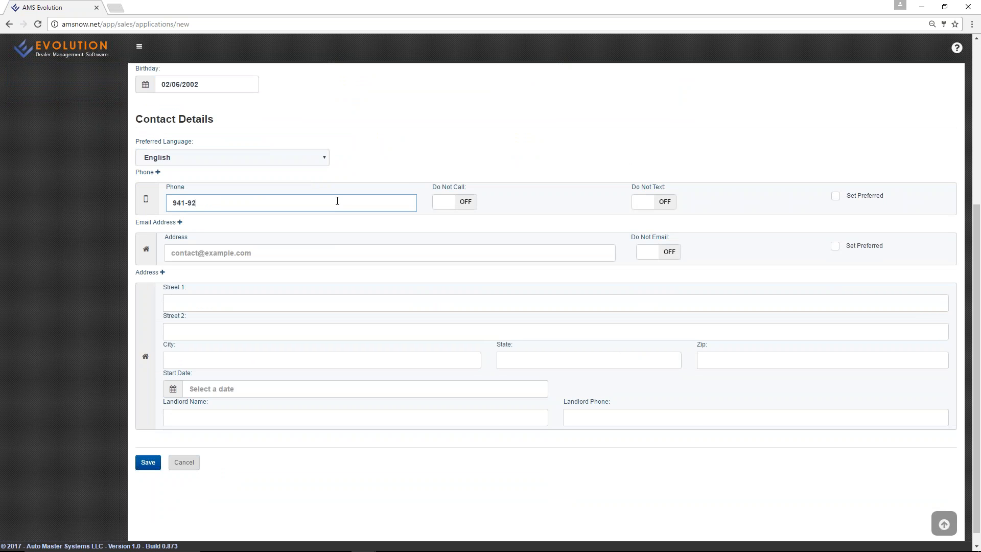
pyautogui.click(157, 172)
pyautogui.click(187, 238)
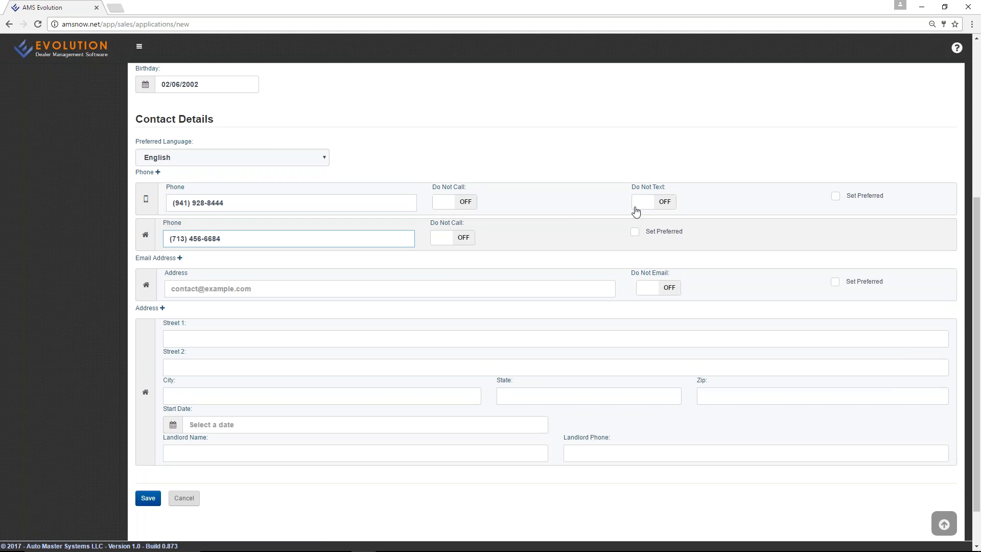
# Enter the buyer's e-mail and pick the suggested Houston street address.
pyautogui.click(247, 289)
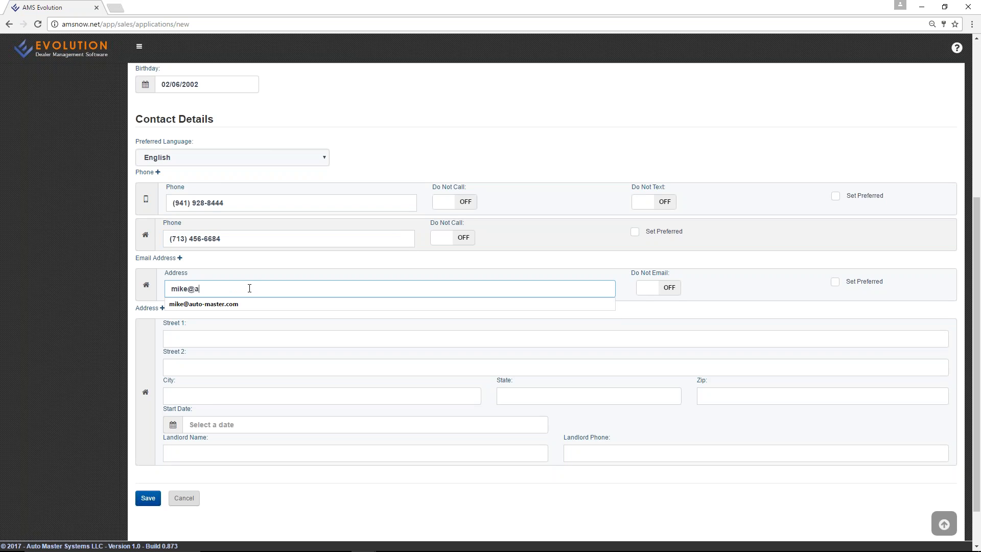
pyautogui.press('Tab')
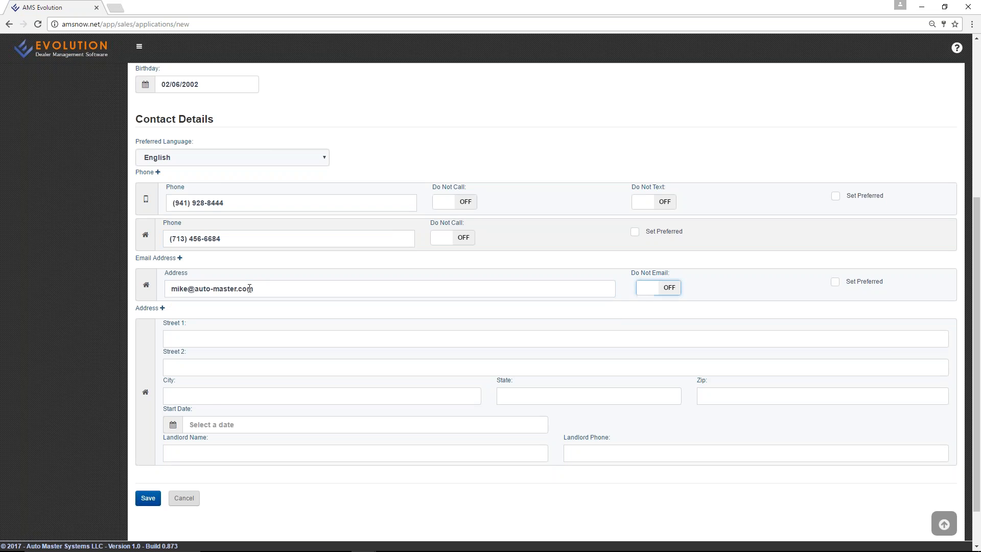
pyautogui.scroll(-2, 656, 296)
pyautogui.click(374, 291)
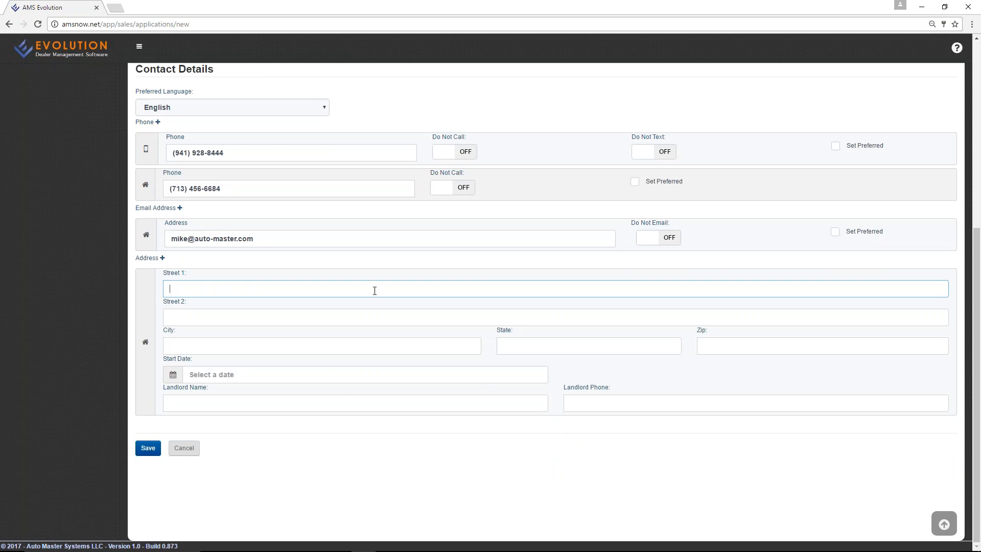
pyautogui.write('11615')
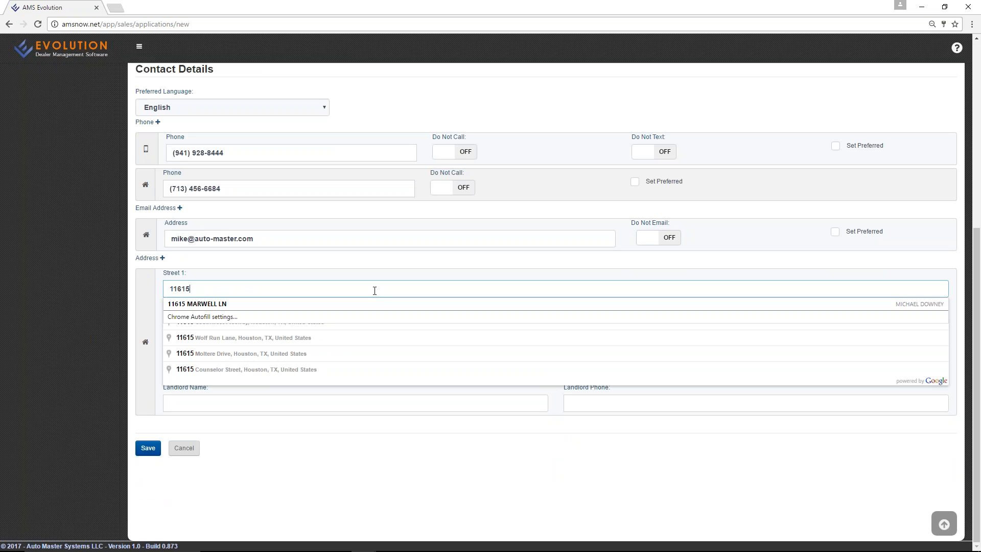
pyautogui.press('BackSpace')
pyautogui.press('BackSpace')
pyautogui.press('BackSpace')
pyautogui.press('BackSpace')
pyautogui.press('BackSpace')
pyautogui.write('9819')
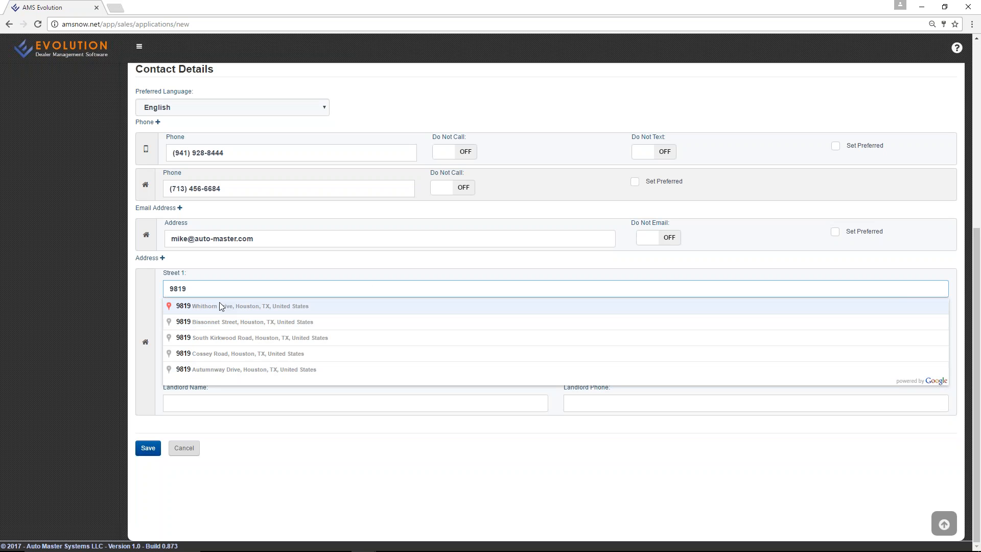
pyautogui.click(296, 308)
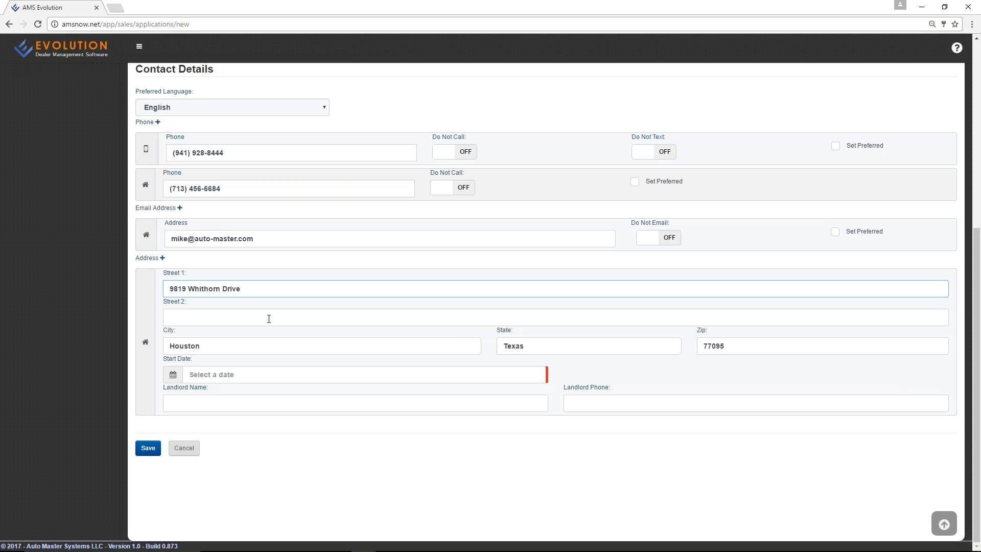
# Set the address start date to 01/01/2017 and save the customer details.
pyautogui.click(251, 377)
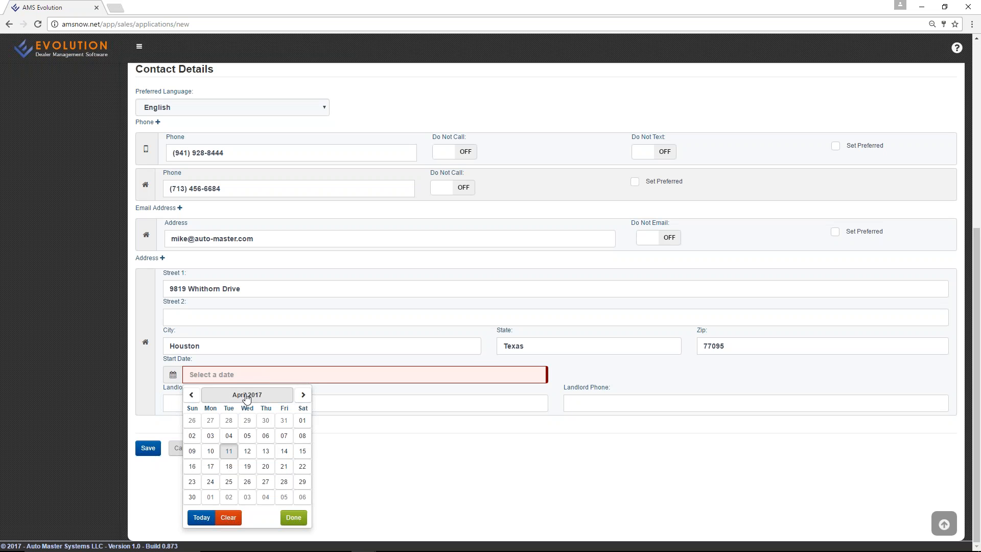
pyautogui.click(192, 394)
pyautogui.click(191, 394)
pyautogui.click(191, 395)
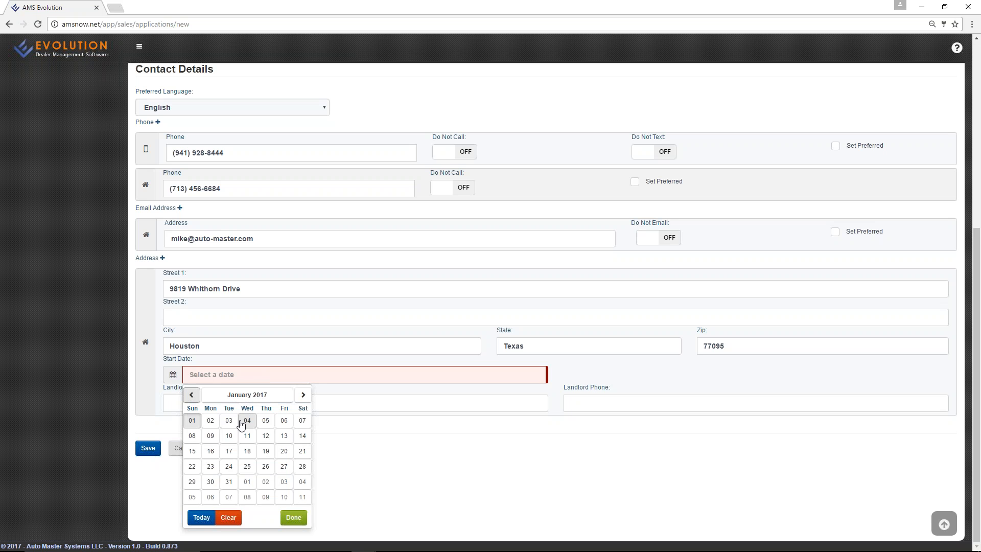
pyautogui.click(192, 420)
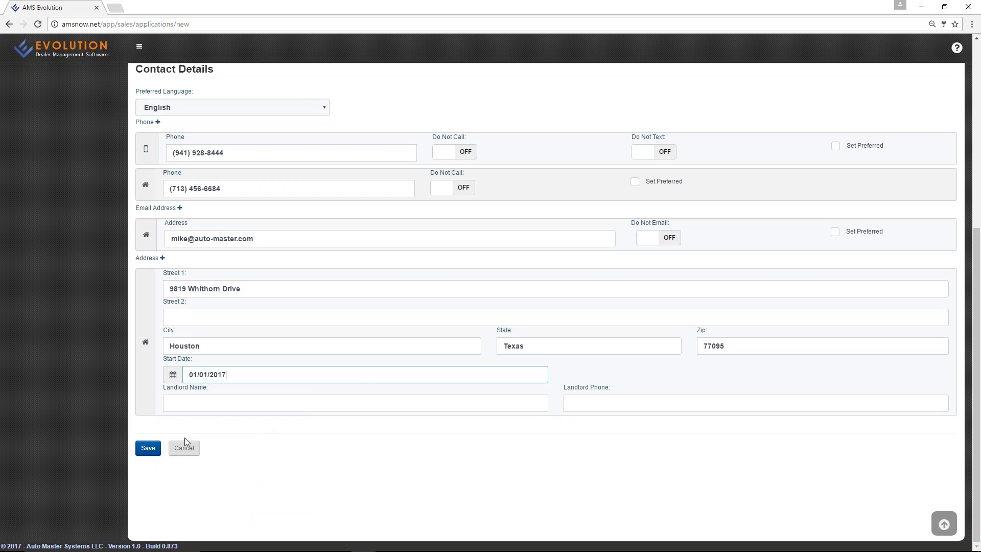
pyautogui.click(148, 449)
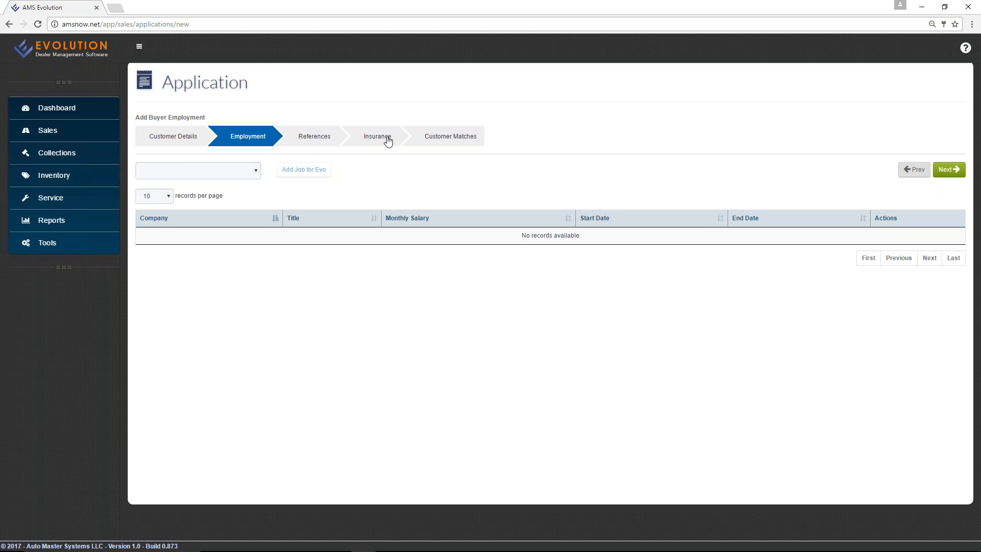
# Skip past the employment type, references and insurance steps without making any changes.
pyautogui.click(252, 171)
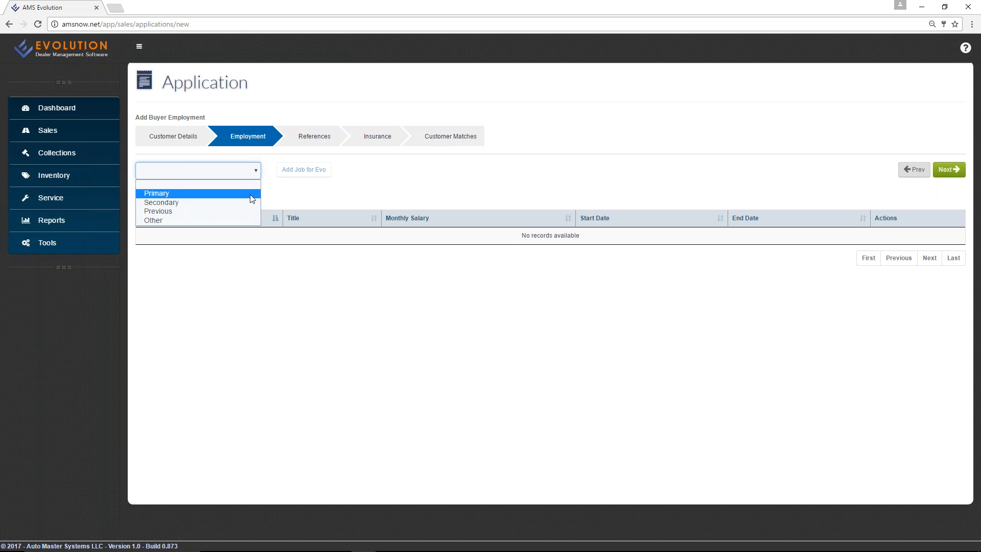
pyautogui.click(330, 193)
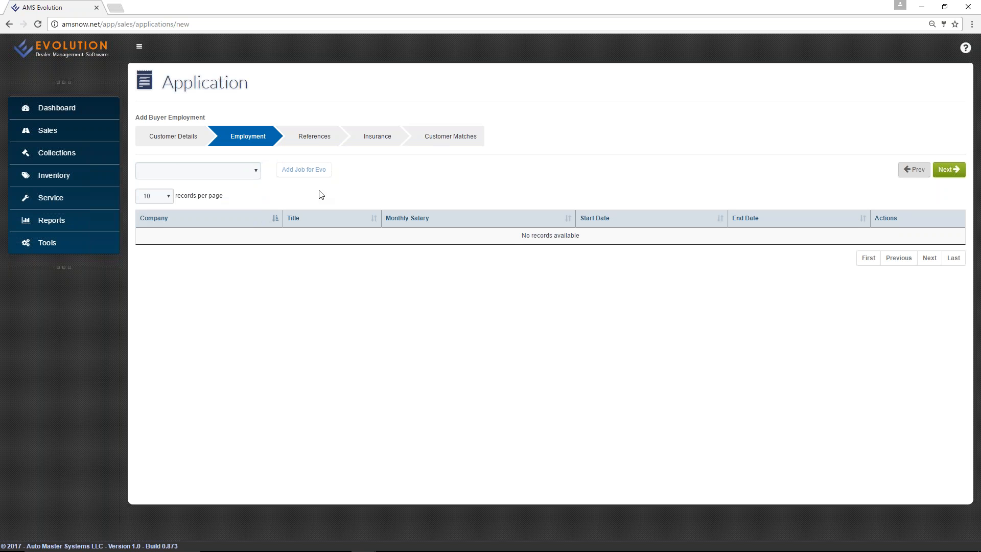
pyautogui.click(318, 135)
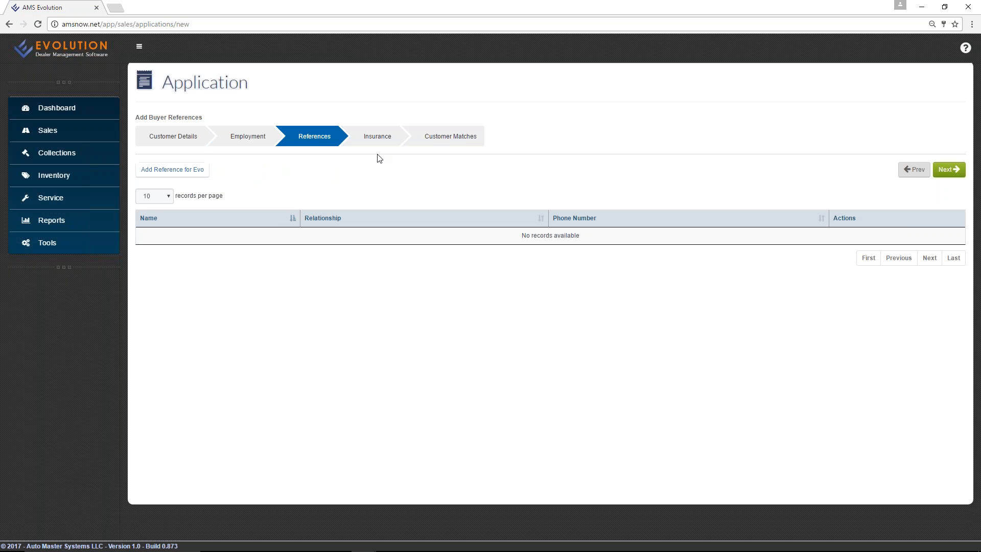
pyautogui.click(381, 139)
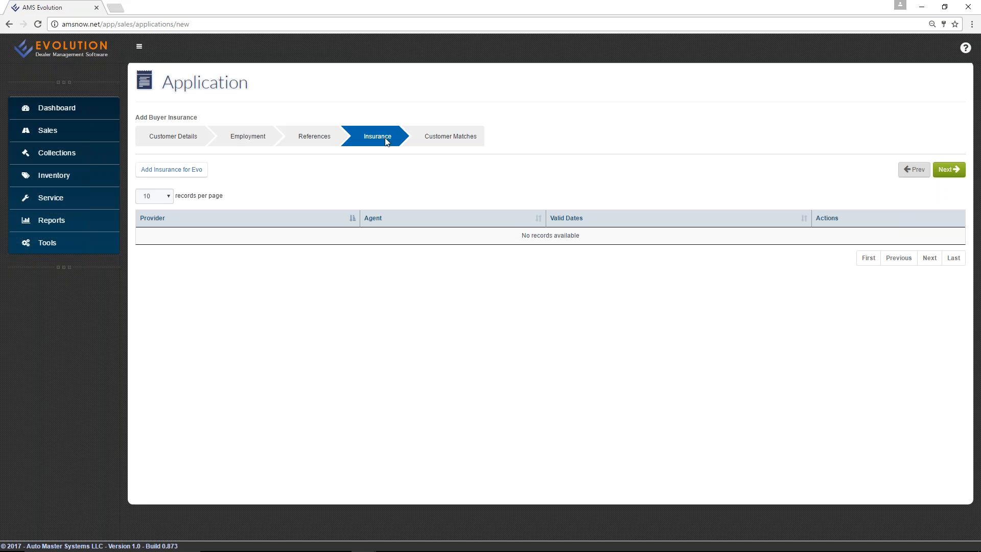
# Discard a started Geiko insurance record and advance to Customer Matches.
pyautogui.click(181, 170)
pyautogui.click(407, 229)
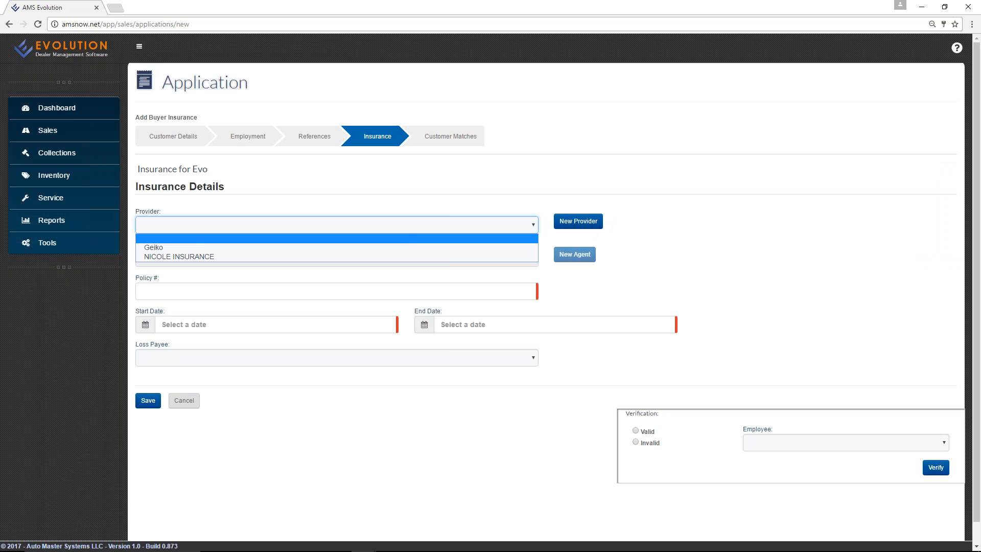
pyautogui.click(396, 246)
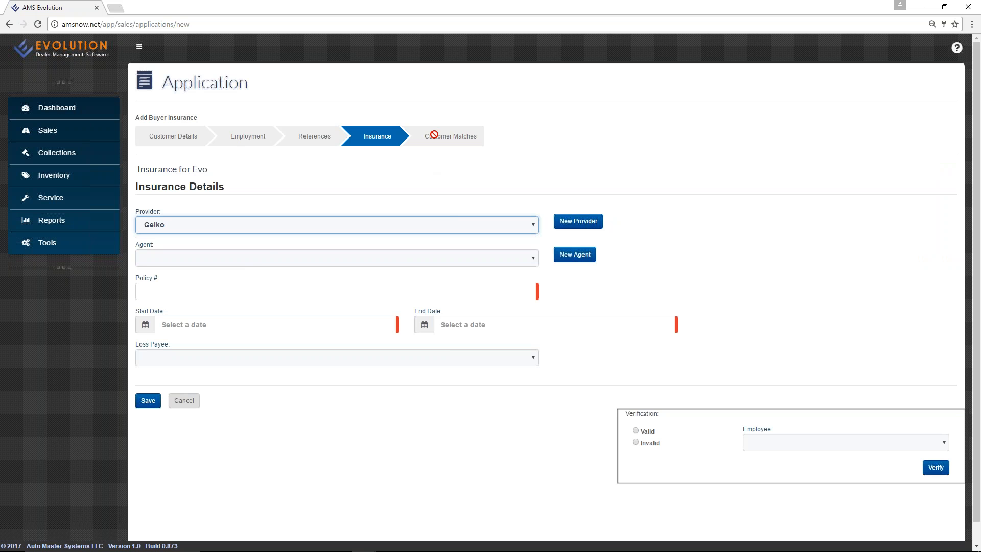
pyautogui.click(184, 400)
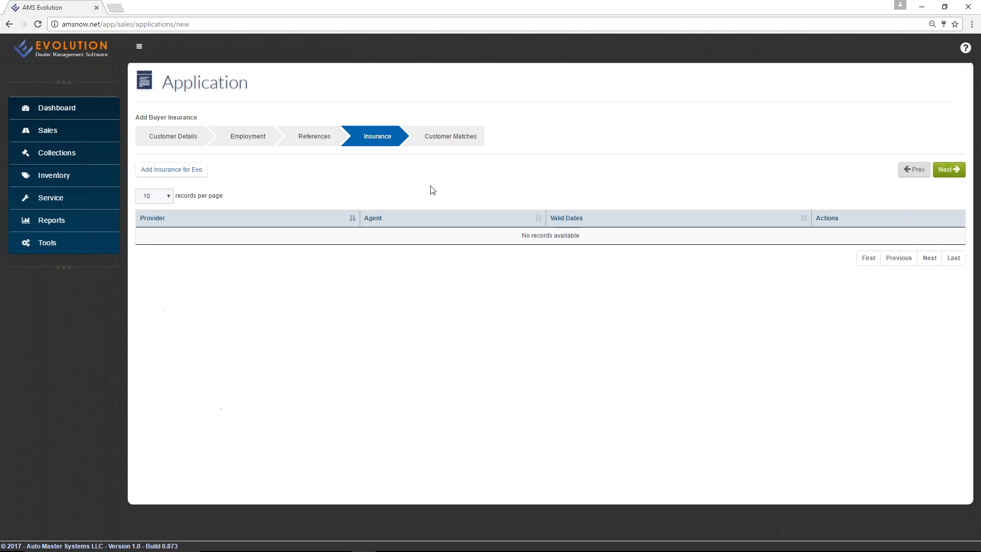
pyautogui.click(447, 143)
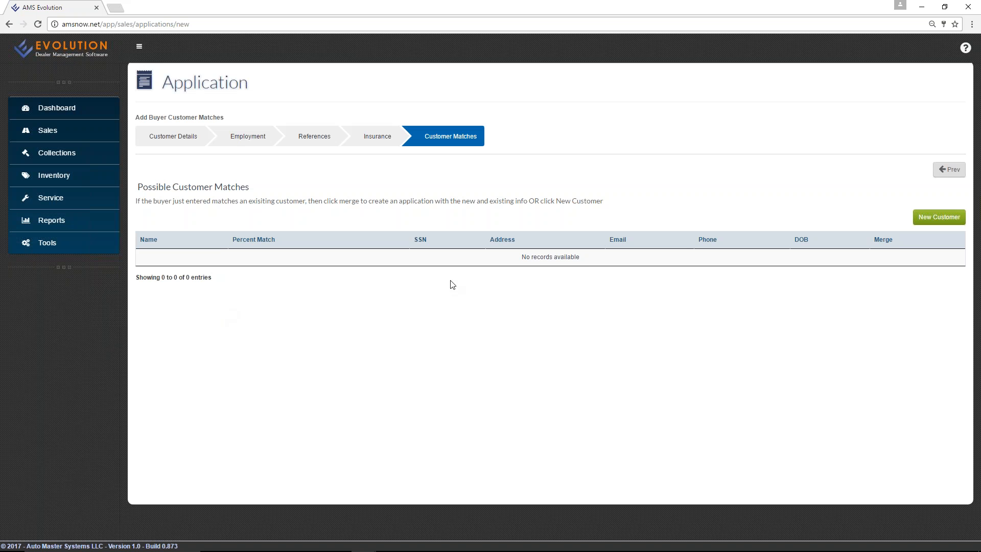
# Create application 56 as a new customer and view its Co-Buyer 1 section.
pyautogui.click(942, 218)
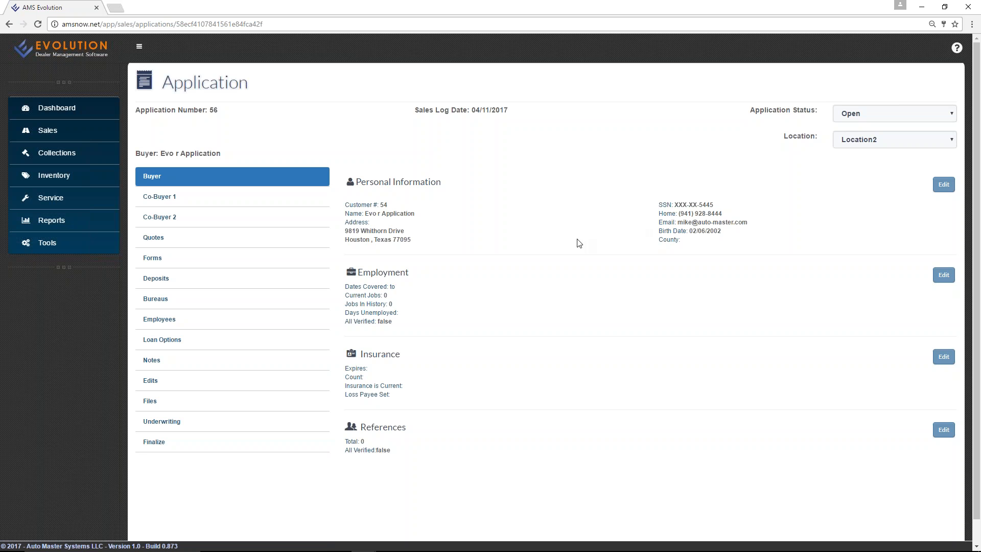
pyautogui.click(174, 201)
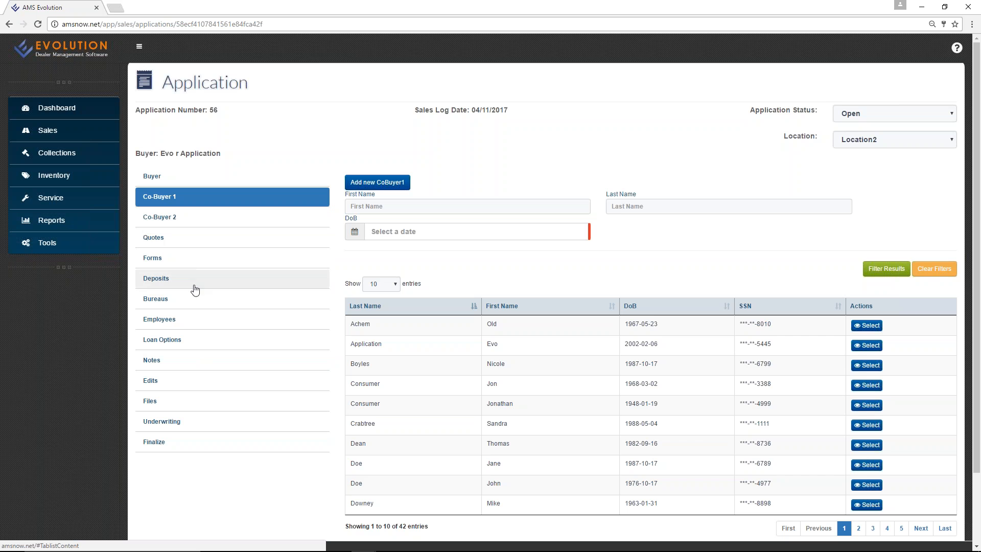
# Look over Forms and Bureaus, begin a 700Credit bureau pull, and reach the empty Quotes section.
pyautogui.click(199, 267)
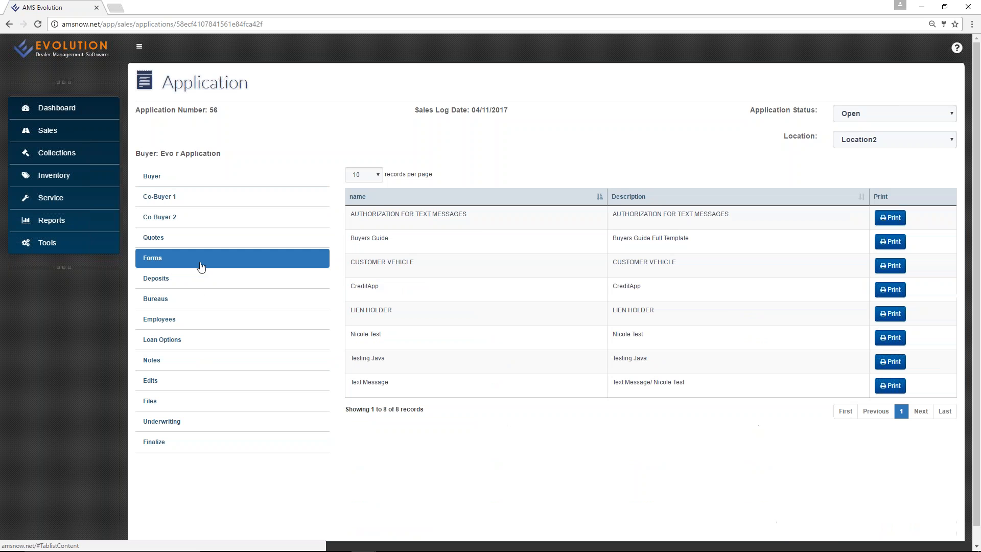
pyautogui.click(211, 308)
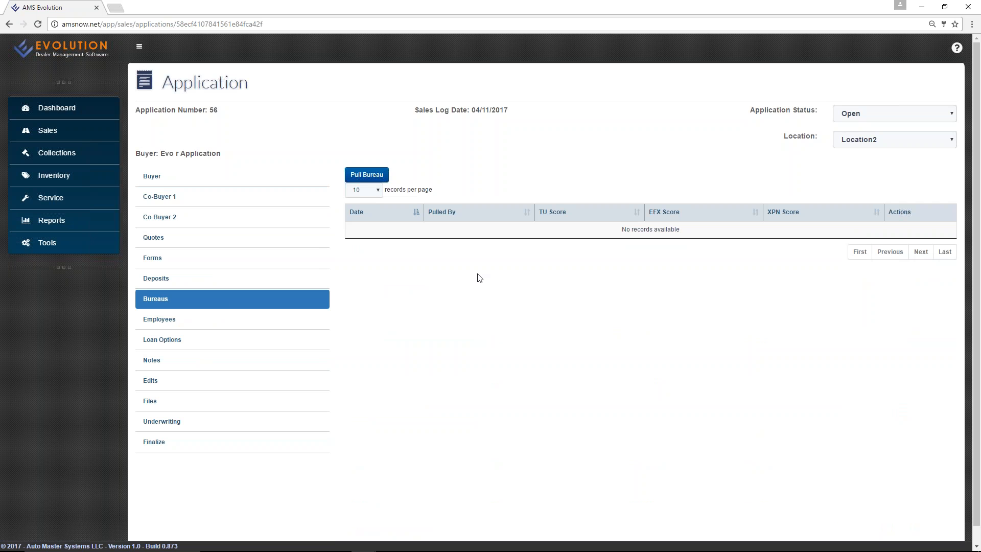
pyautogui.click(364, 174)
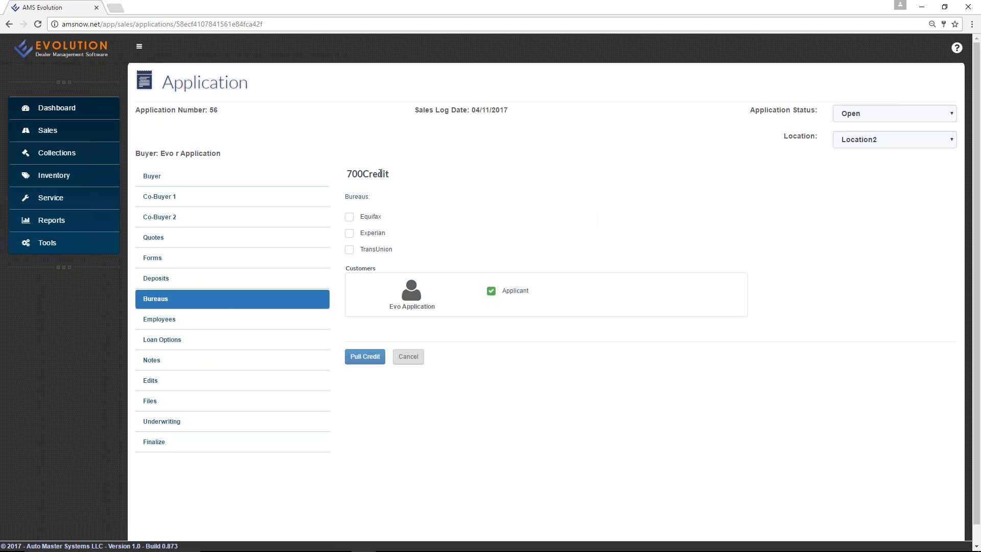
pyautogui.moveTo(396, 176); pyautogui.dragTo(346, 174)
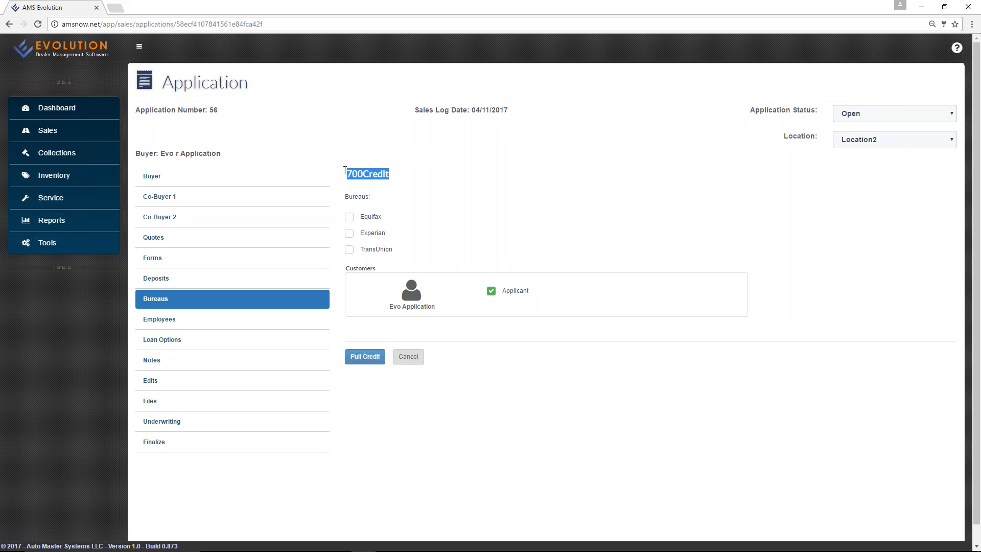
pyautogui.click(455, 202)
pyautogui.click(183, 239)
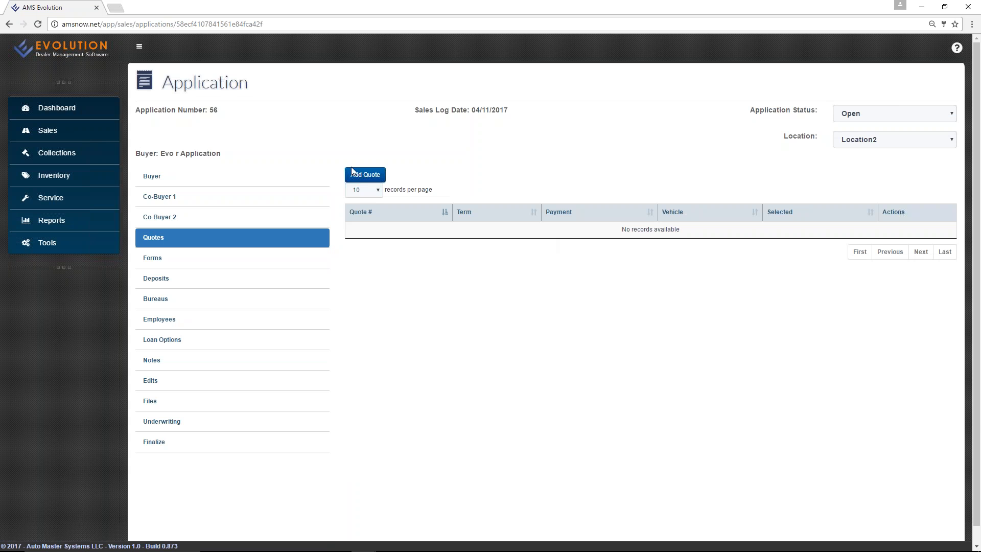
# Add a new quote, keeping Installment as contract type and Finance as loan class.
pyautogui.click(365, 174)
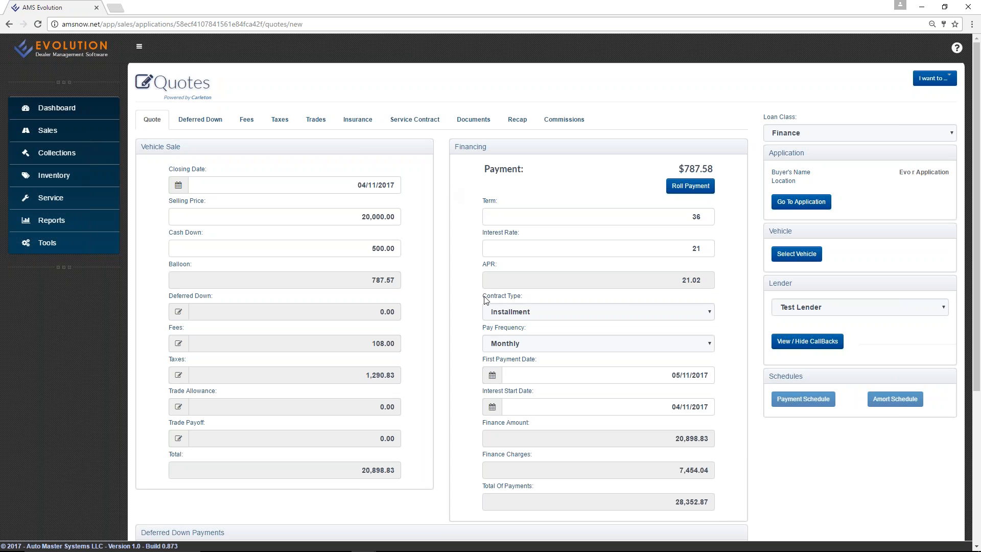
pyautogui.click(517, 313)
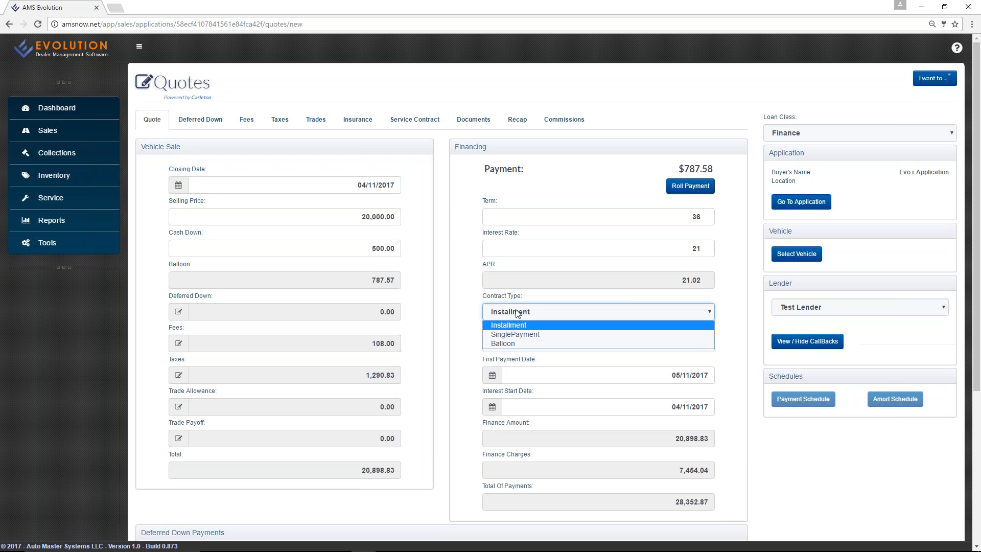
pyautogui.click(442, 164)
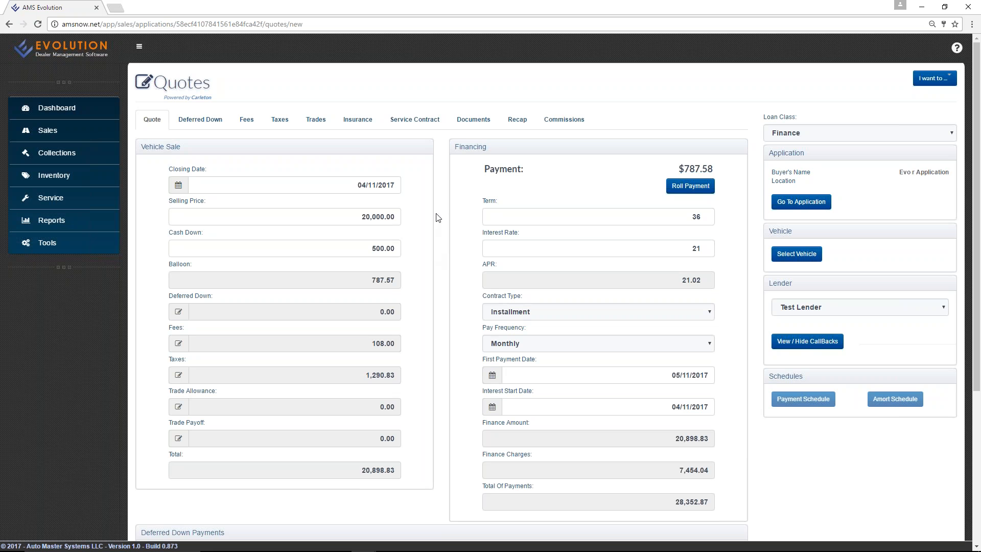
pyautogui.click(796, 136)
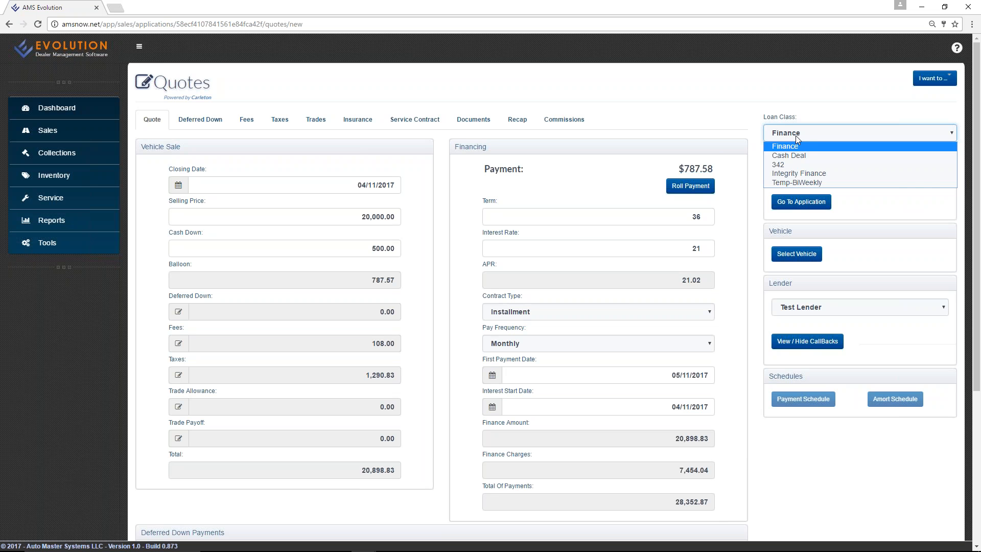
pyautogui.click(795, 136)
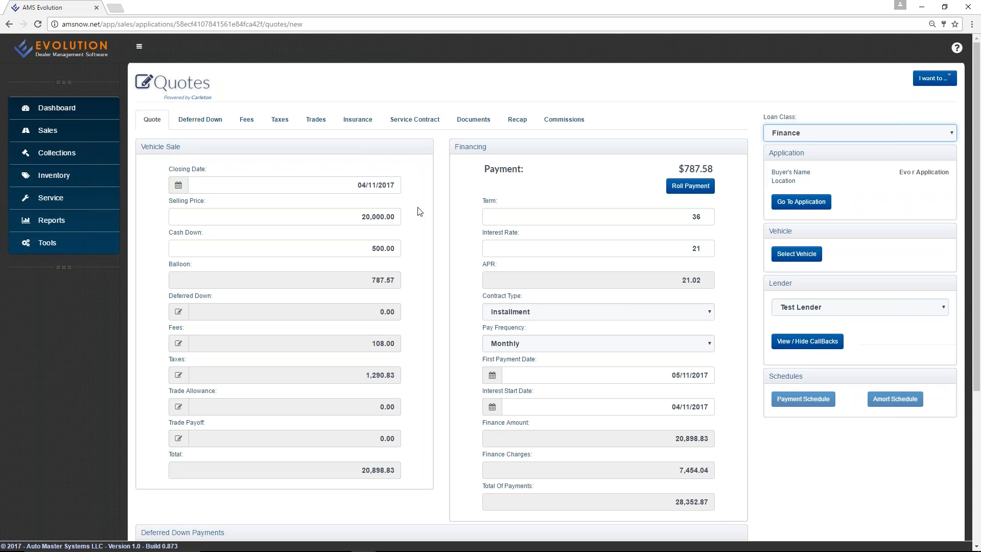
pyautogui.click(443, 201)
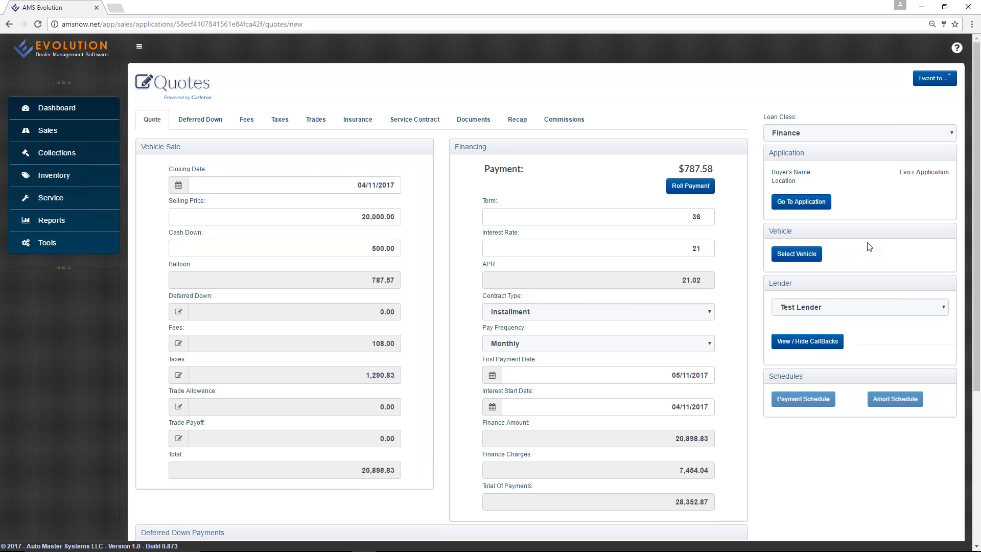
# Set the term to 42 and cash down to 1,500.00, making the payment $673.20.
pyautogui.click(291, 220)
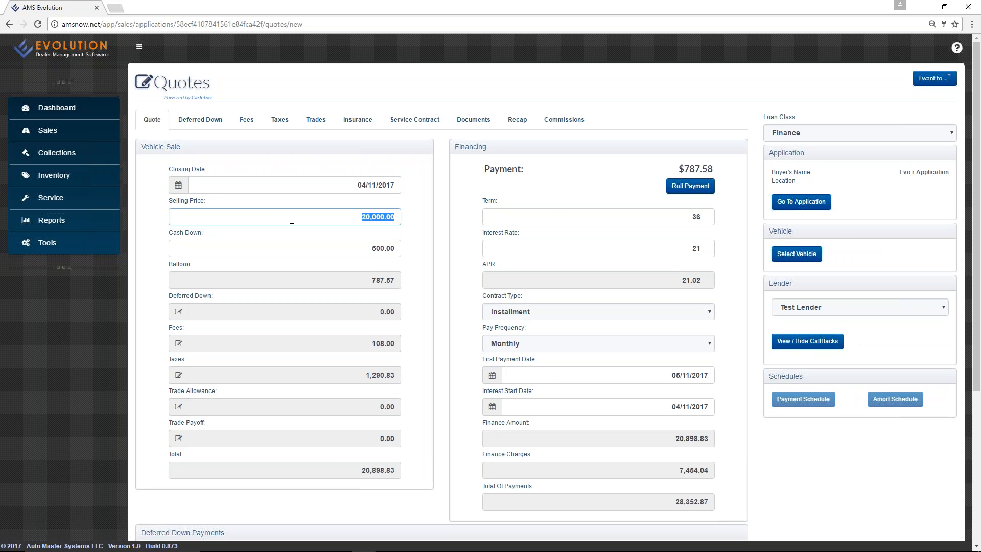
pyautogui.click(586, 217)
pyautogui.hotkey('ctrl', 'a')
pyautogui.write('42')
pyautogui.press('Tab')
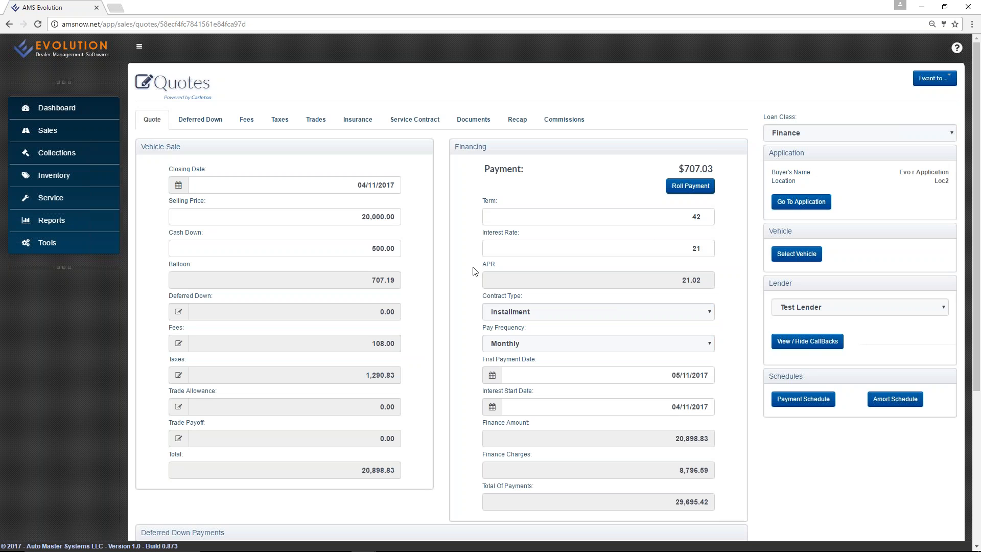
pyautogui.click(348, 248)
pyautogui.write('1500')
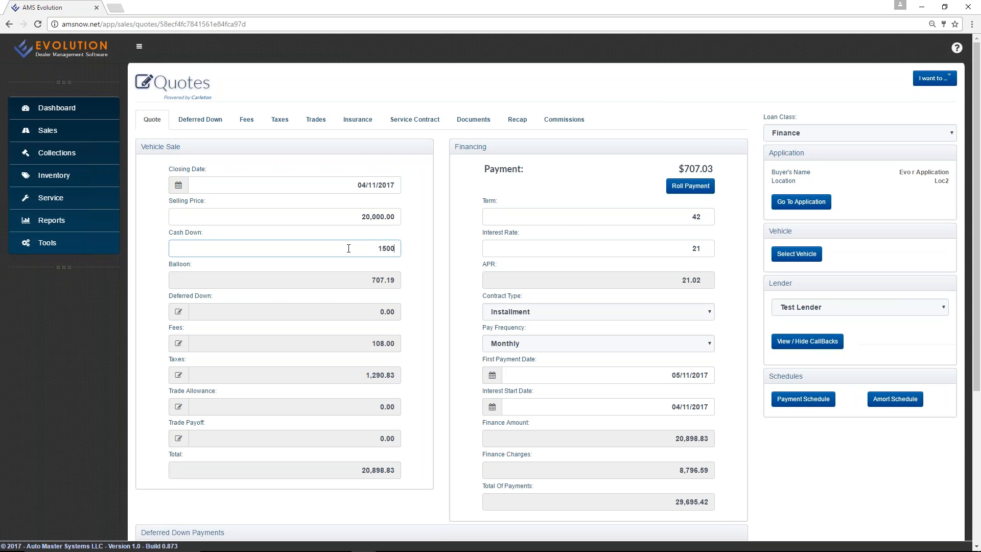
pyautogui.press('Tab')
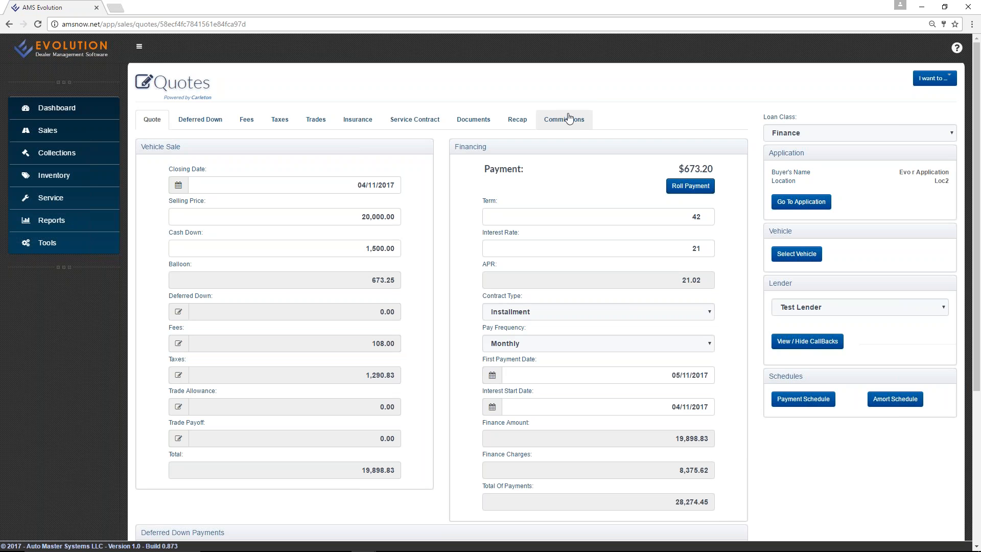
pyautogui.click(180, 344)
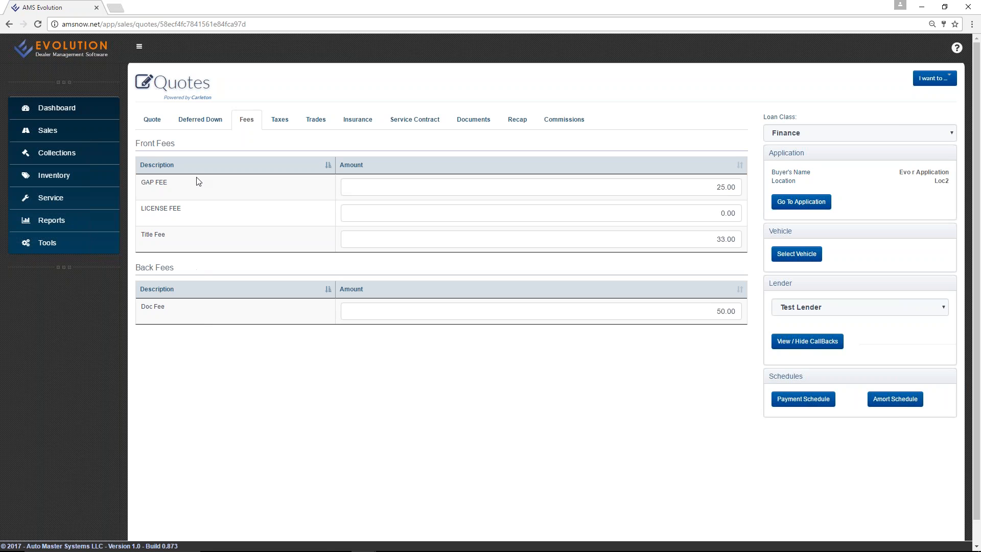
pyautogui.click(152, 119)
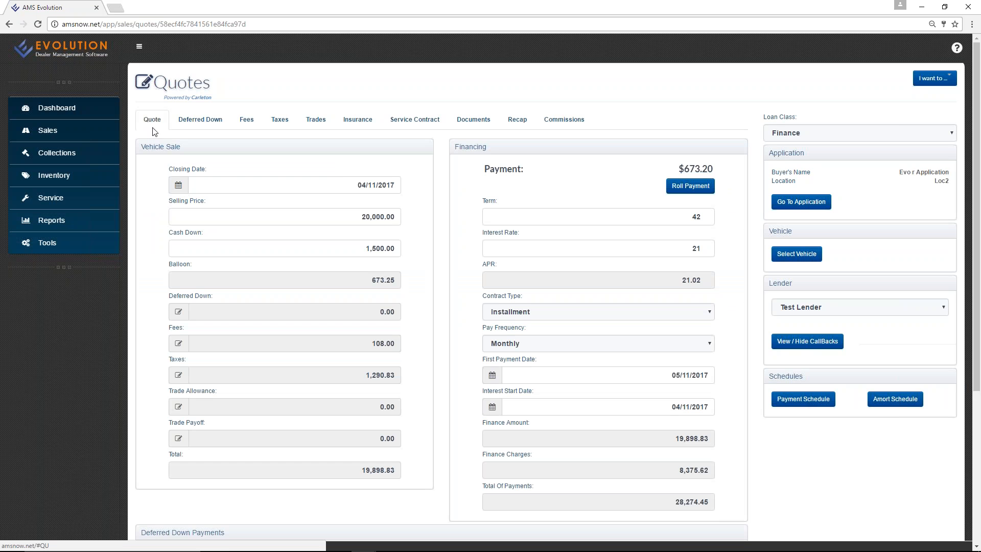
pyautogui.click(178, 375)
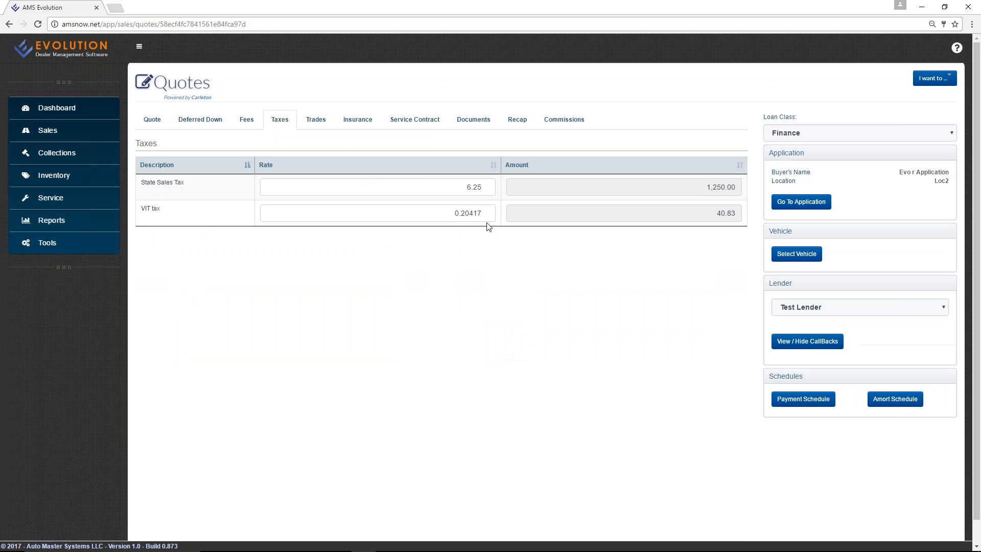
pyautogui.click(152, 119)
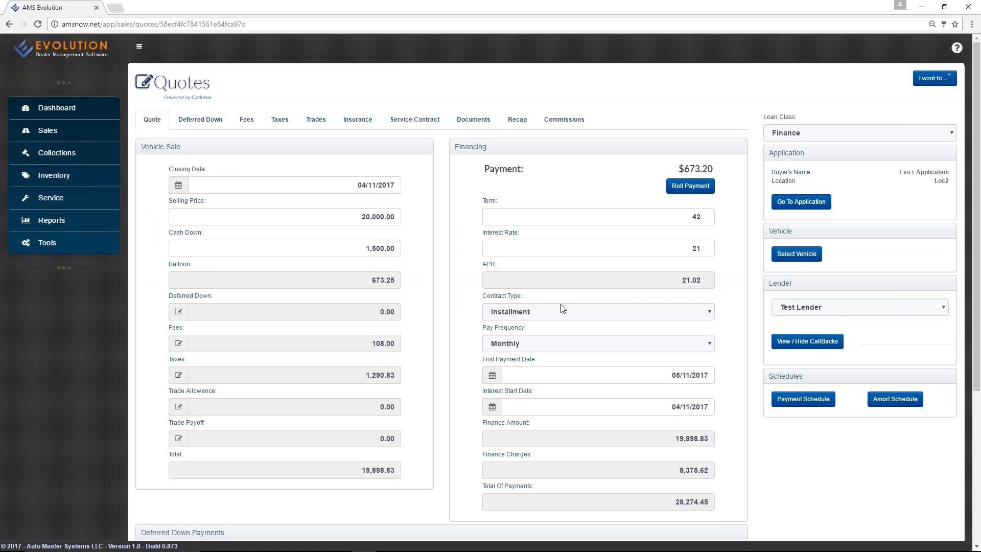
pyautogui.scroll(-2, 562, 309)
pyautogui.click(548, 246)
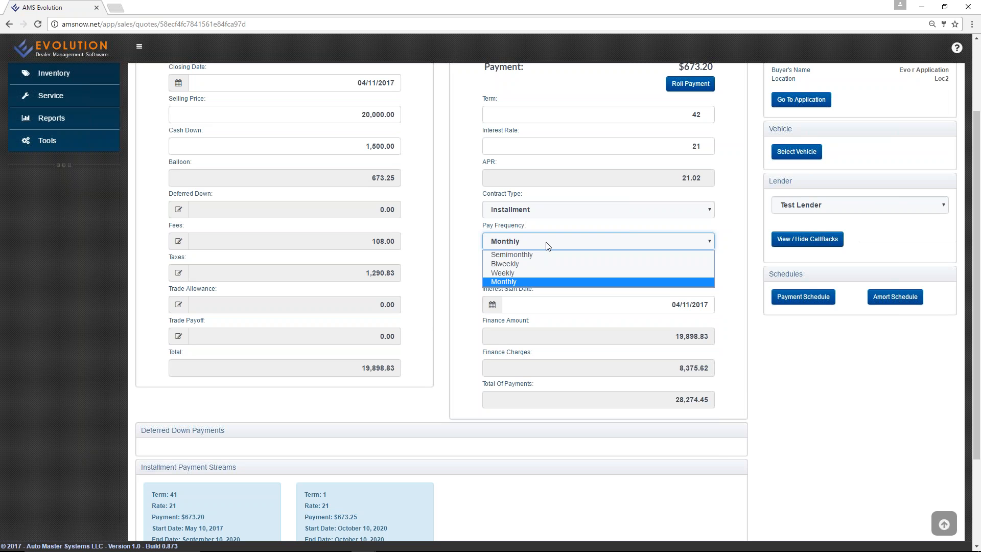
pyautogui.click(435, 260)
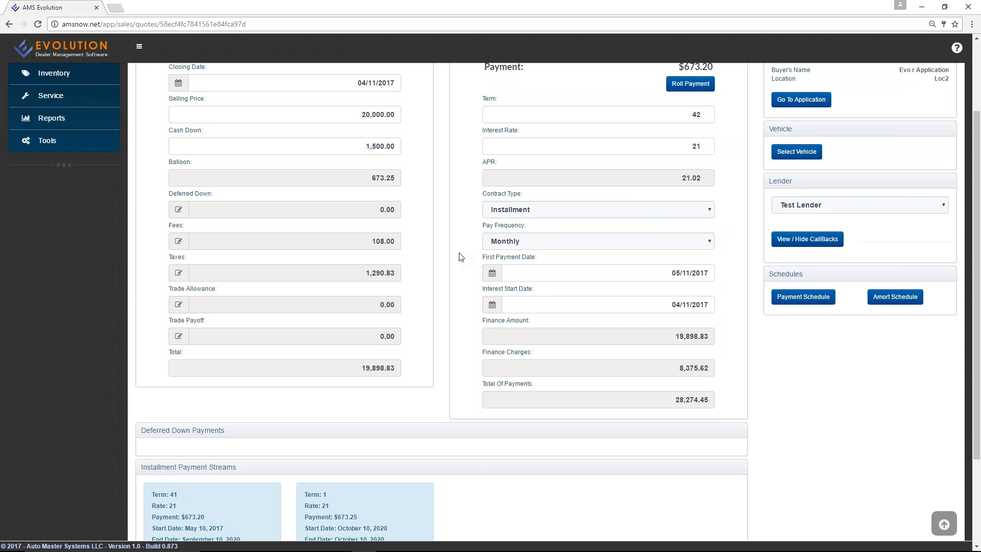
pyautogui.scroll(2, 460, 256)
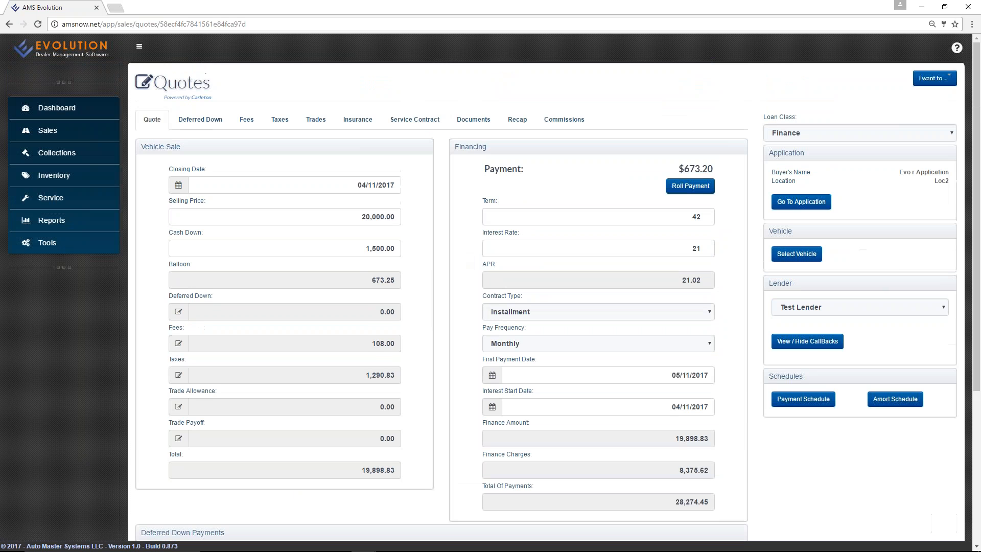
# Roll the payment to $600.00 by adjusting Cash Down, then view the empty Deferred Down list.
pyautogui.click(694, 187)
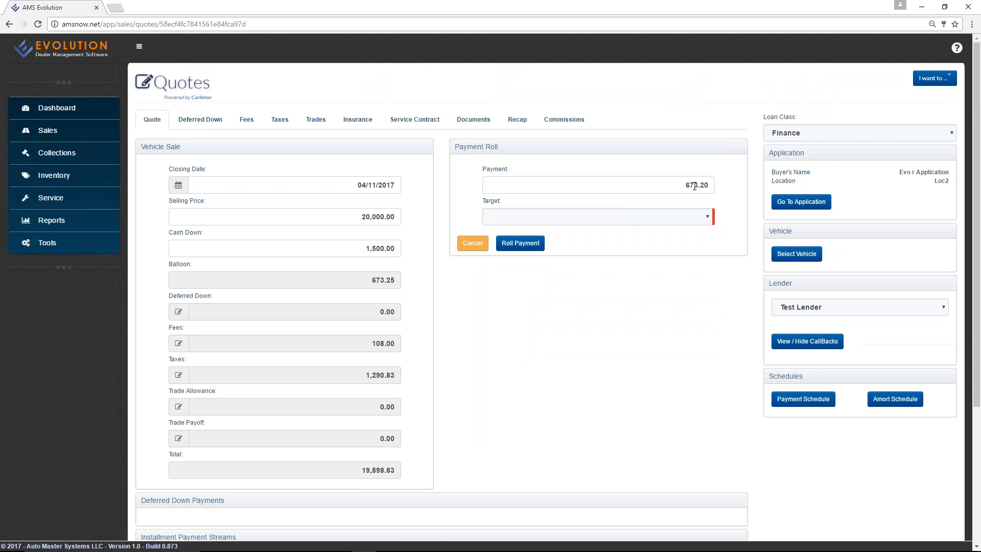
pyautogui.click(663, 184)
pyautogui.write('600')
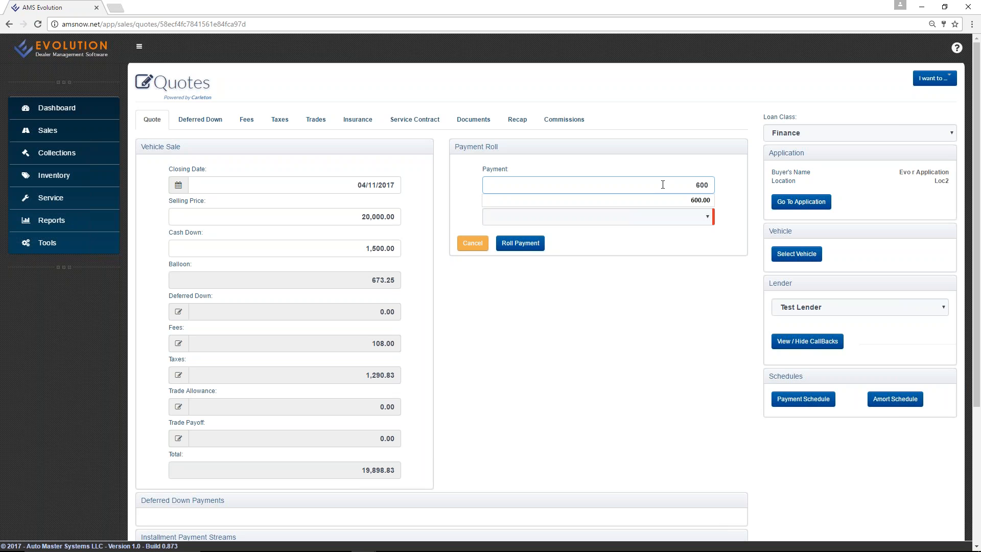
pyautogui.press('Tab')
pyautogui.click(664, 217)
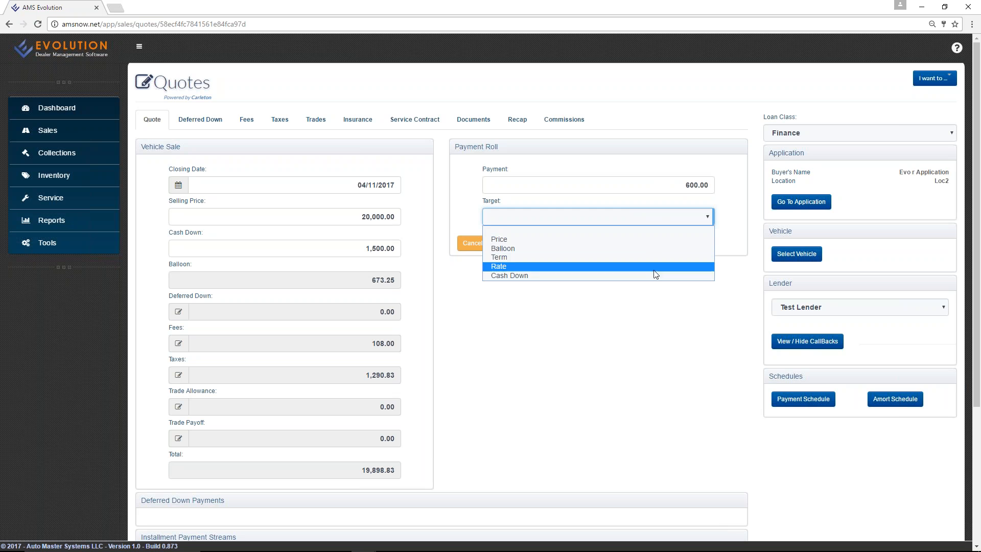
pyautogui.click(656, 276)
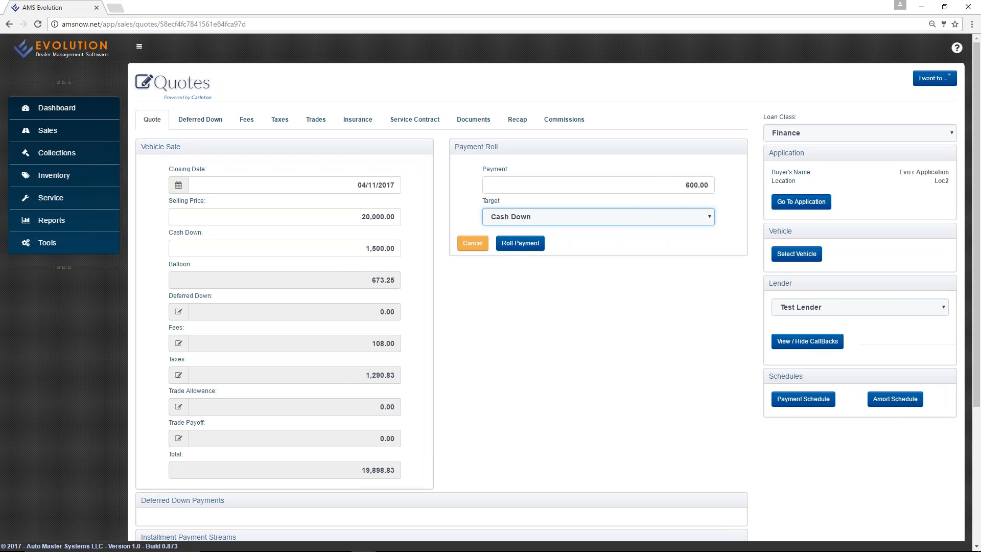
pyautogui.click(534, 245)
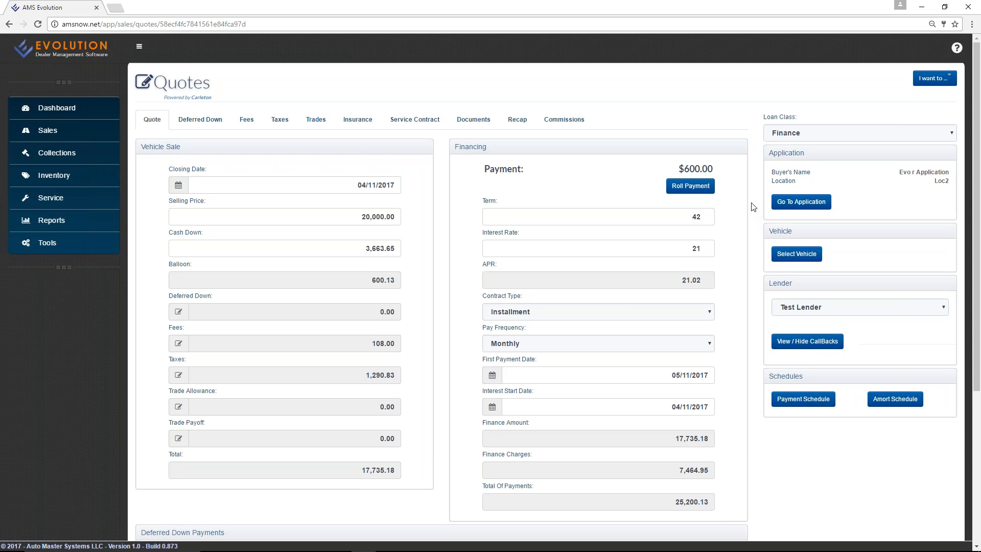
pyautogui.click(205, 122)
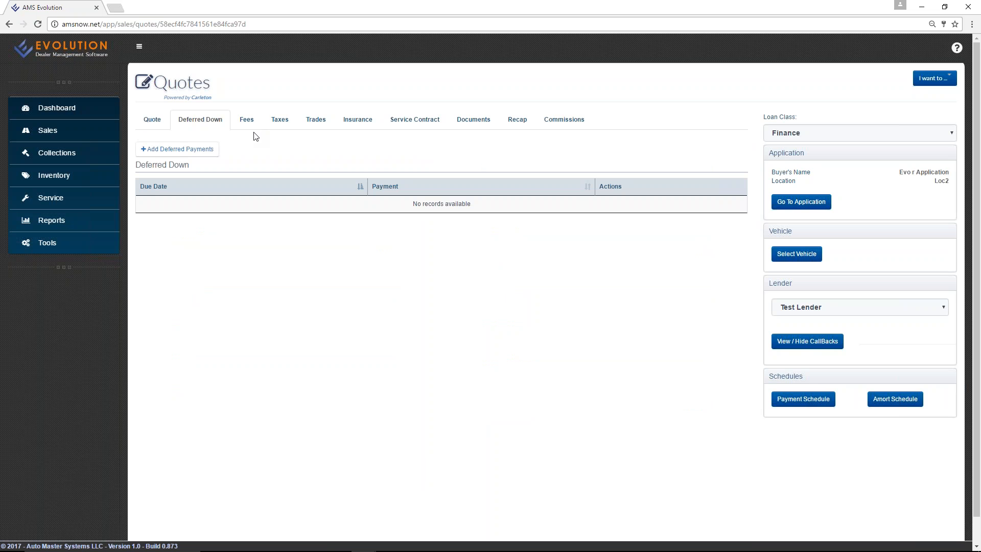
# Review the Fees, Taxes and Trades sections, then scroll through the Insurance coverage options.
pyautogui.click(246, 120)
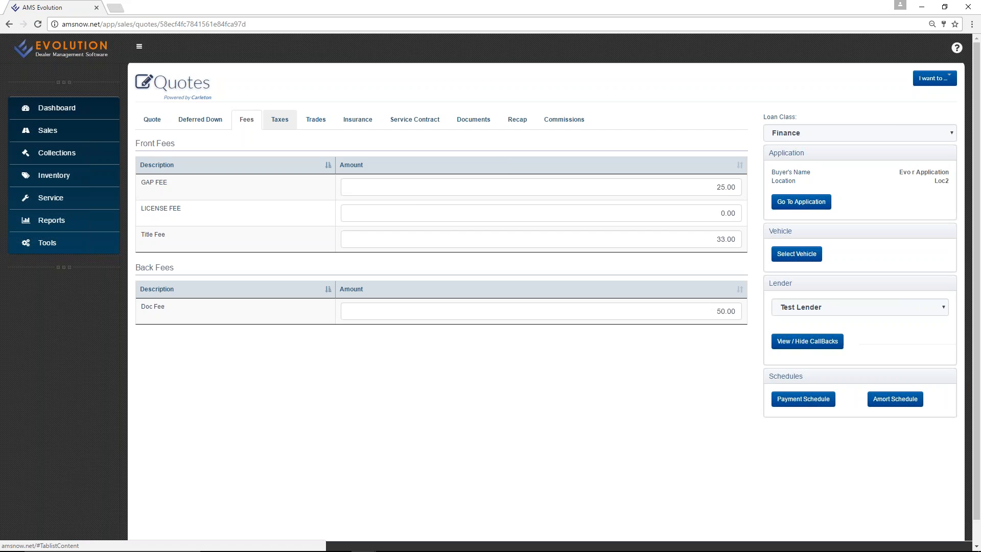
pyautogui.click(280, 121)
pyautogui.click(317, 125)
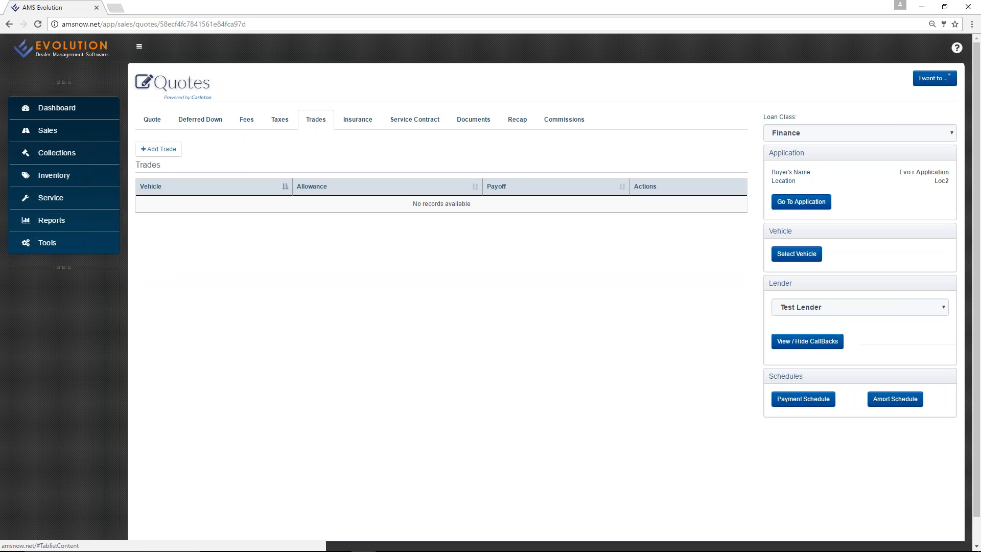
pyautogui.click(360, 121)
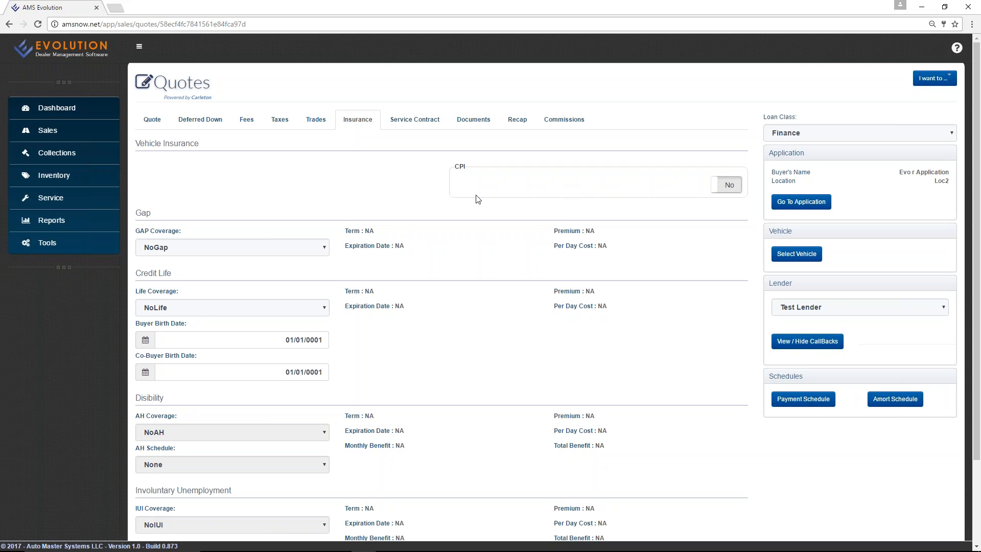
pyautogui.scroll(-1, 475, 199)
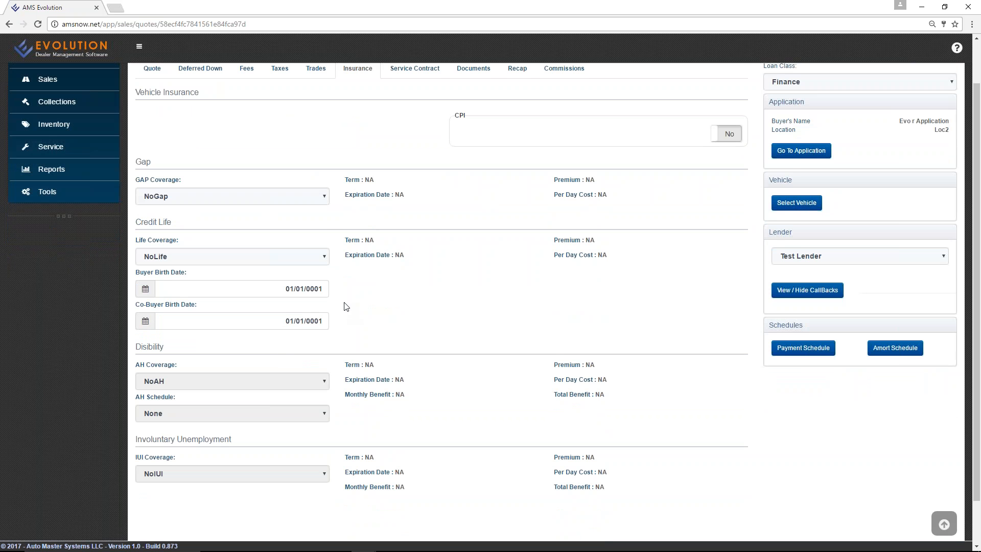
pyautogui.scroll(-1, 332, 211)
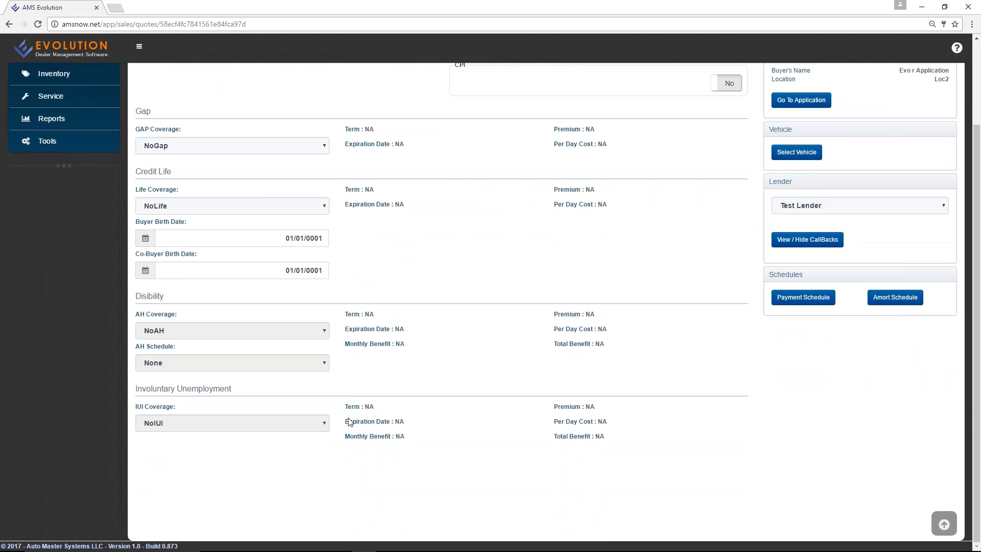
pyautogui.scroll(2, 343, 398)
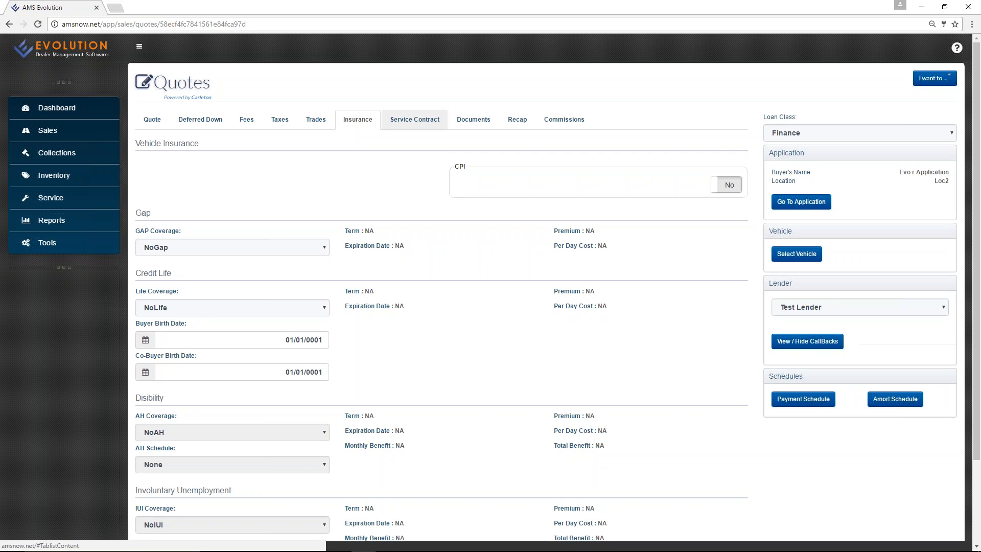
# Save a Heartland 12-month/12,000-mile service contract template with its policy number on the quote.
pyautogui.click(415, 122)
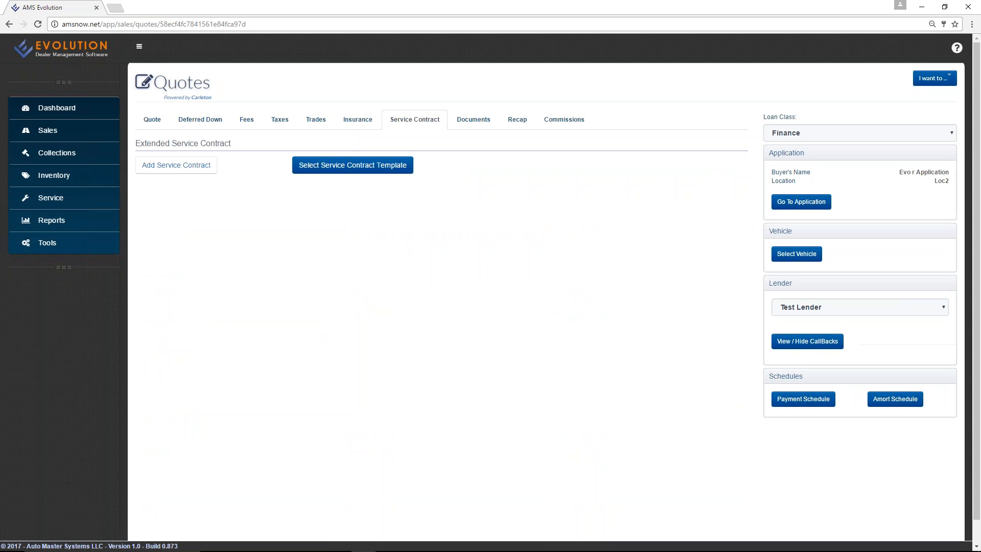
pyautogui.click(335, 166)
pyautogui.click(329, 180)
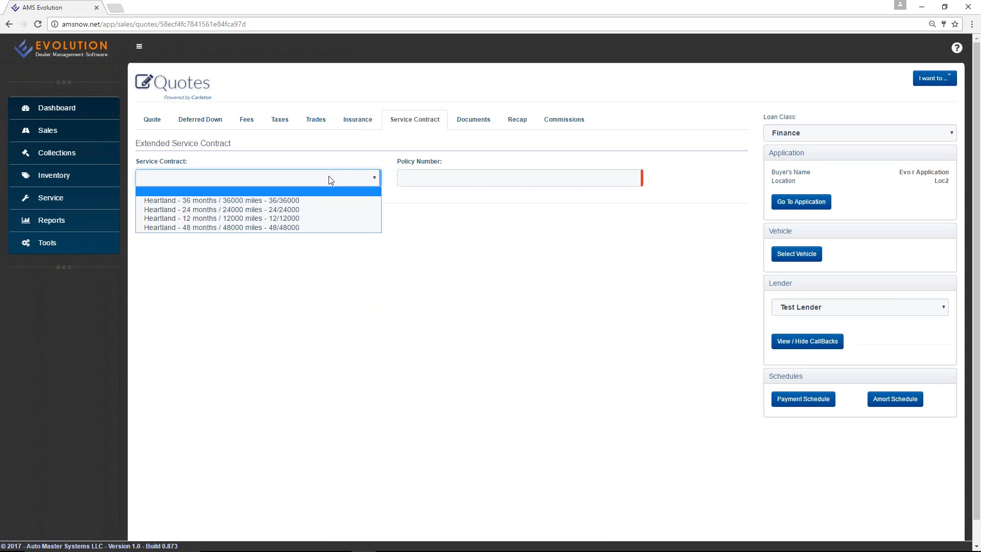
pyautogui.click(321, 224)
pyautogui.click(440, 178)
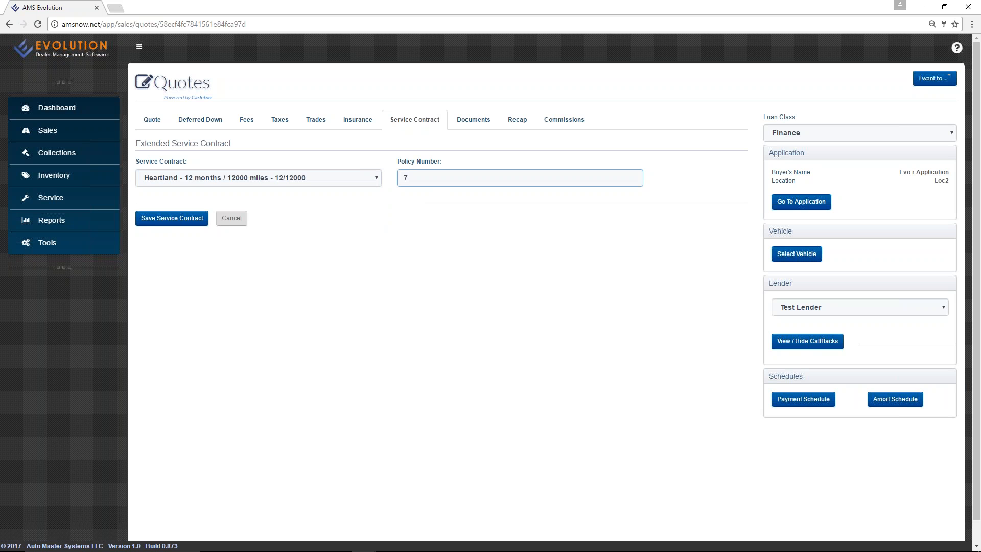
pyautogui.click(154, 221)
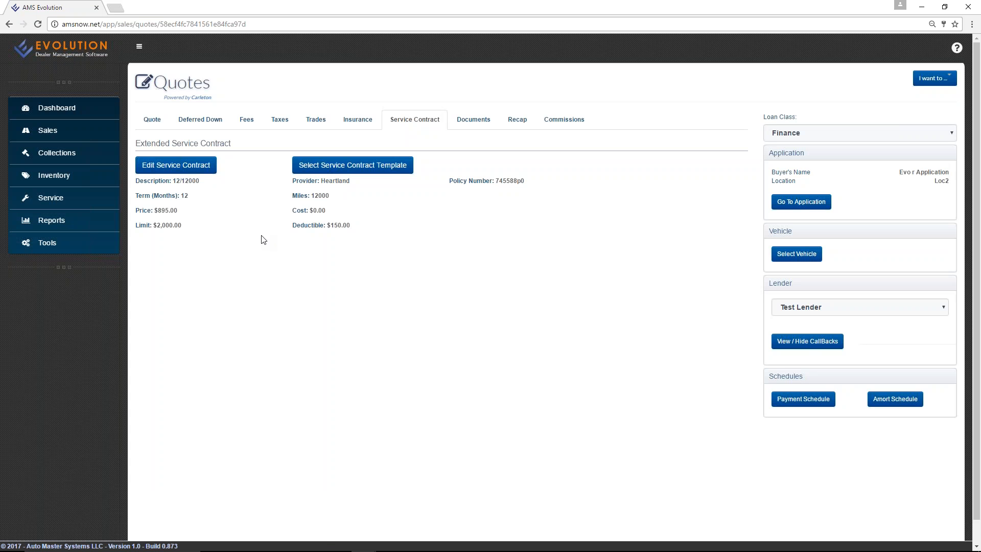
# Check Documents, Recap and Commissions, abandon an employee commission, and return to Documents.
pyautogui.click(475, 124)
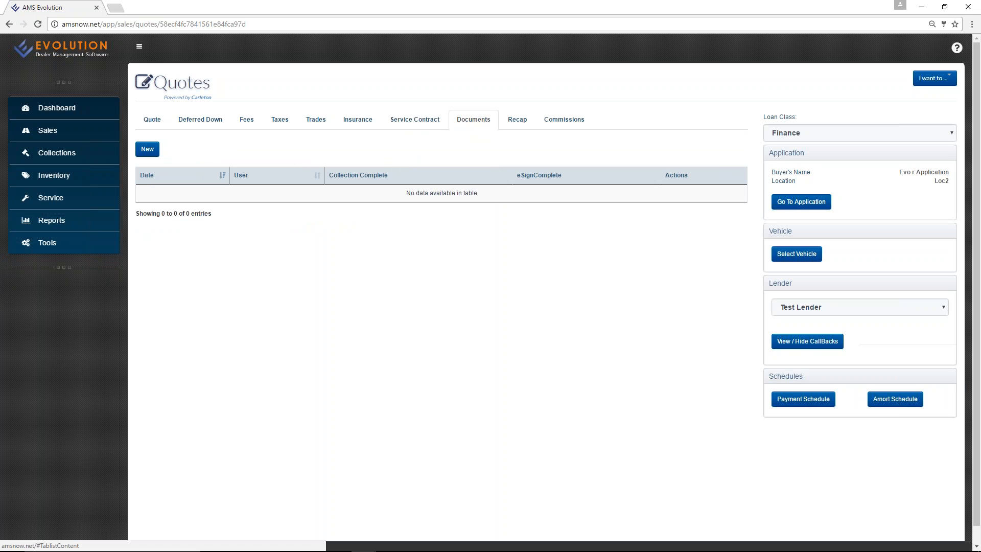
pyautogui.click(518, 125)
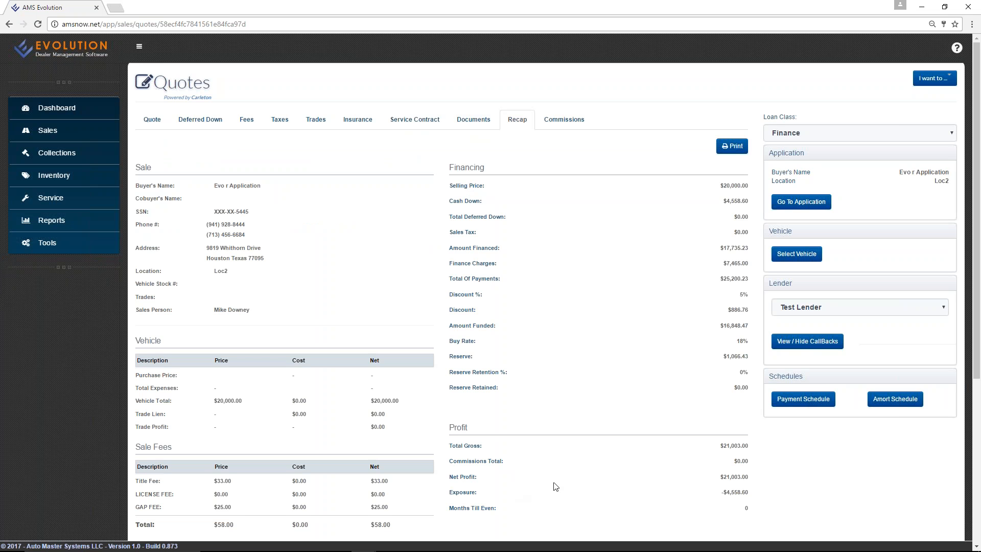
pyautogui.click(566, 121)
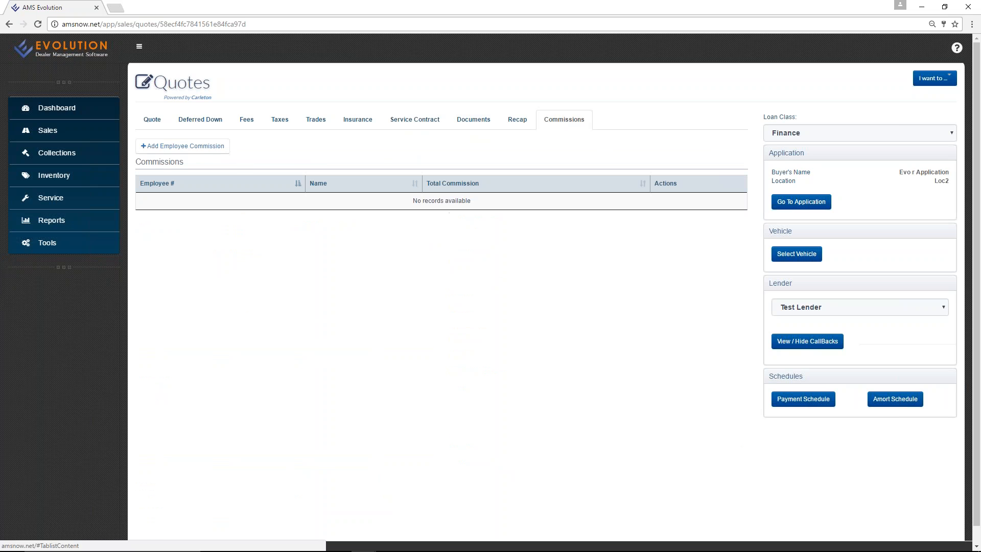
pyautogui.click(175, 147)
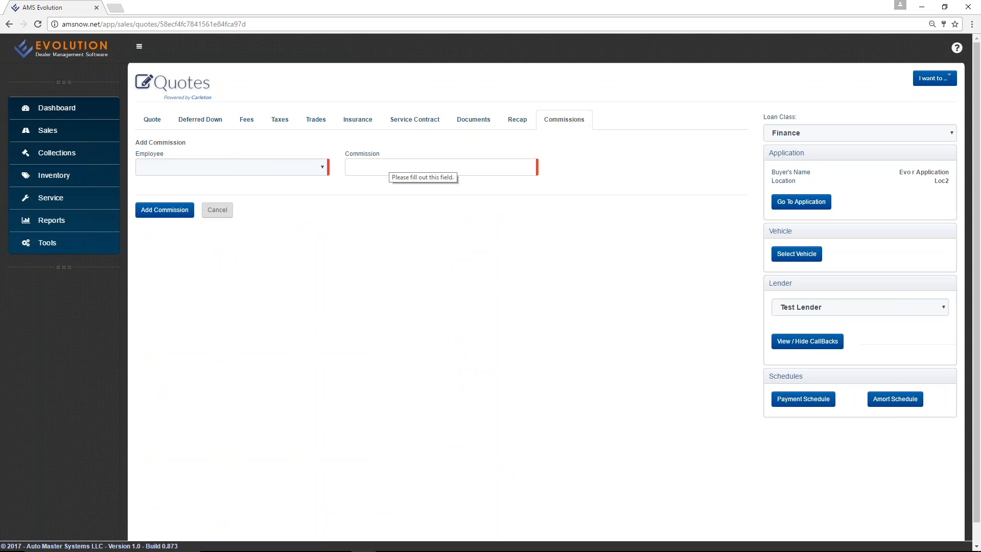
pyautogui.click(218, 210)
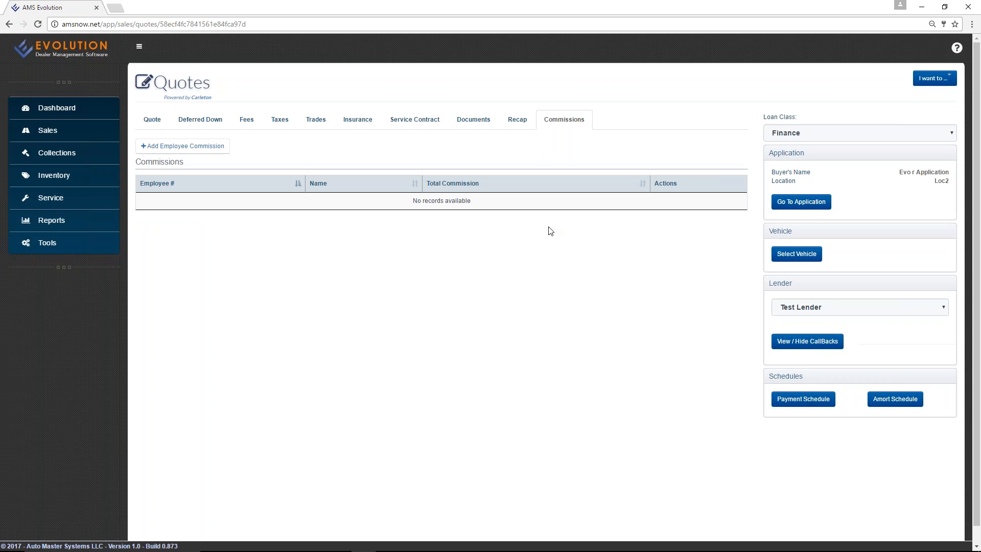
pyautogui.click(475, 123)
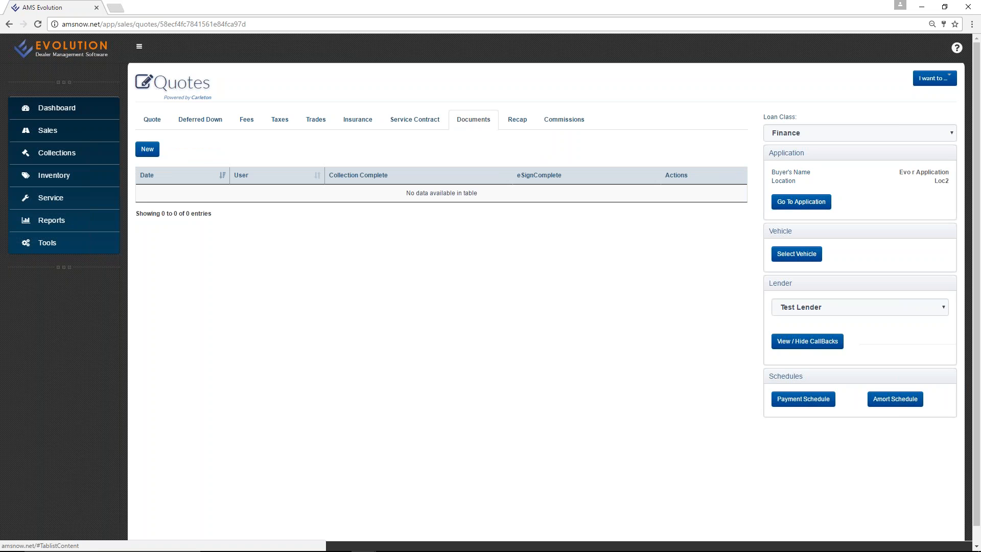
# Create a ConsumerMortgage PDF with one Application for Title and one Immediate Repossession agreement.
pyautogui.click(147, 149)
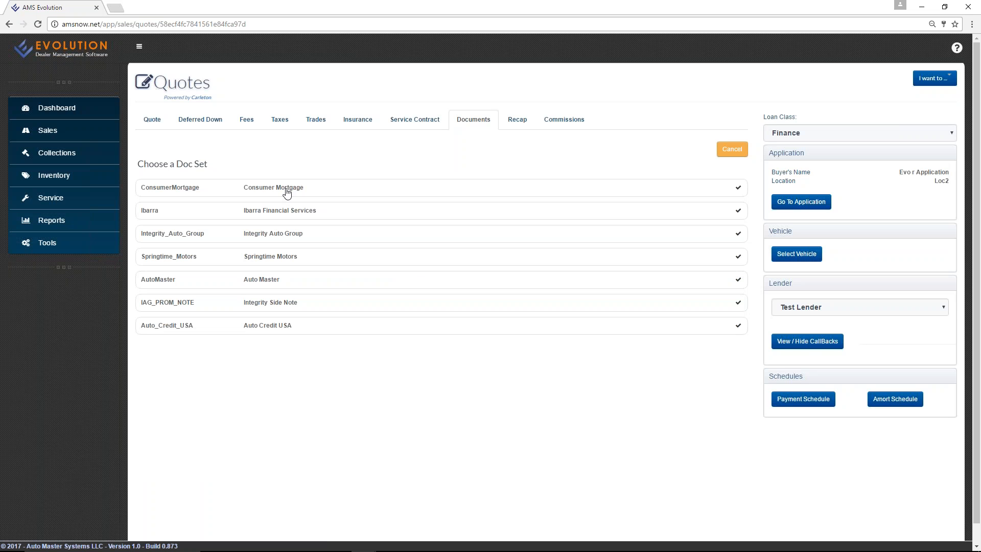
pyautogui.click(196, 189)
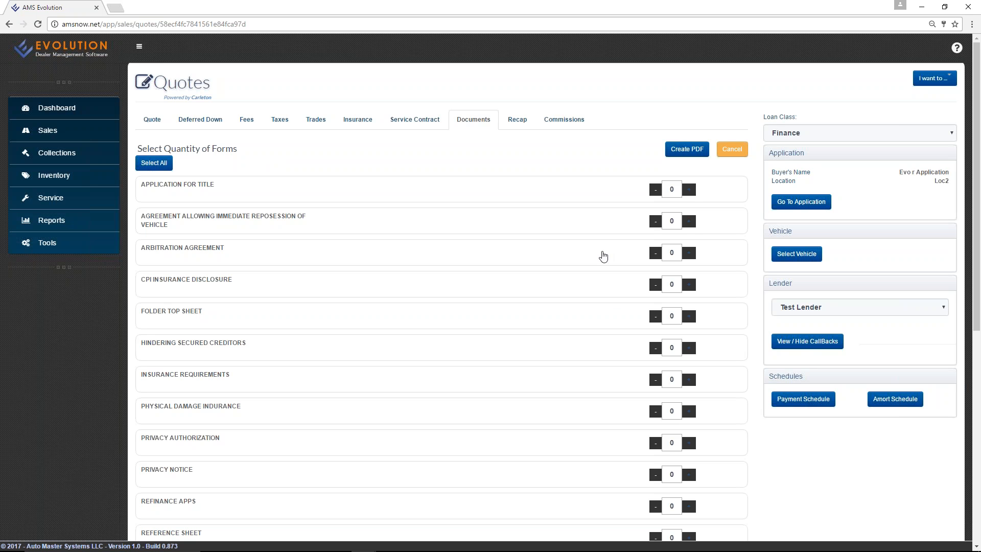
pyautogui.click(688, 190)
pyautogui.click(689, 221)
pyautogui.scroll(-7, 597, 190)
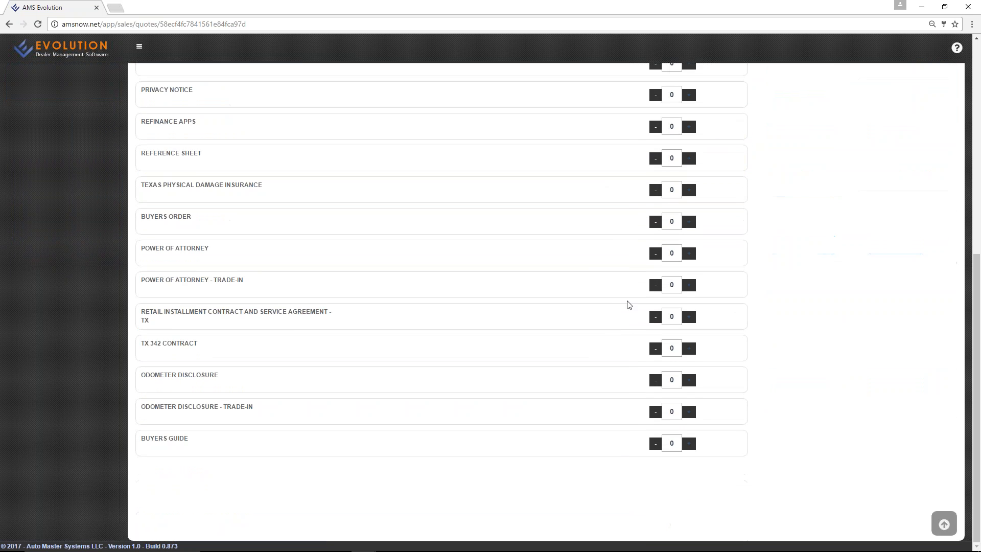
pyautogui.scroll(7, 629, 305)
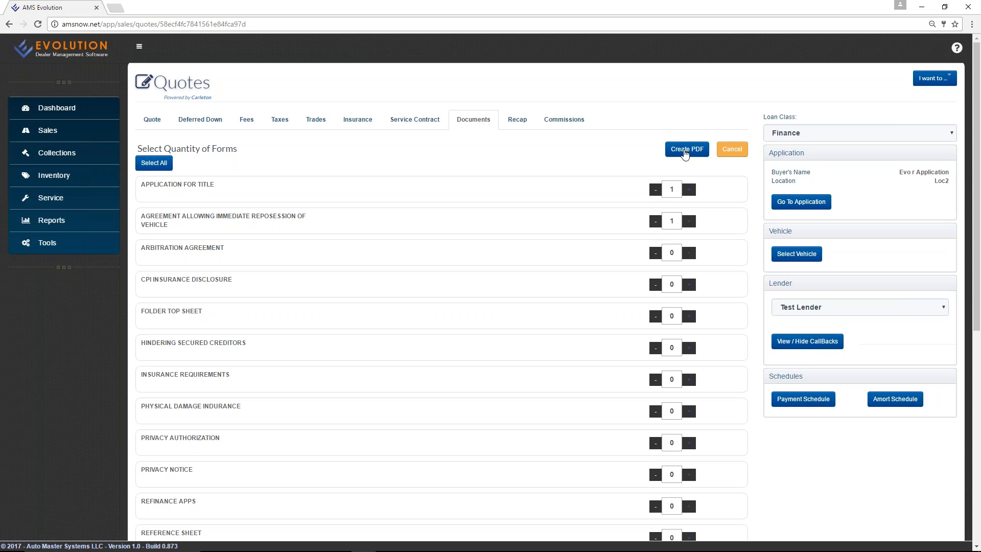
pyautogui.click(684, 148)
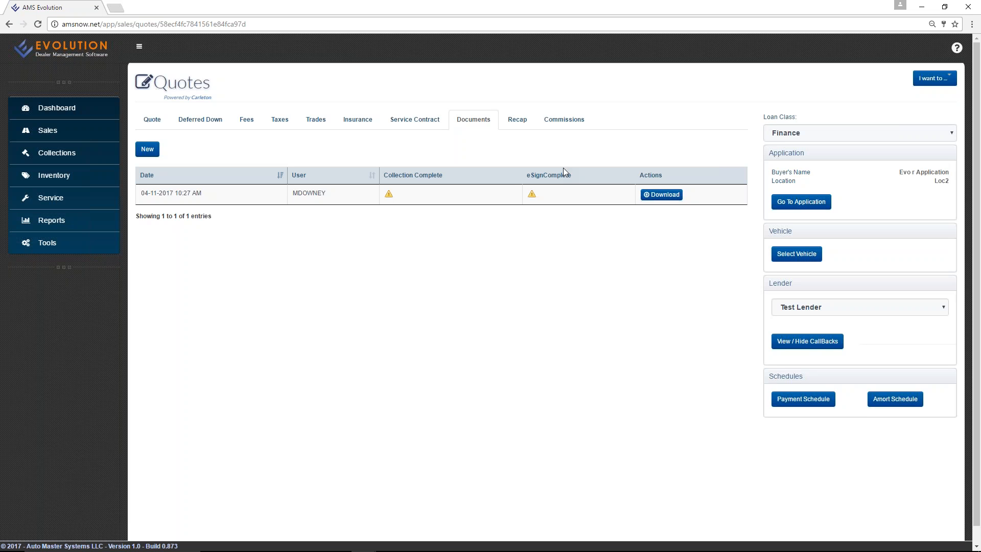
# Download the prefilled Texas Title application PDF, review it in PDF Architect 4, then shrink its window.
pyautogui.click(660, 200)
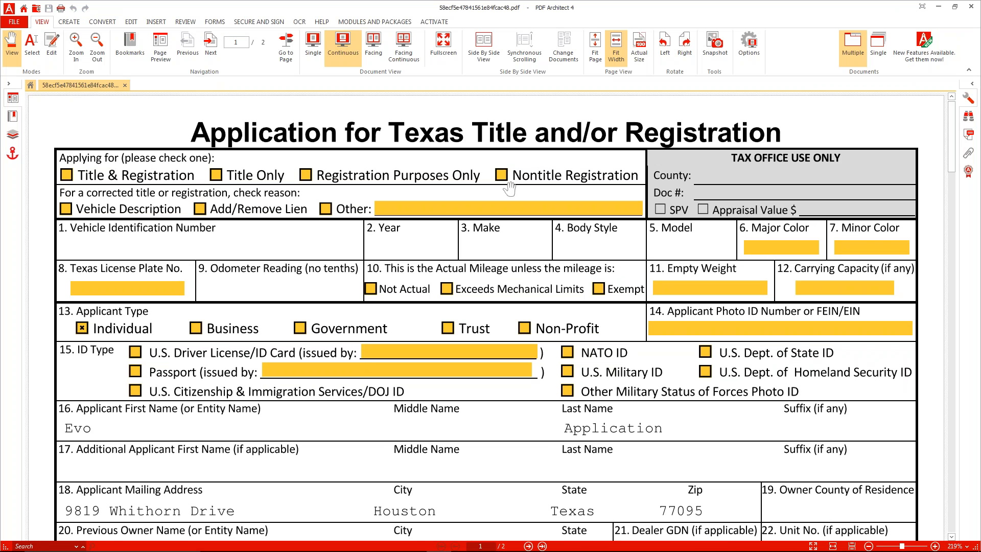
pyautogui.scroll(-3, 562, 246)
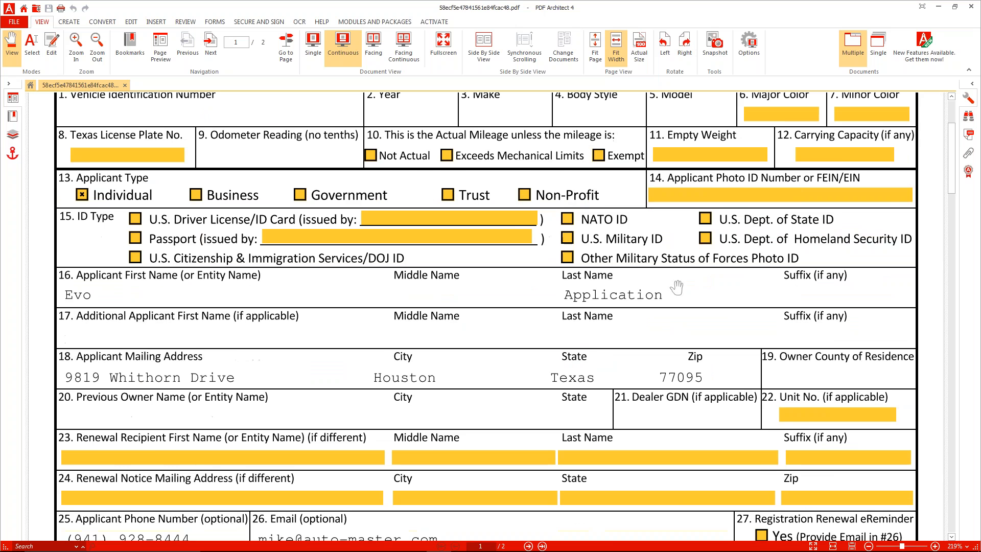
pyautogui.scroll(3, 597, 308)
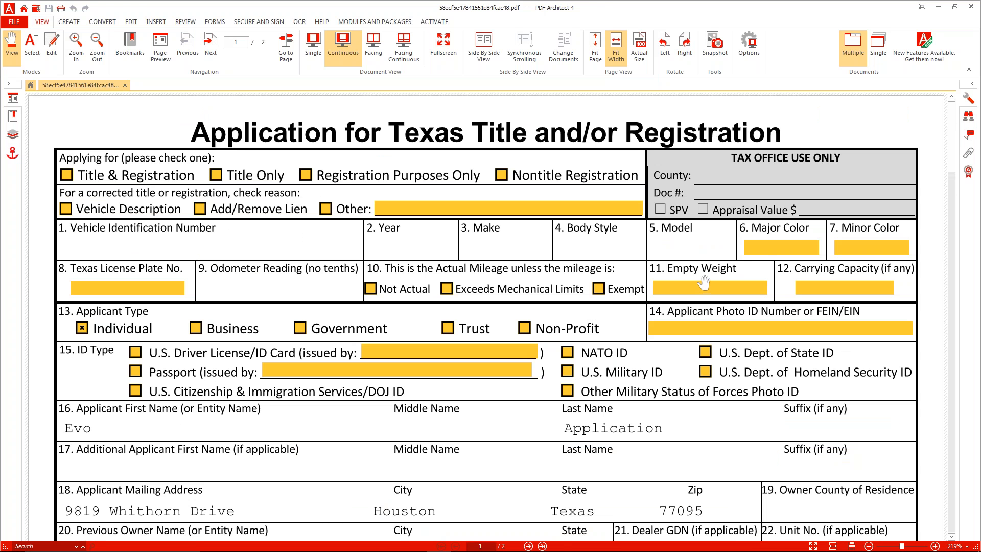
pyautogui.click(690, 288)
pyautogui.moveTo(649, 9); pyautogui.dragTo(582, 112)
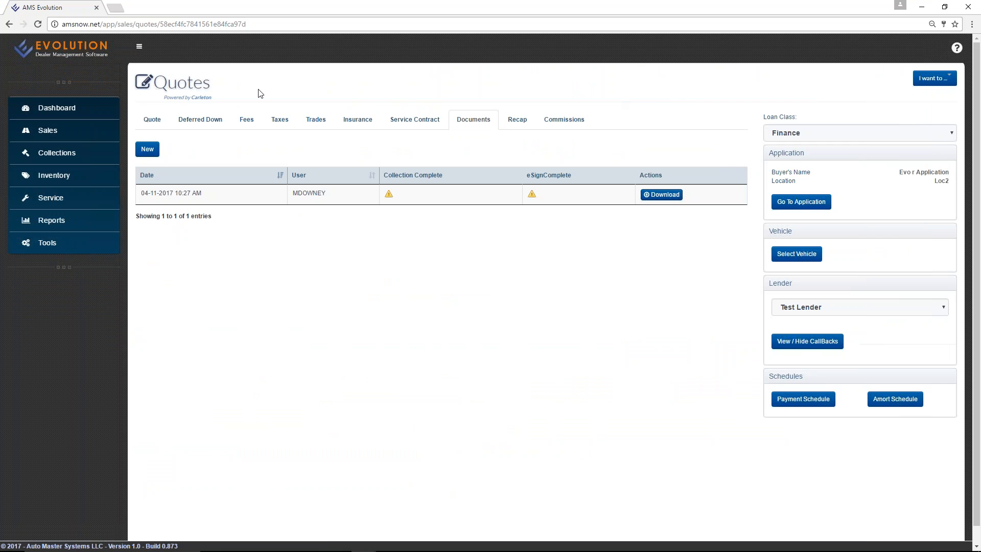
# Back on the Quote tab, keep Test Lender as lender and jump to the buyer application.
pyautogui.click(153, 119)
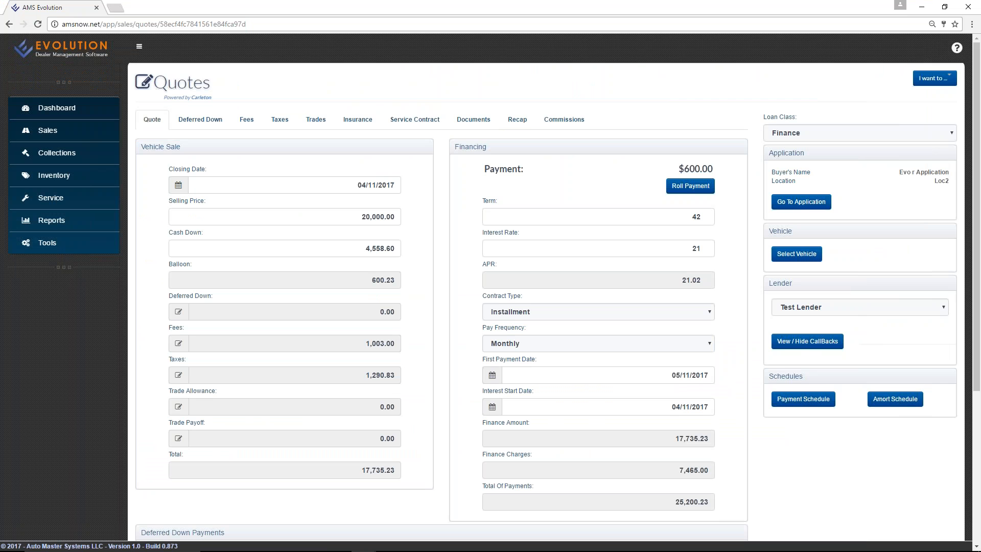
pyautogui.click(852, 308)
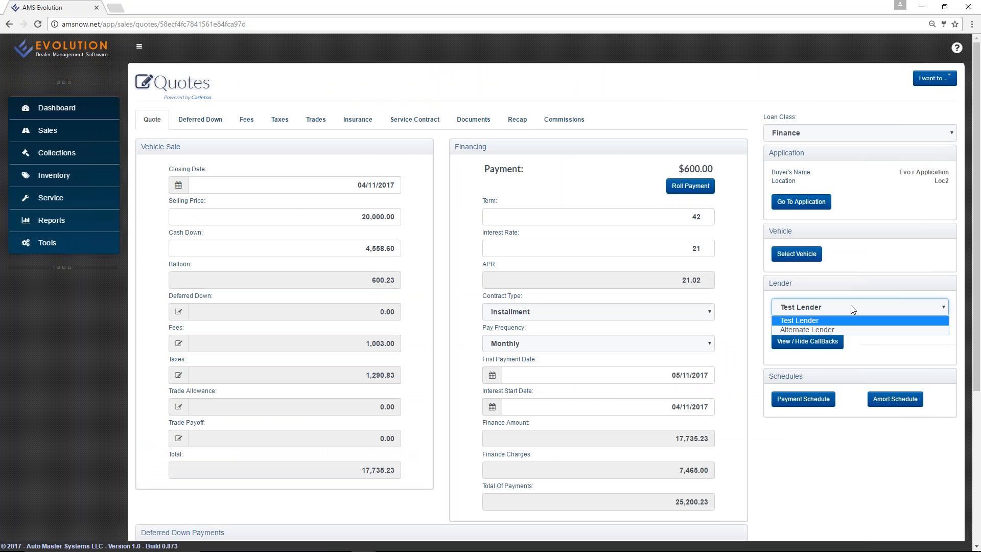
pyautogui.click(852, 308)
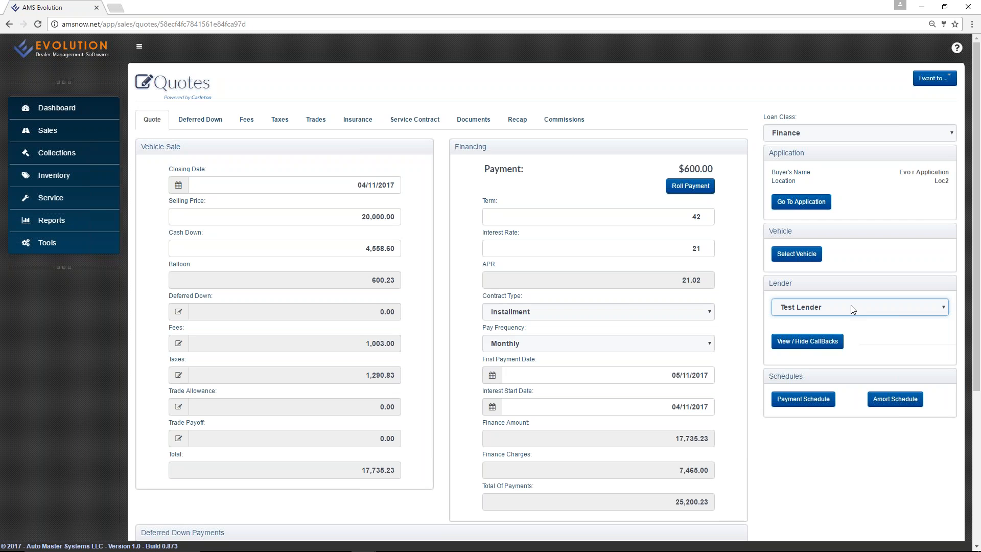
pyautogui.click(800, 201)
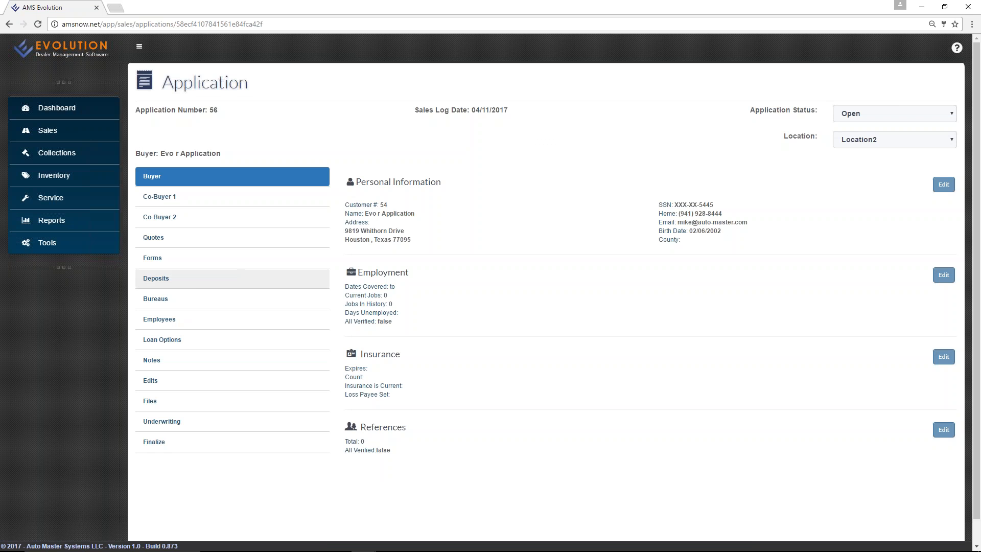
# Check the Deposits list and the Add Deposit form, then show the 8 printable forms.
pyautogui.click(193, 282)
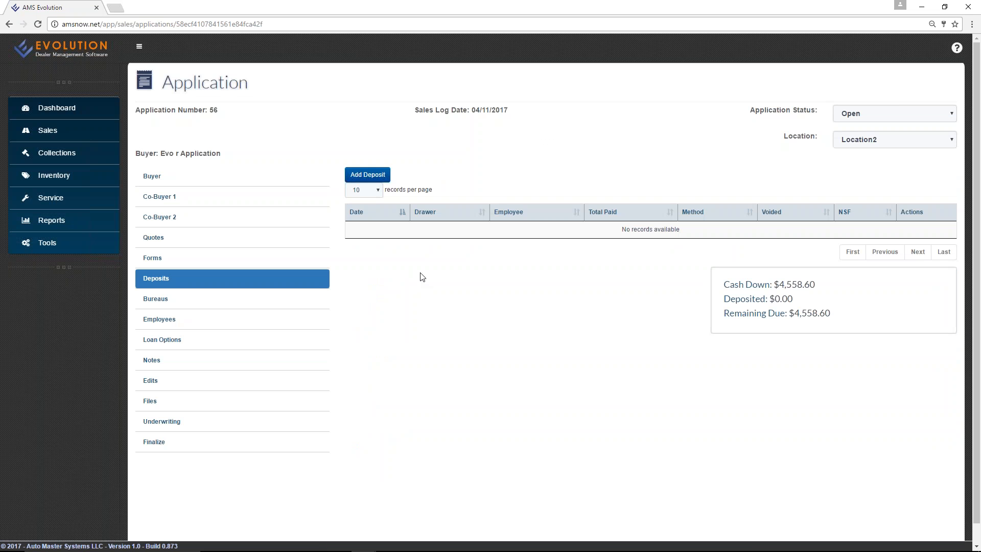
pyautogui.click(369, 174)
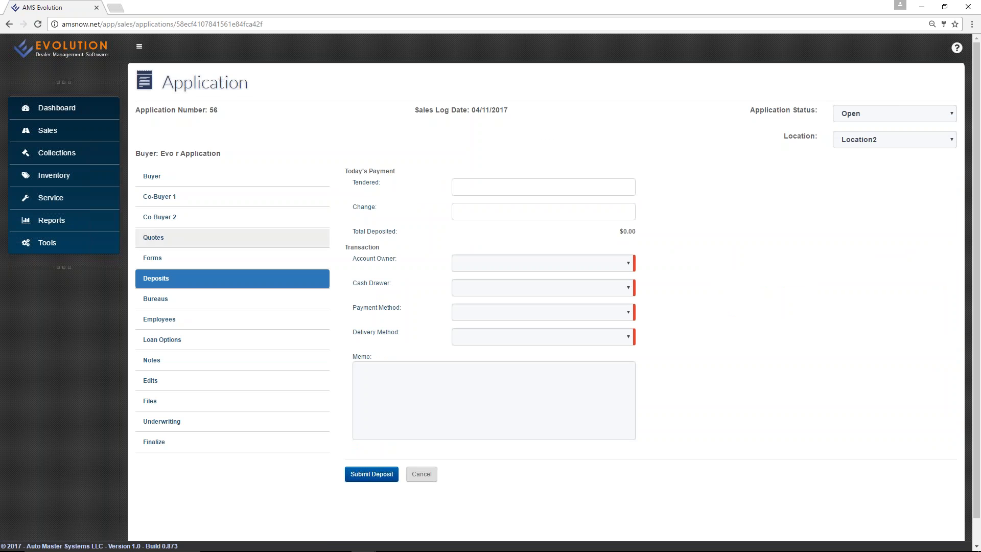
pyautogui.click(151, 259)
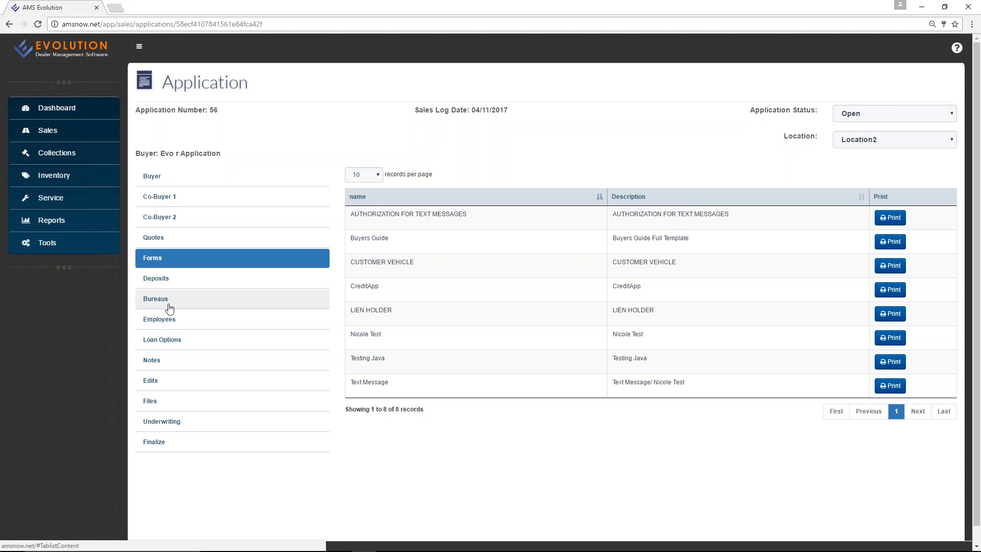
# Look through Notes and Files, cancel a file upload, then show the empty Underwriting case table.
pyautogui.click(164, 364)
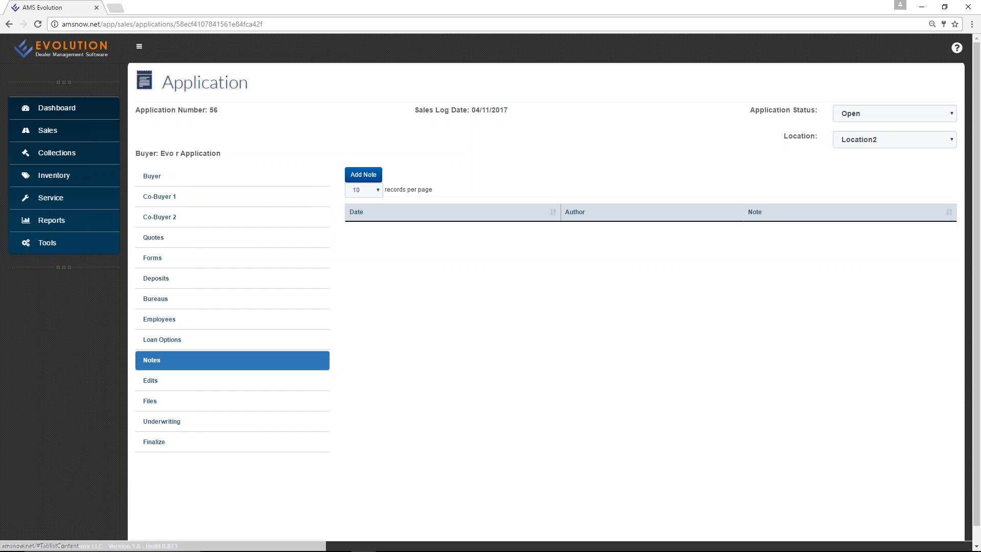
pyautogui.click(188, 404)
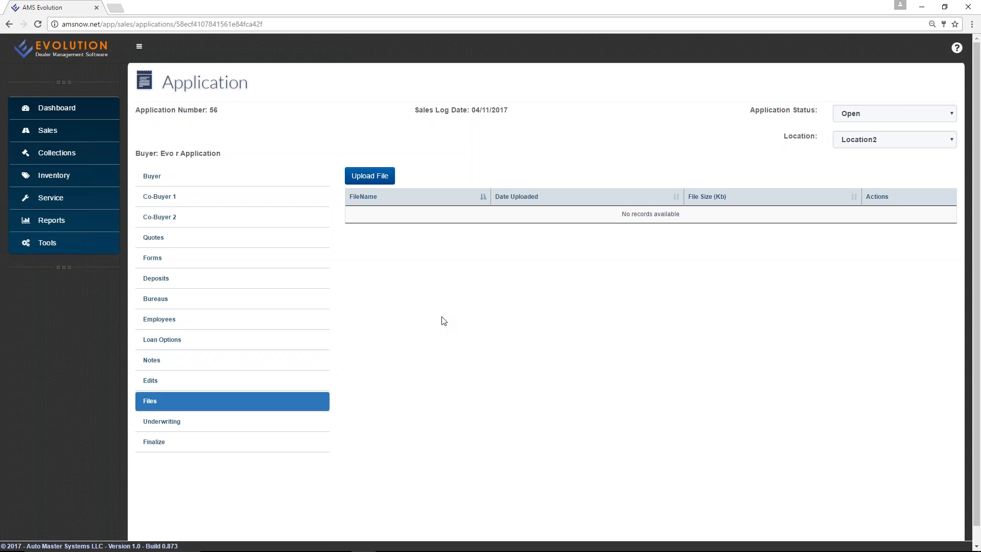
pyautogui.click(370, 176)
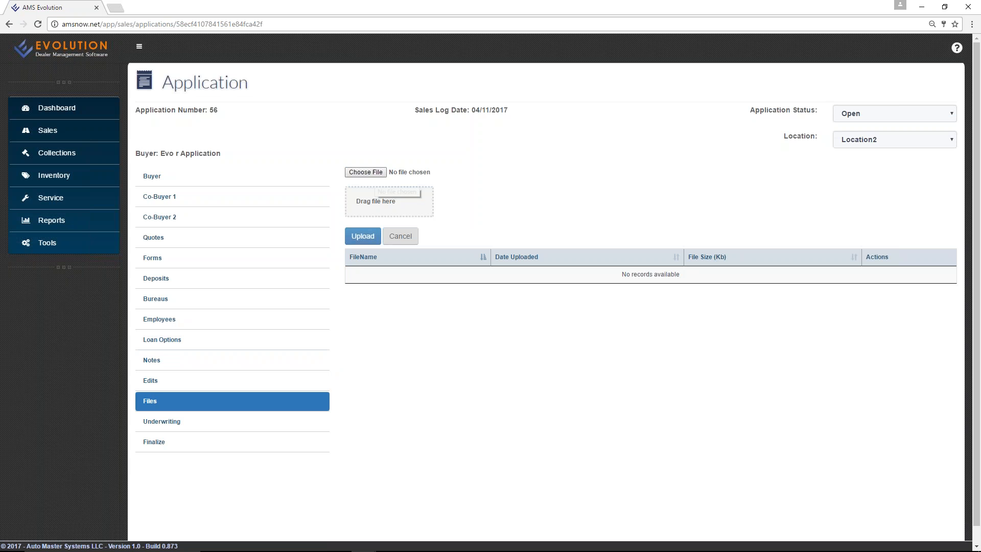
pyautogui.click(401, 236)
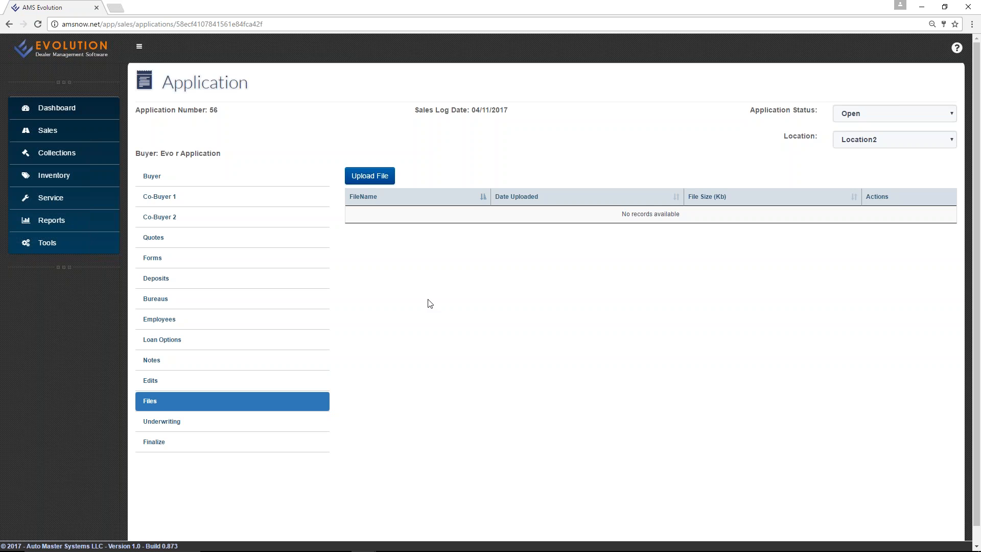
pyautogui.click(163, 423)
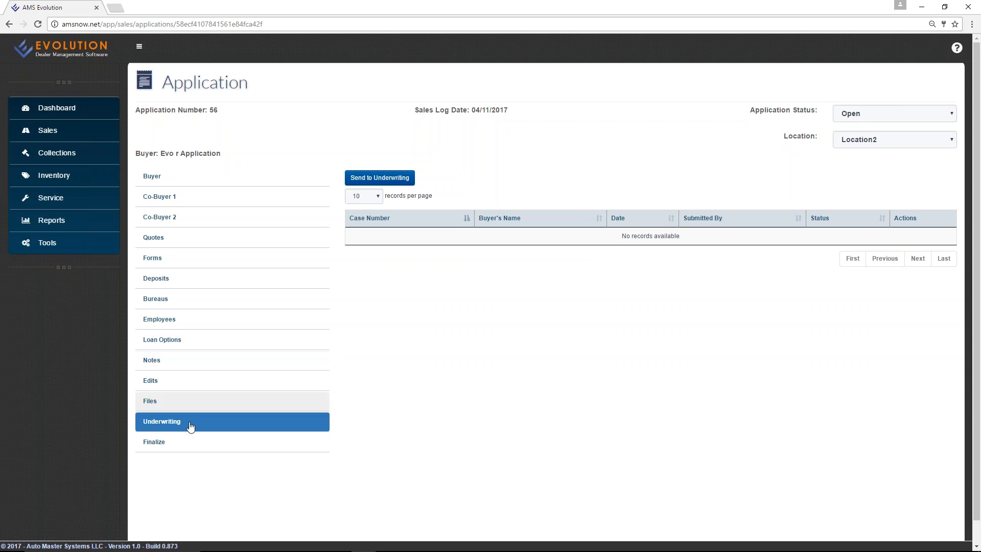
# View the Finalize tab's Post Loan options, then return to the Sales Center's 42 recent applications.
pyautogui.click(174, 444)
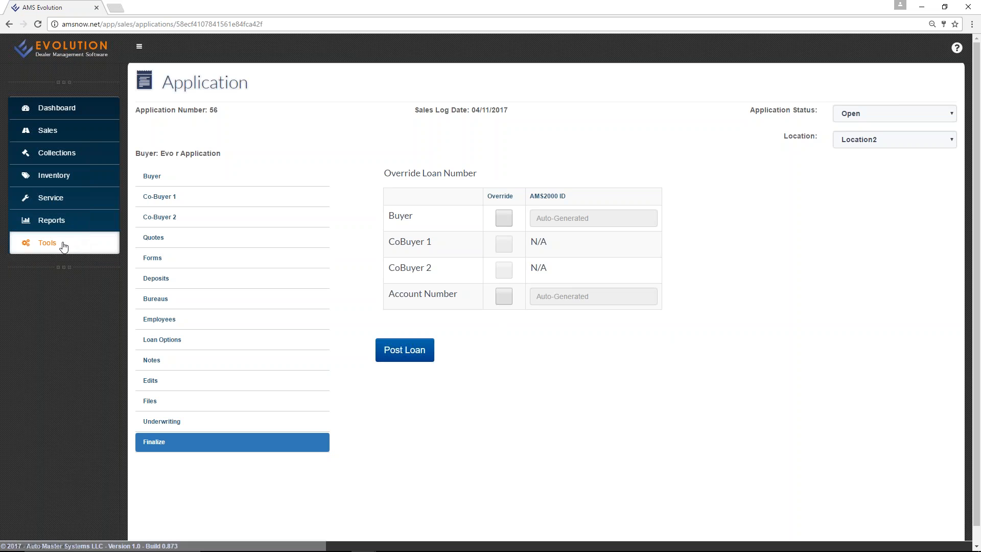
pyautogui.click(61, 134)
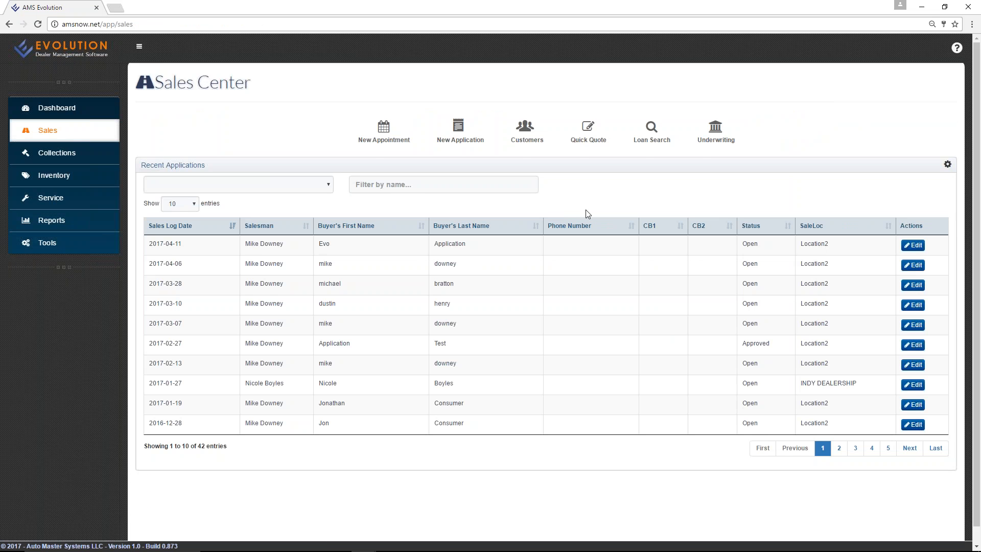
# Roll a new quick quote to a $600 payment by adjusting Cash Down to 5,477.47.
pyautogui.click(588, 132)
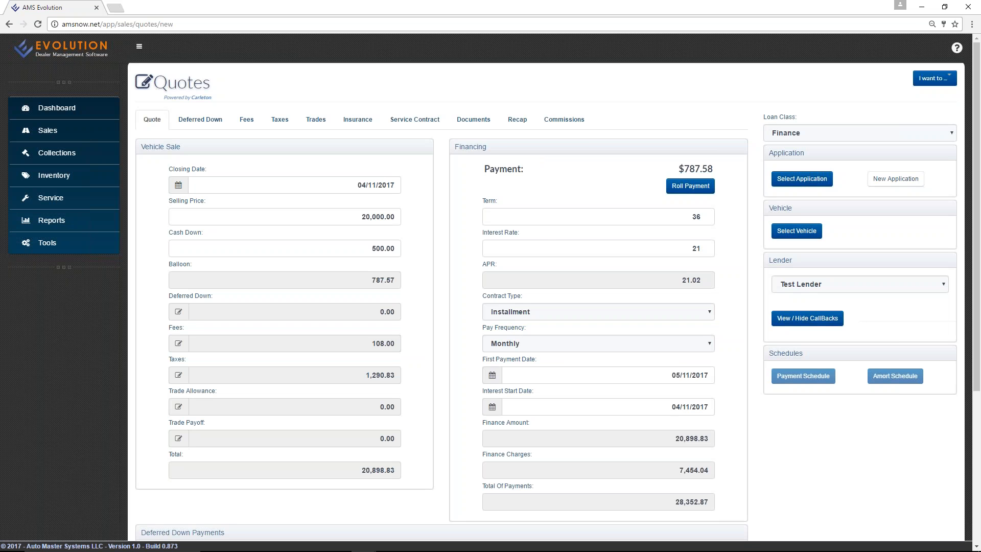
pyautogui.click(713, 188)
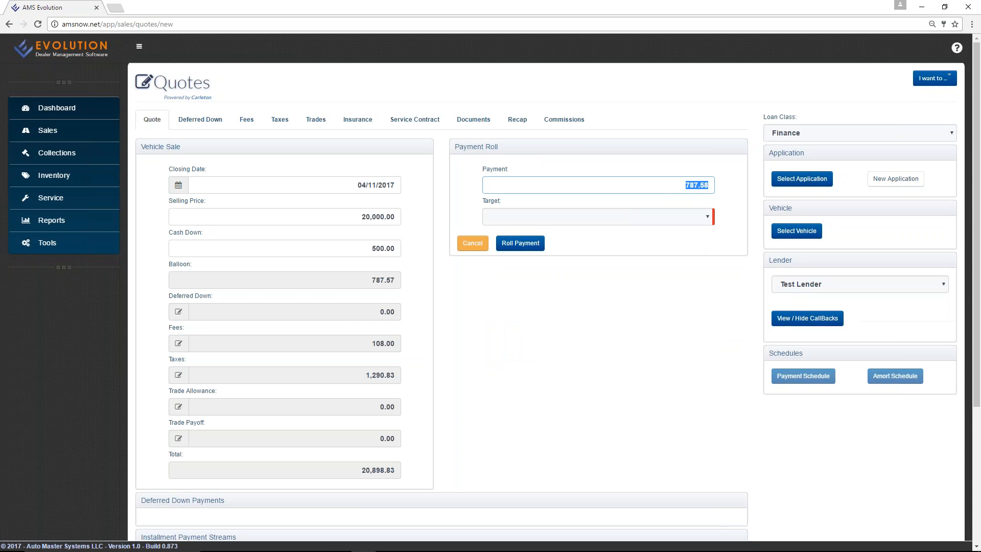
pyautogui.write('600')
pyautogui.click(667, 217)
pyautogui.click(571, 271)
pyautogui.click(509, 244)
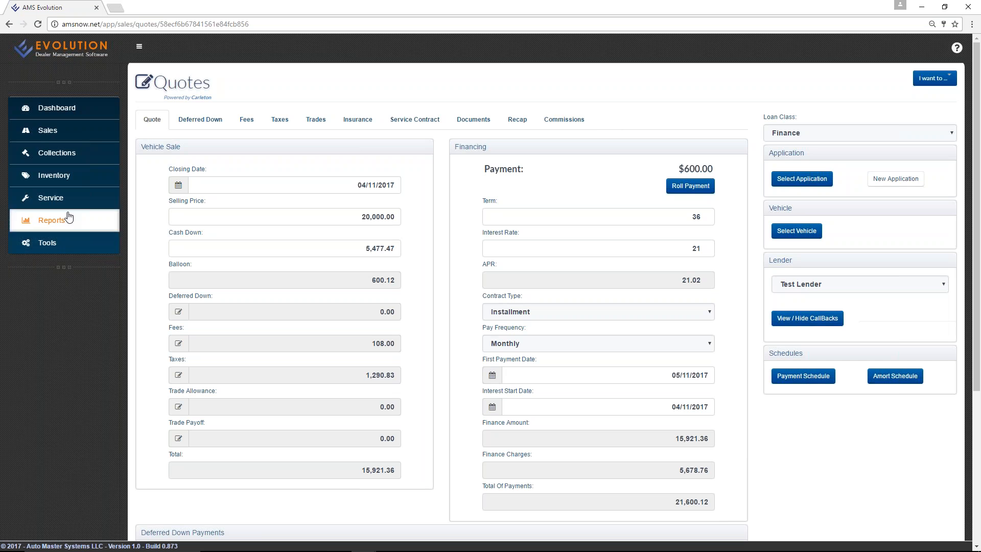
pyautogui.click(53, 138)
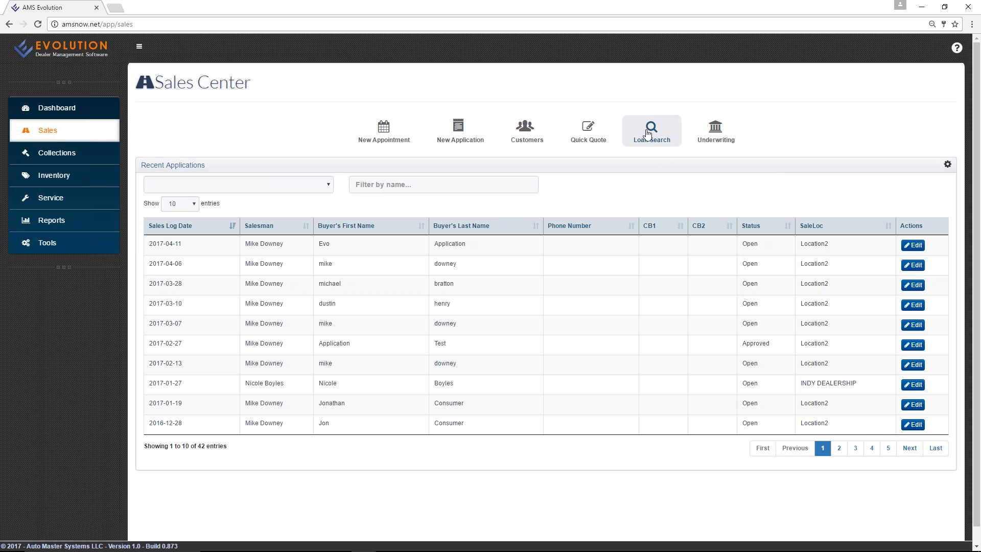
# Glance at Loan Search and the Customers list, then open the Reports Center.
pyautogui.click(656, 136)
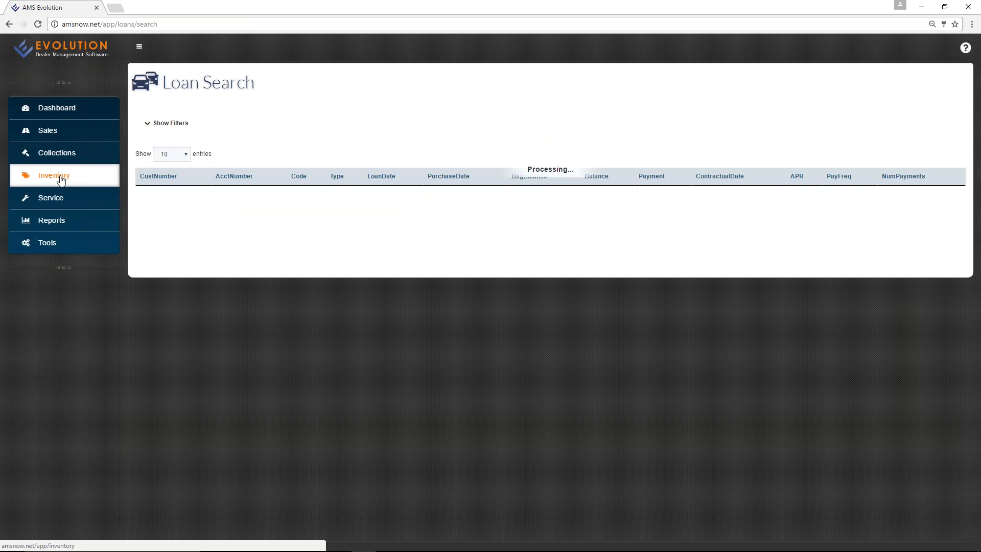
pyautogui.click(57, 134)
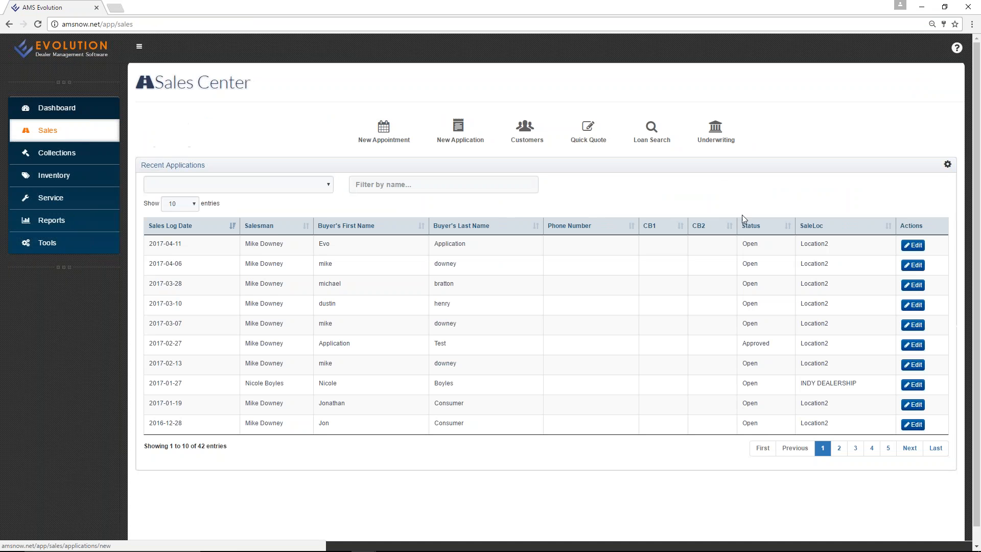
pyautogui.click(525, 129)
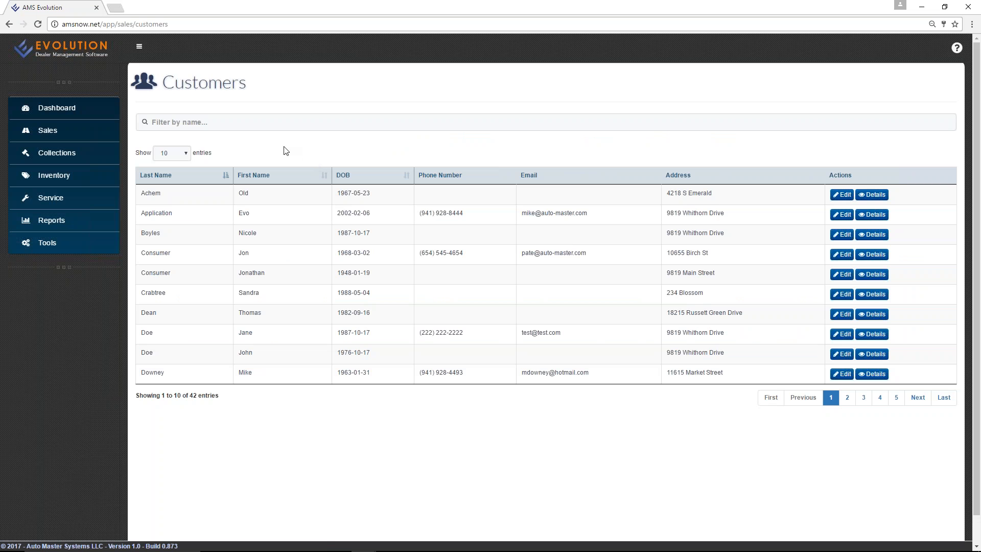
pyautogui.click(51, 220)
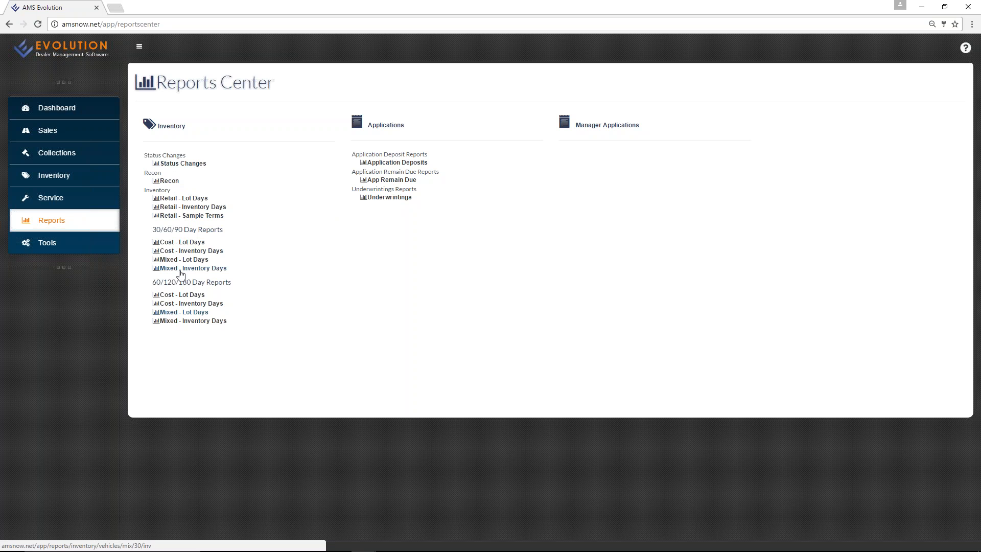
# Open the 30/60/90 Day Cost - Lot Days report, toggle its filters, then go to Tools.
pyautogui.click(183, 242)
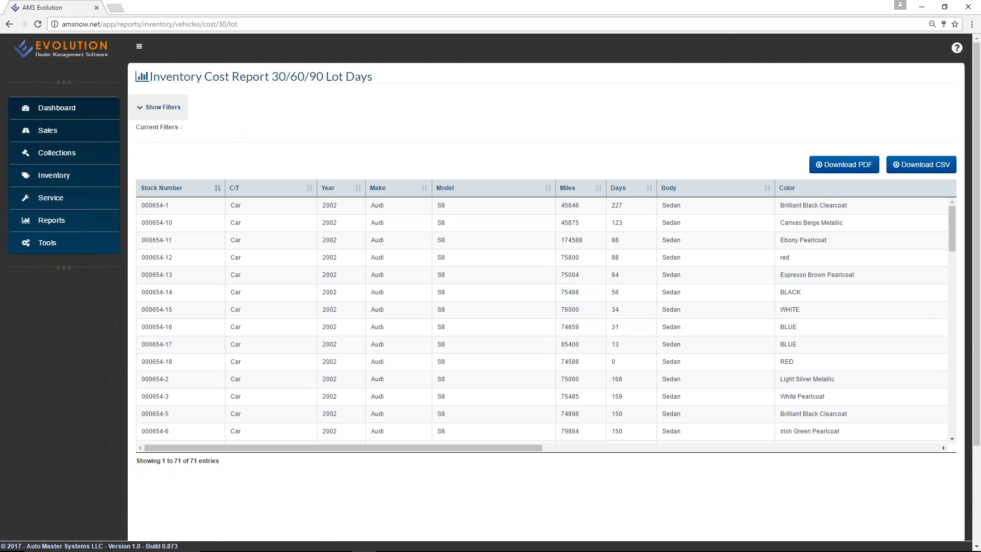
pyautogui.click(163, 107)
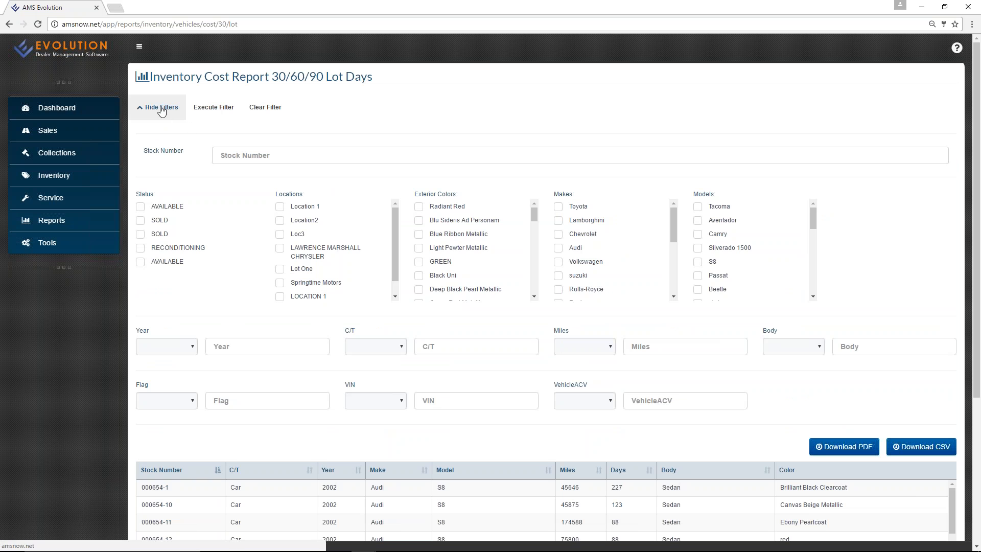
pyautogui.scroll(-3, 476, 246)
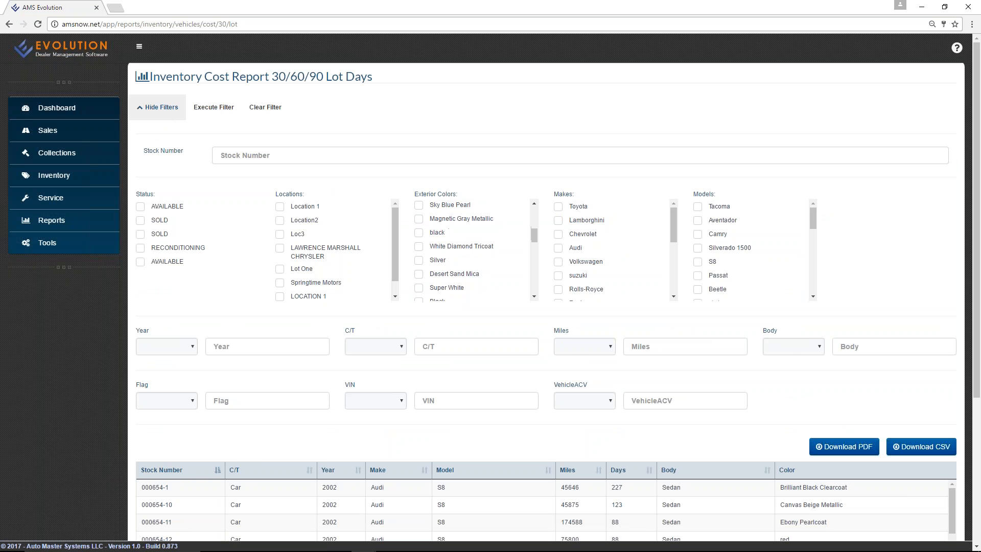
pyautogui.click(161, 108)
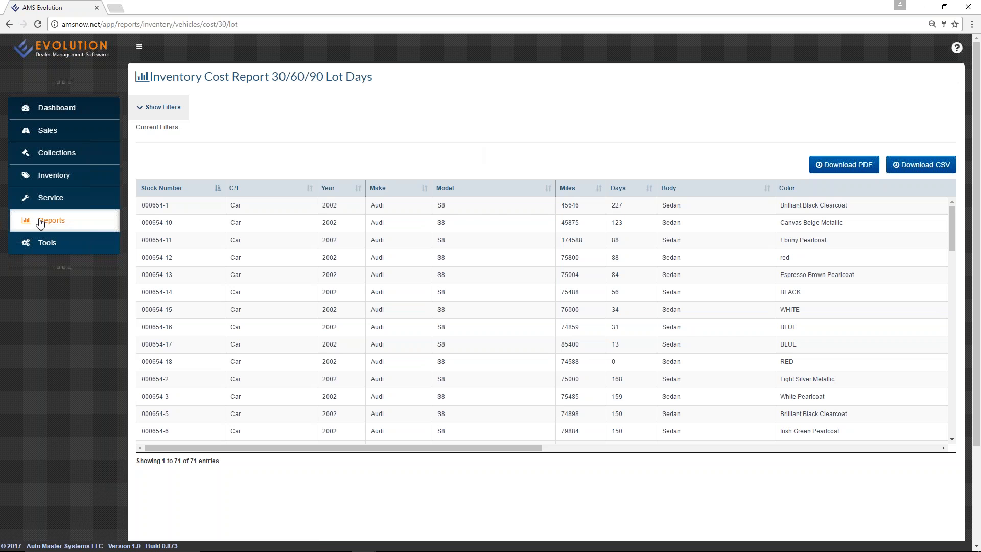
pyautogui.click(44, 244)
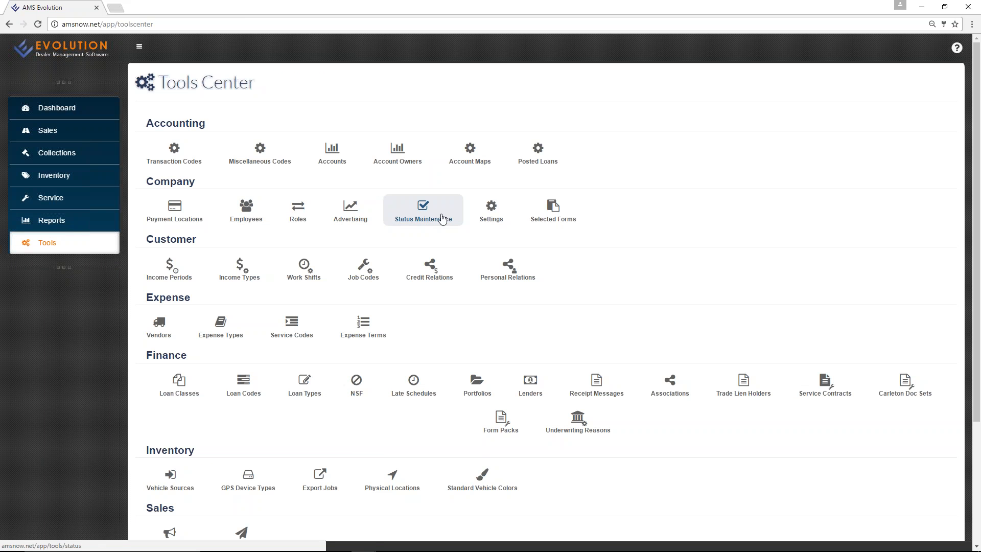
pyautogui.scroll(-1, 538, 219)
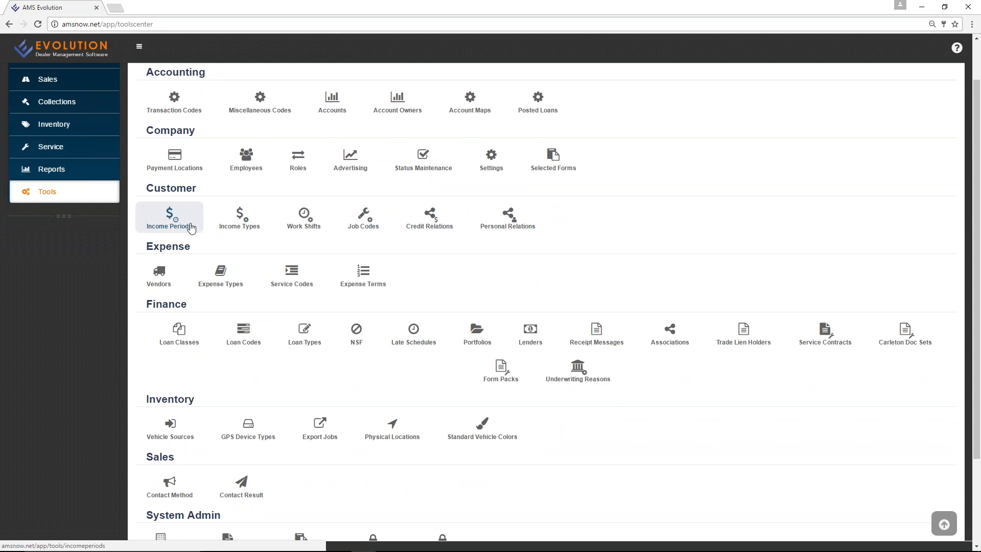
pyautogui.click(184, 224)
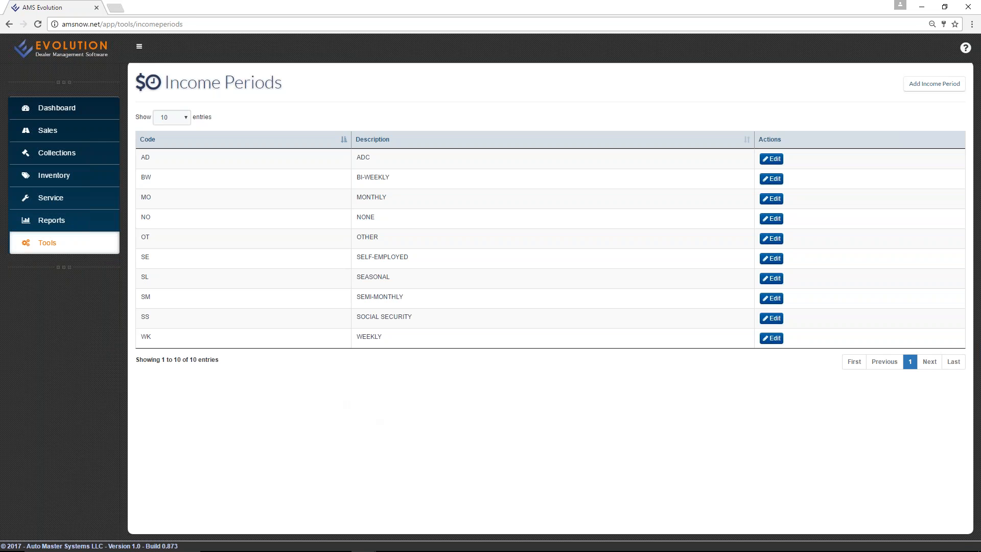
pyautogui.click(59, 244)
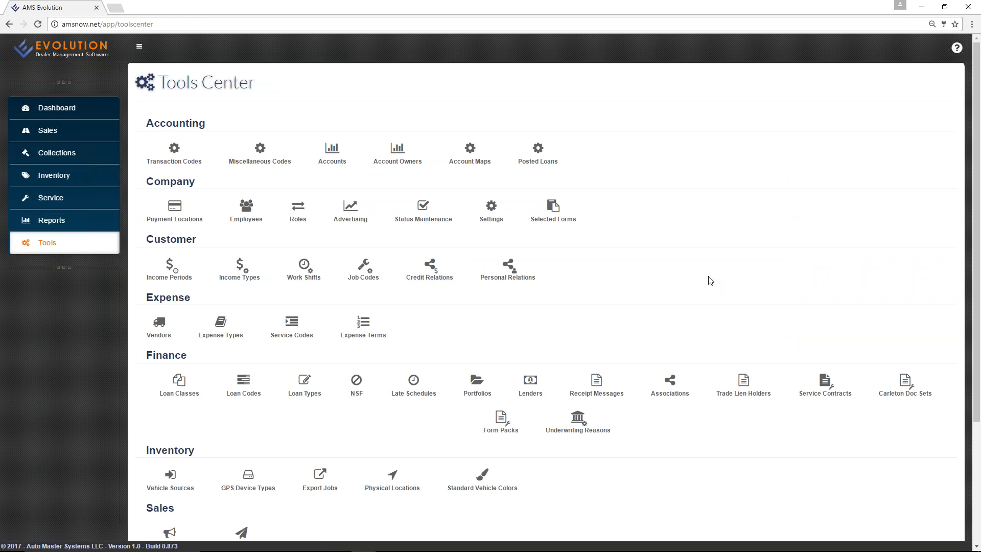
pyautogui.scroll(-3, 708, 278)
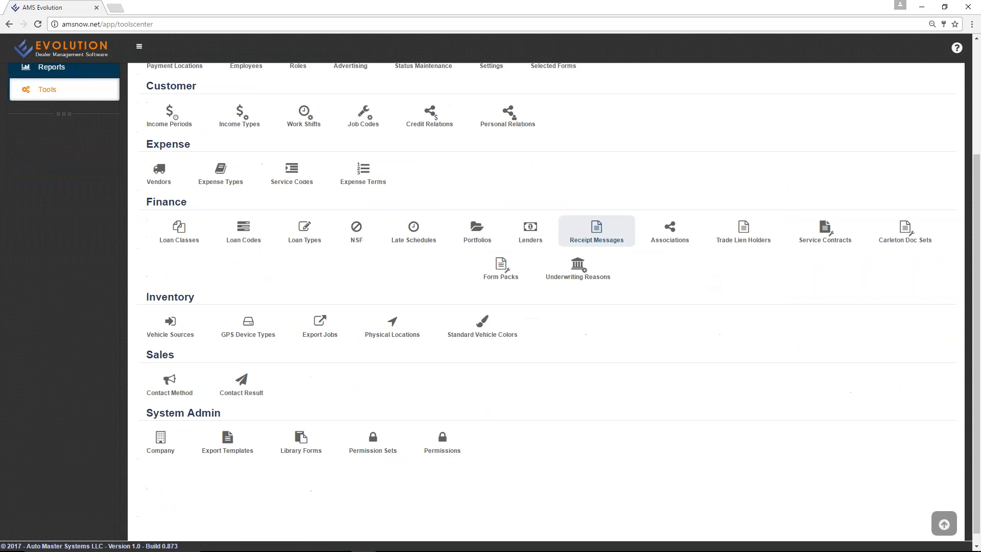
pyautogui.scroll(-1, 240, 235)
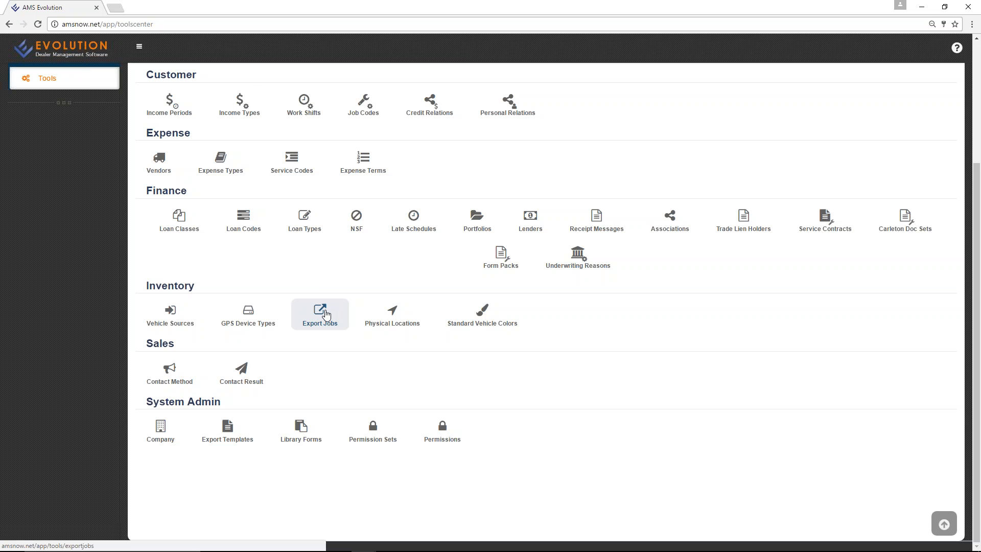
pyautogui.scroll(3, 327, 317)
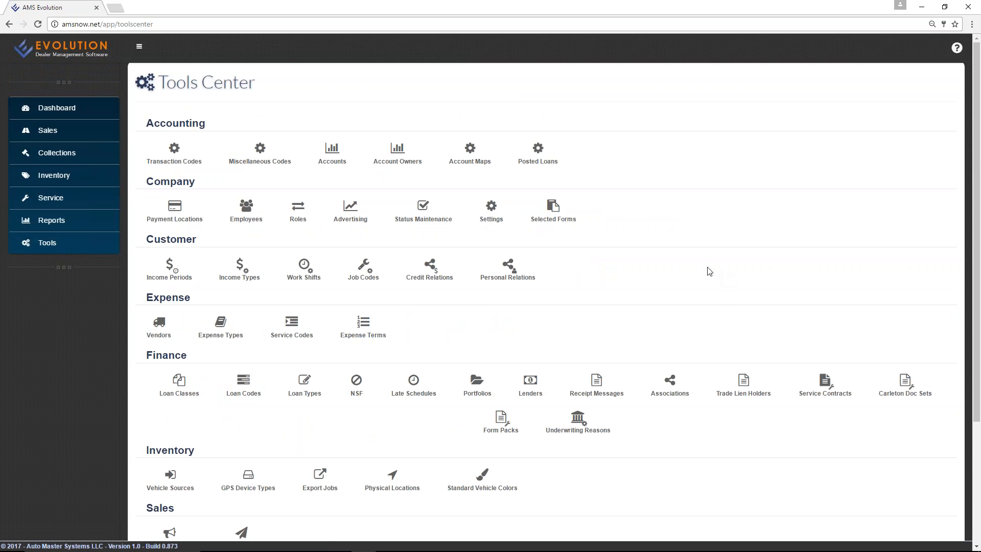
# Return to the Sales Center showing the 42 recent applications.
pyautogui.click(56, 138)
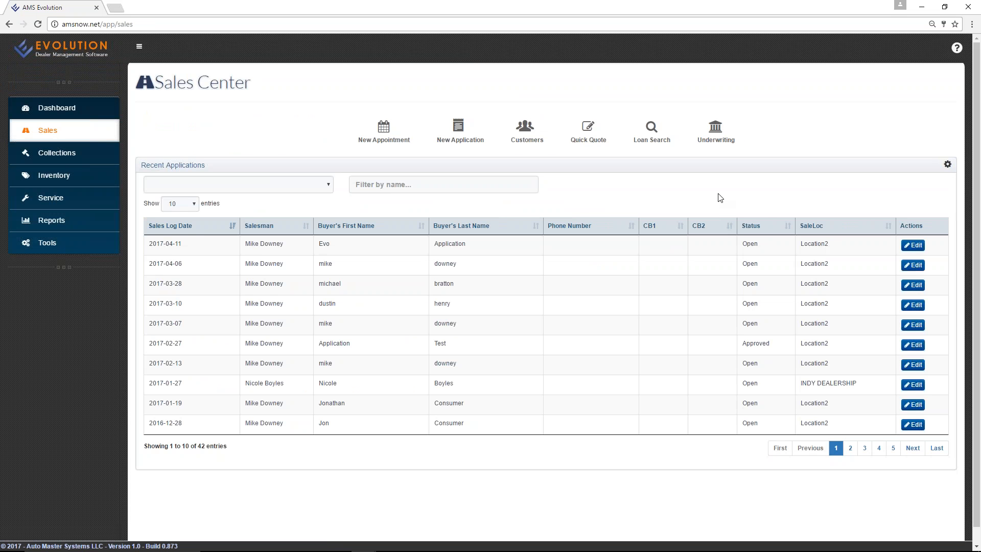